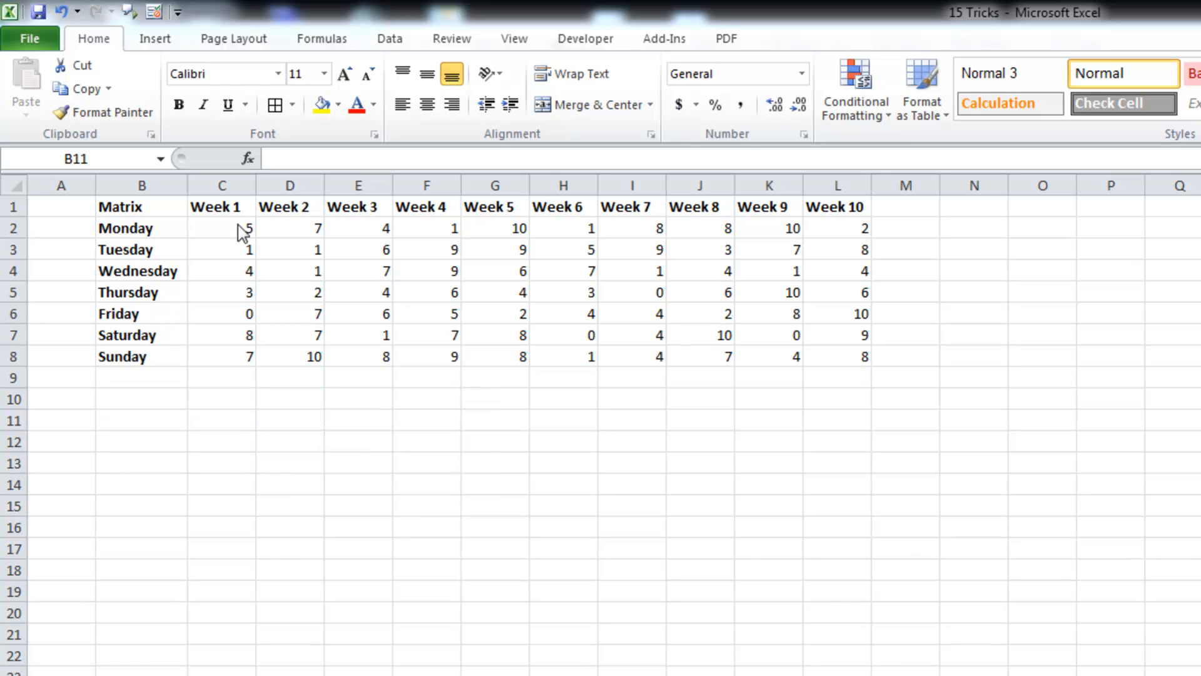
Step: Center-align the numbers in C2:L8 horizontally through the cell formatting dialog
{"action": "left_click_drag", "start_coordinate": [219, 236], "coordinate": [854, 354]}
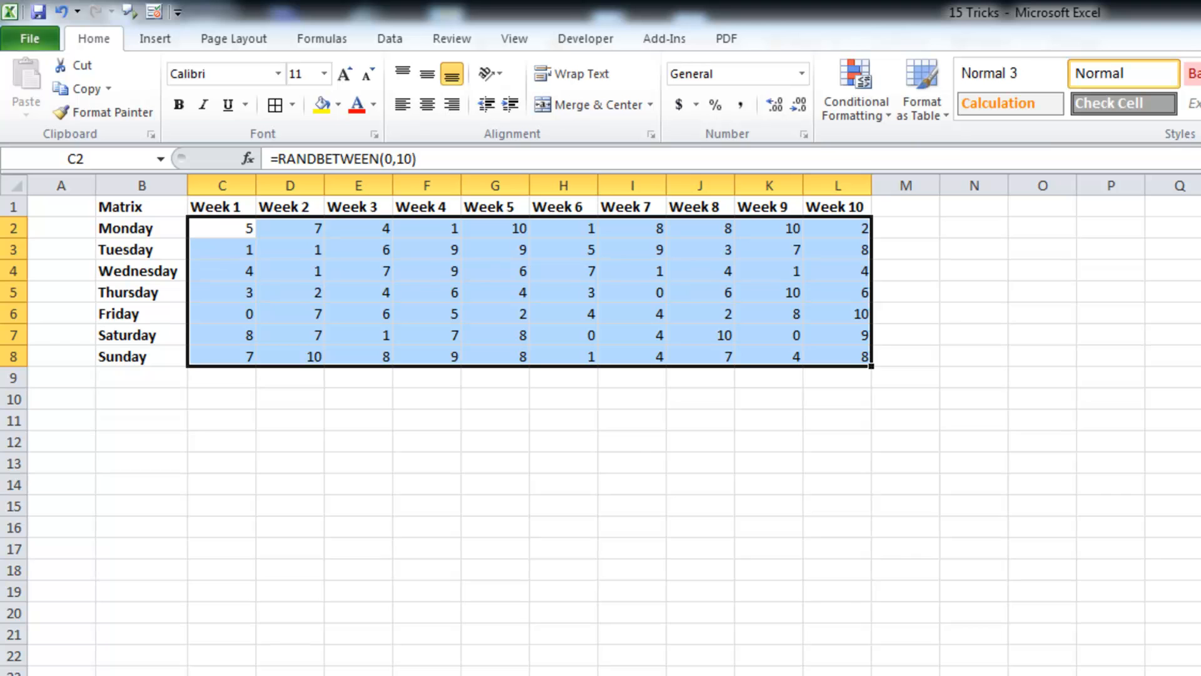
{"action": "key", "text": "ctrl+1"}
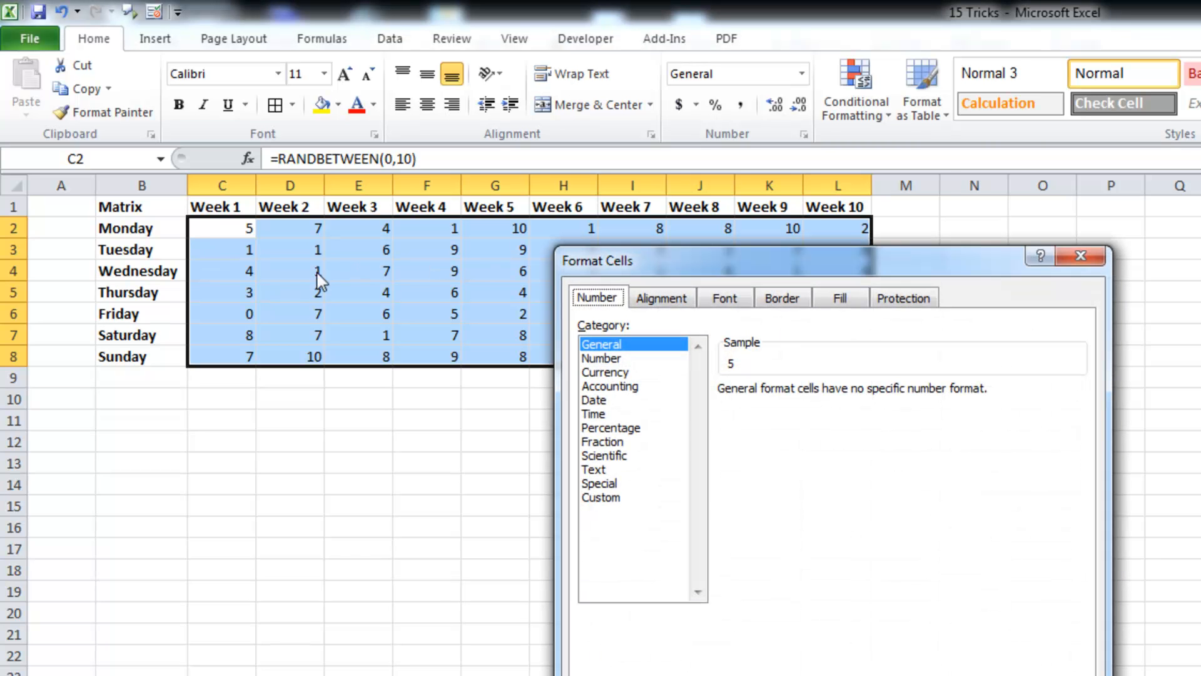
{"action": "left_click", "coordinate": [663, 299]}
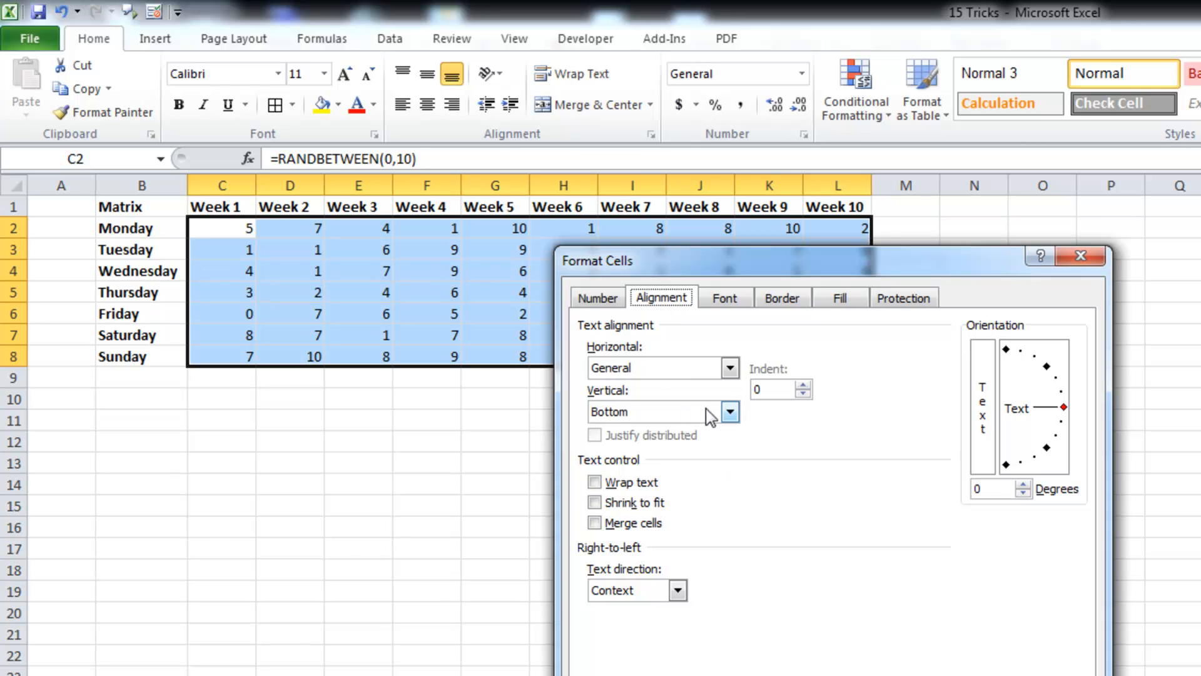
{"action": "left_click", "coordinate": [728, 371]}
{"action": "left_click", "coordinate": [625, 415]}
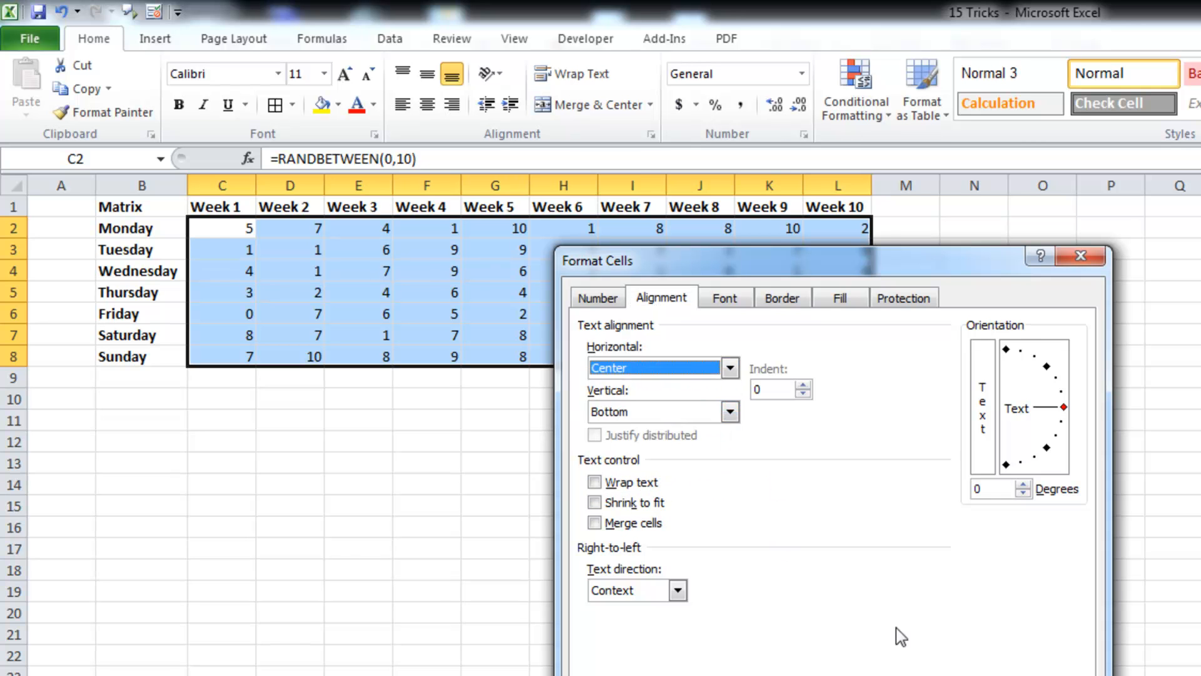
{"action": "key", "text": "Return"}
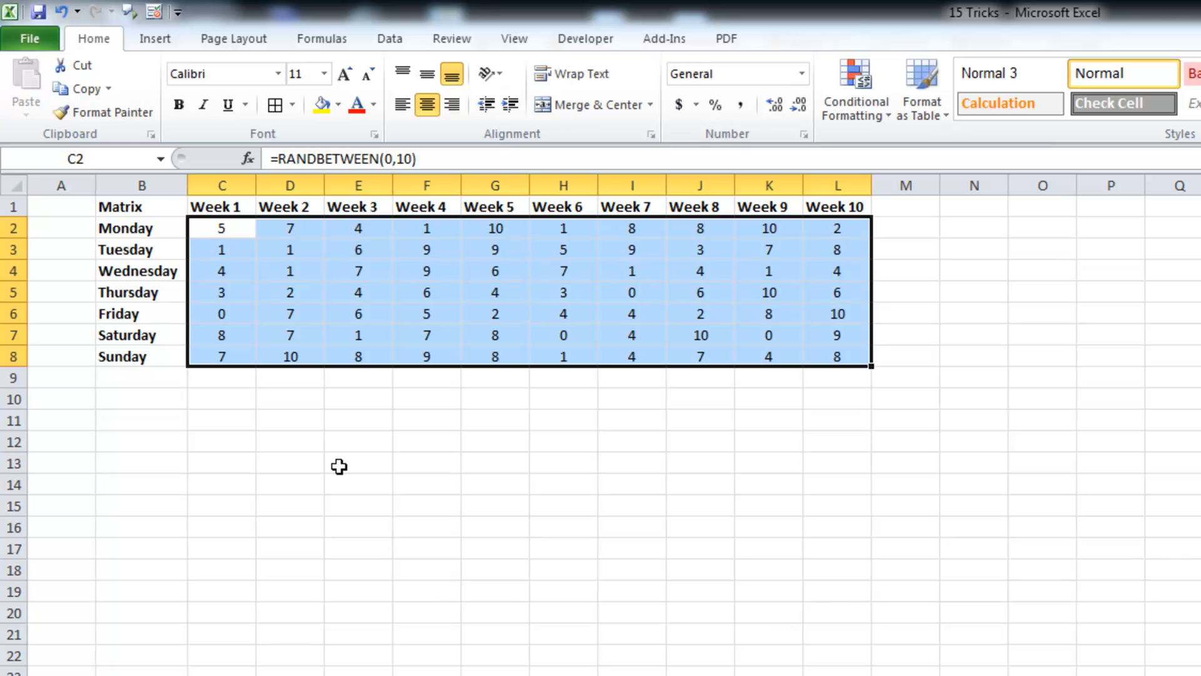
Step: Select the whole table region from a cell inside it, first from B1 and then from I6
{"action": "left_click", "coordinate": [230, 497]}
{"action": "left_click", "coordinate": [135, 207]}
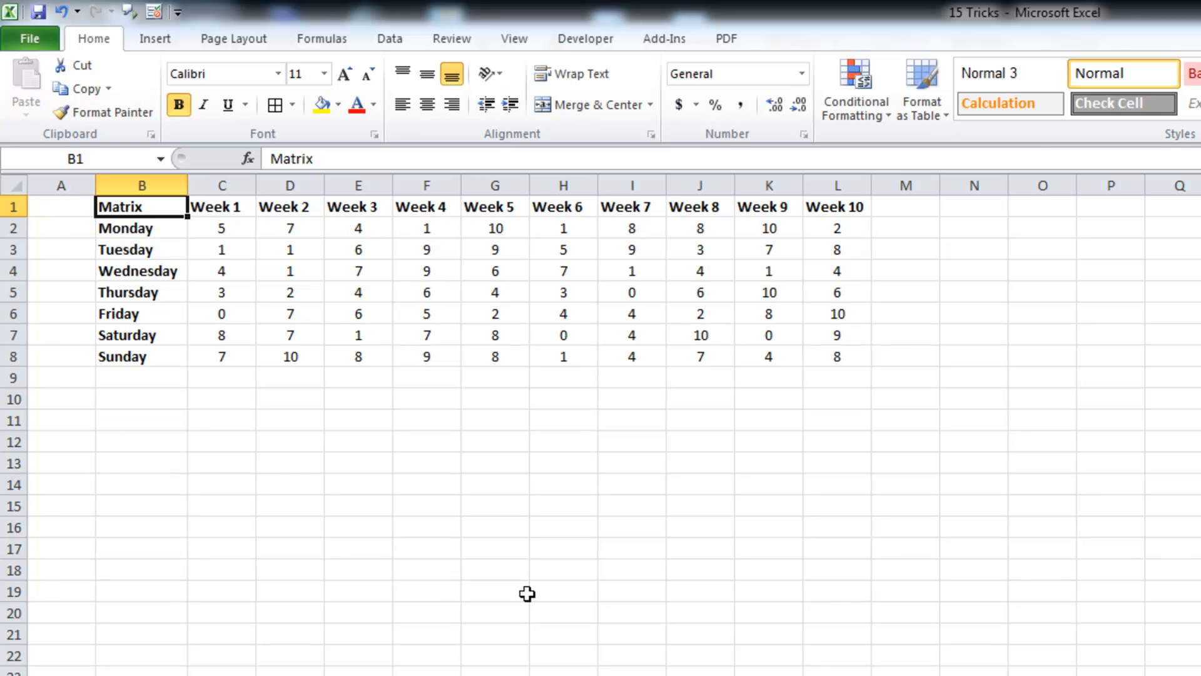
{"action": "key", "text": "ctrl+a"}
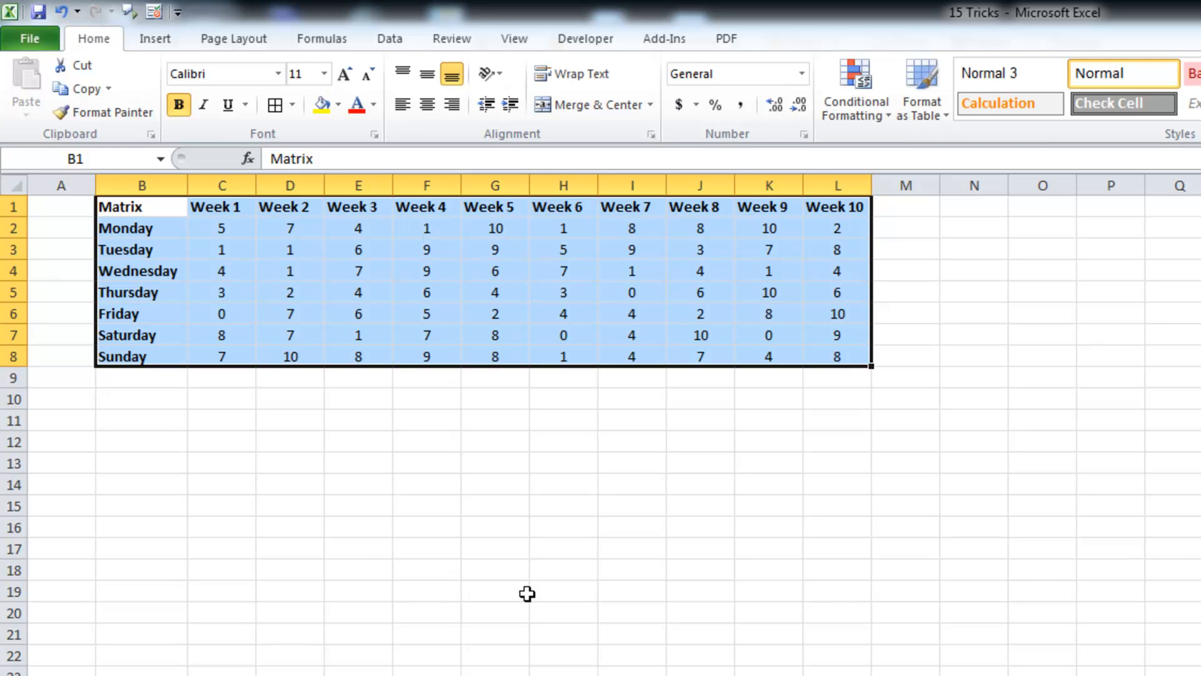
{"action": "left_click", "coordinate": [630, 309]}
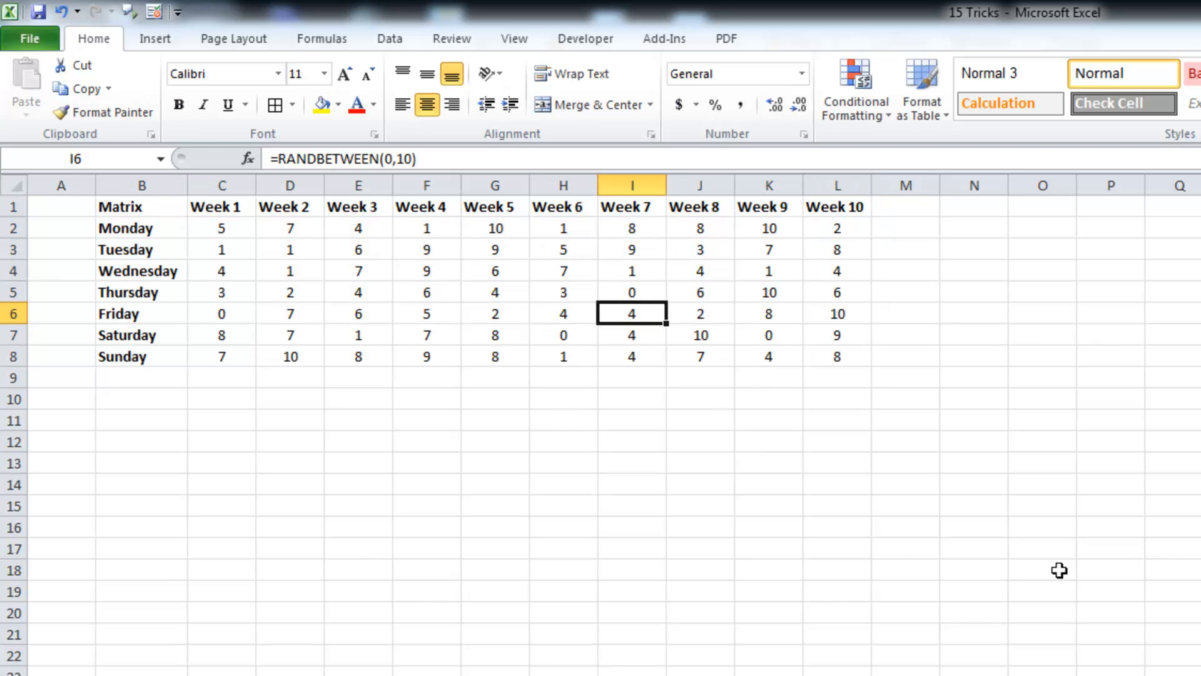
{"action": "key", "text": "ctrl+a"}
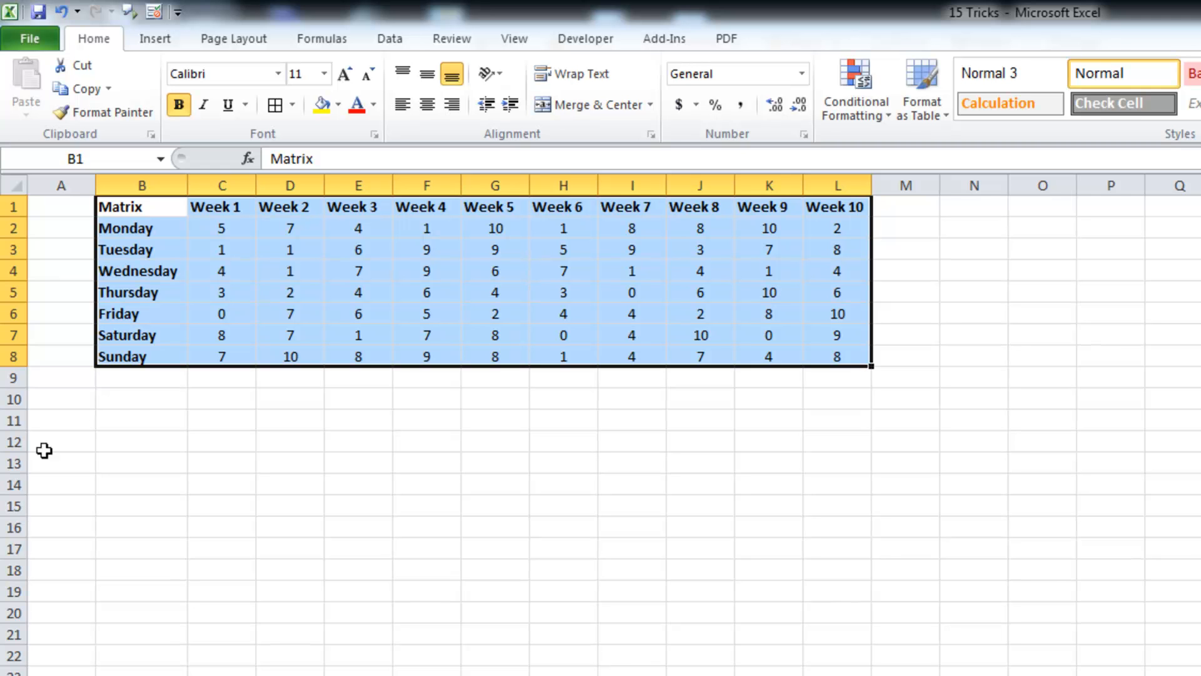
Step: Insert the current date in B11 and the current time in B12 with the shortcuts
{"action": "left_click", "coordinate": [149, 422]}
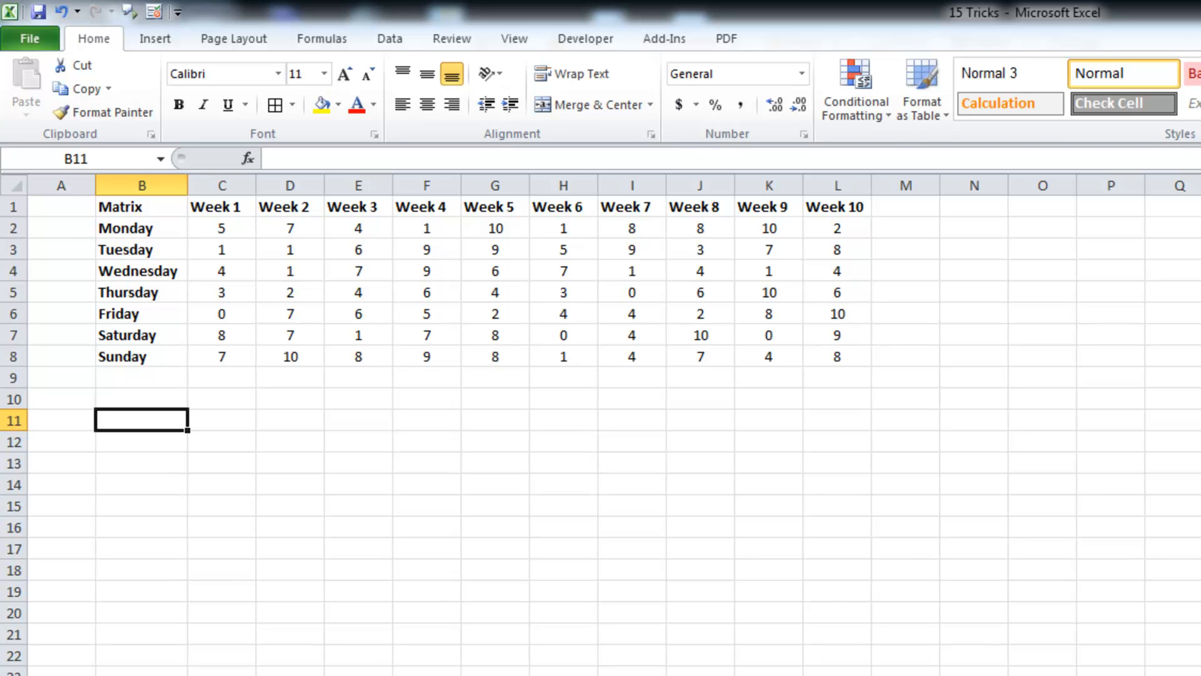
{"action": "key", "text": "ctrl+semicolon"}
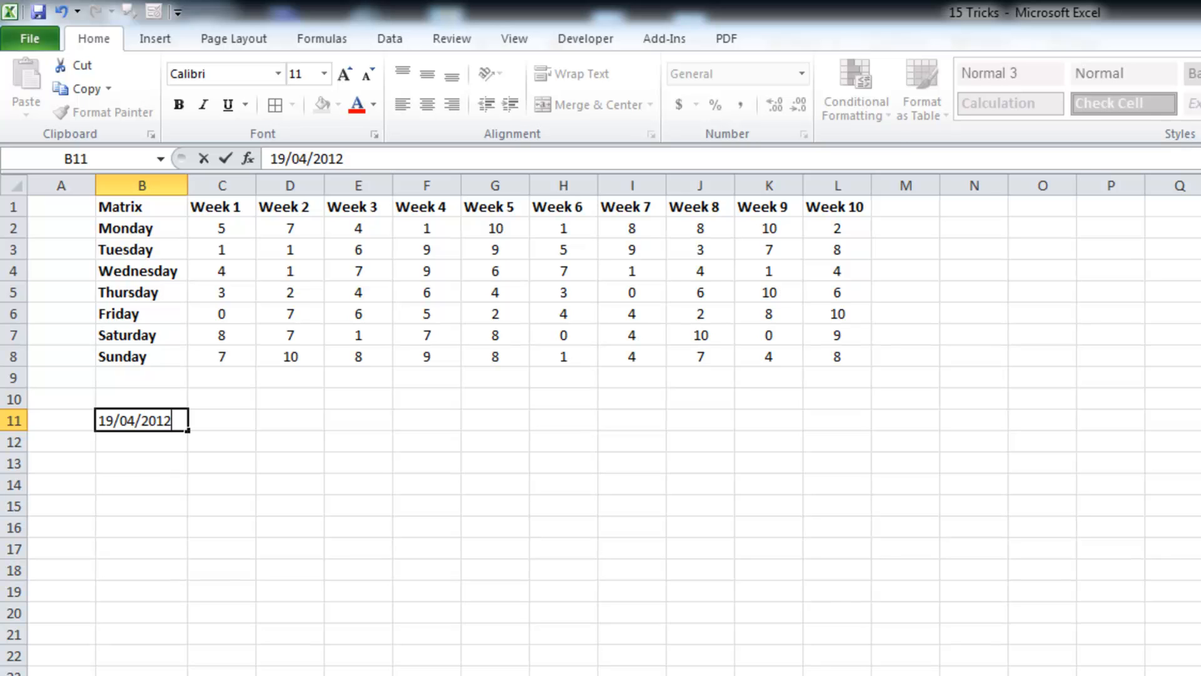
{"action": "key", "text": "Return"}
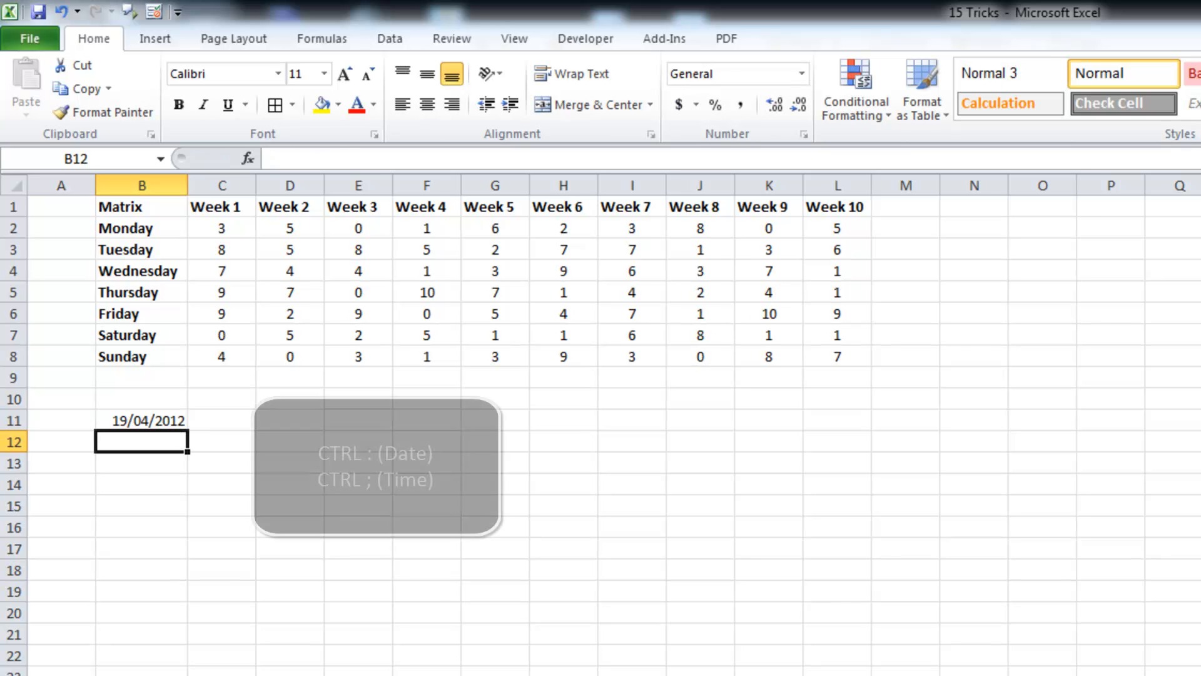
{"action": "key", "text": "ctrl+shift+semicolon"}
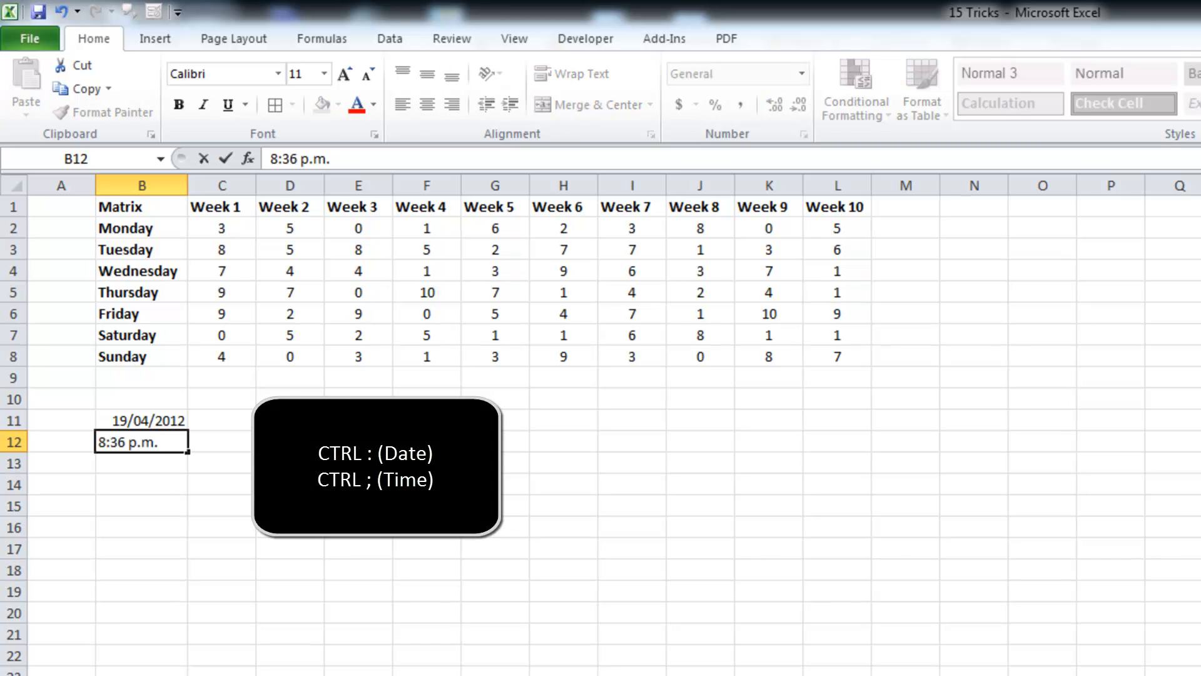
{"action": "key", "text": "Return"}
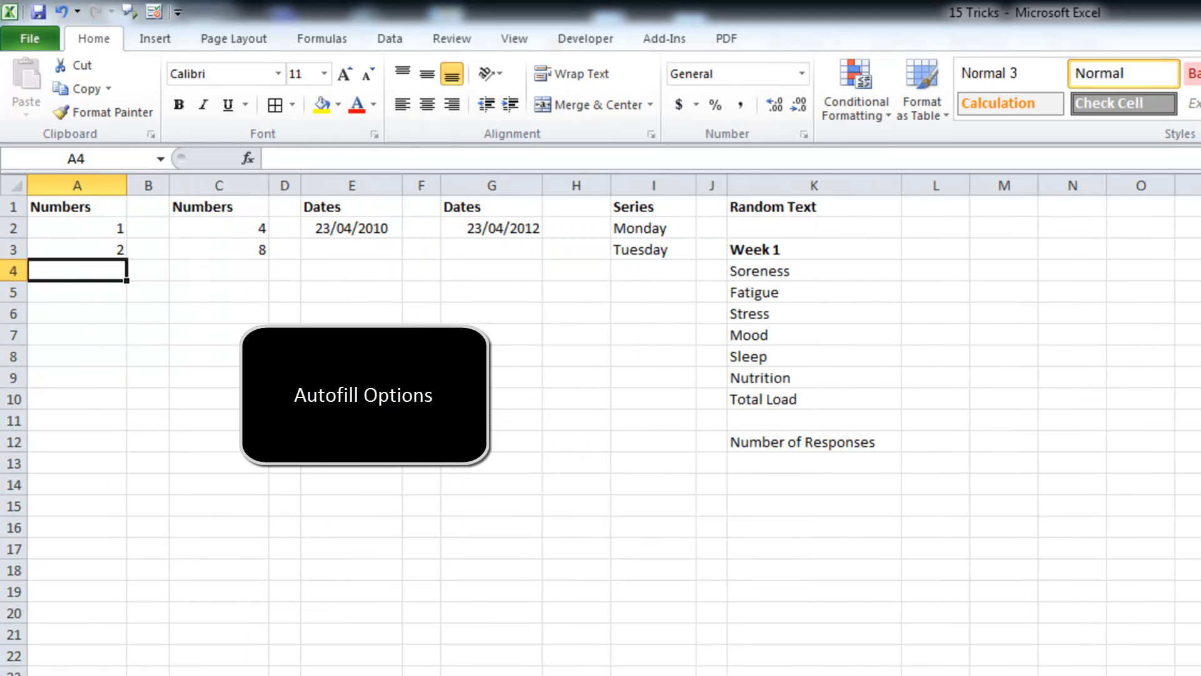
Step: Autofill the number series in column A (1, 2) and column C (4, 8) down the sheet
{"action": "left_click", "coordinate": [98, 226]}
{"action": "left_click_drag", "start_coordinate": [98, 226], "coordinate": [102, 247]}
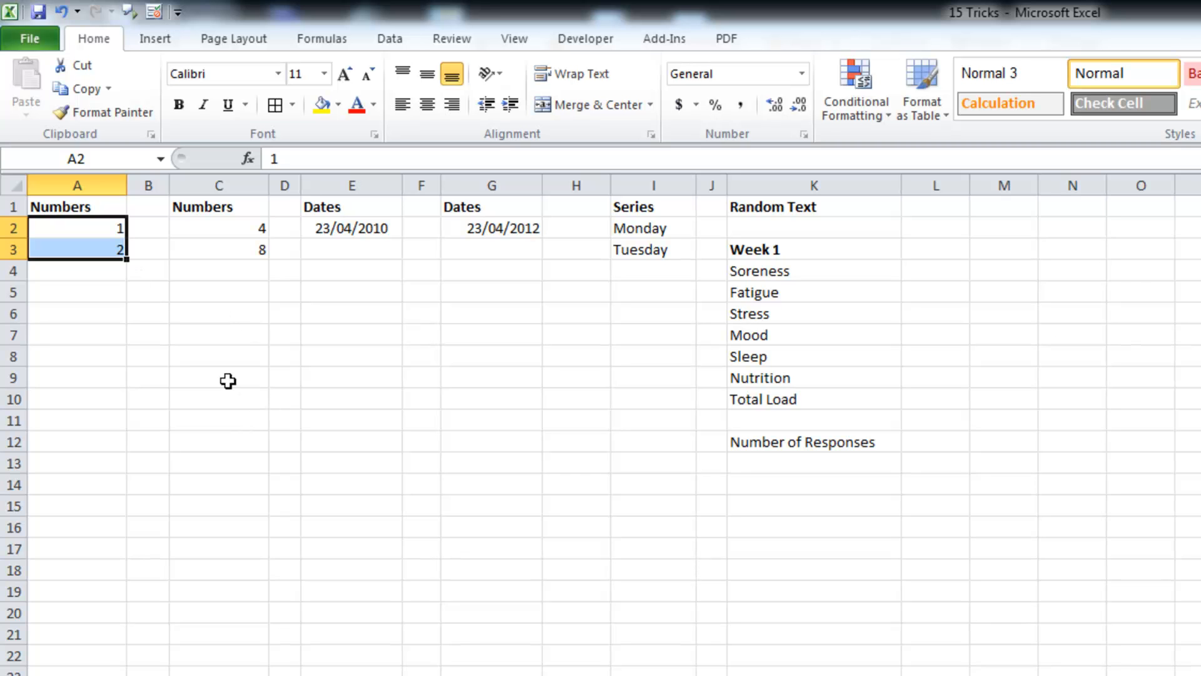
{"action": "left_click_drag", "start_coordinate": [126, 258], "coordinate": [105, 675]}
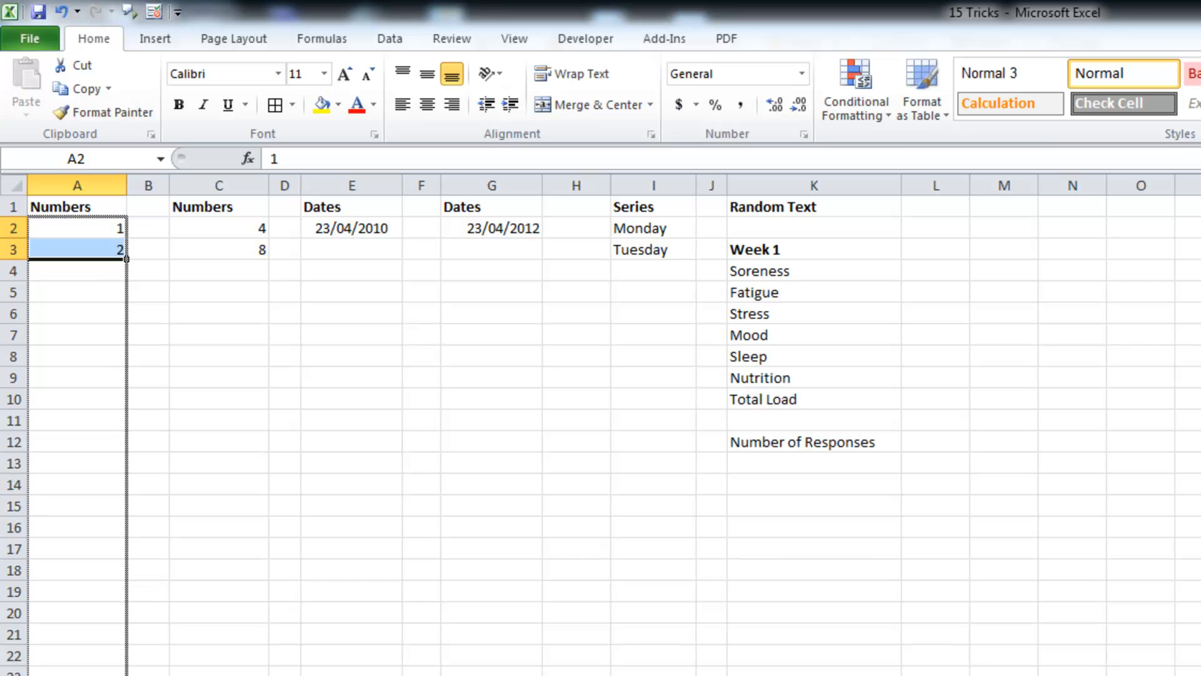
{"action": "left_click_drag", "start_coordinate": [105, 675], "coordinate": [105, 675]}
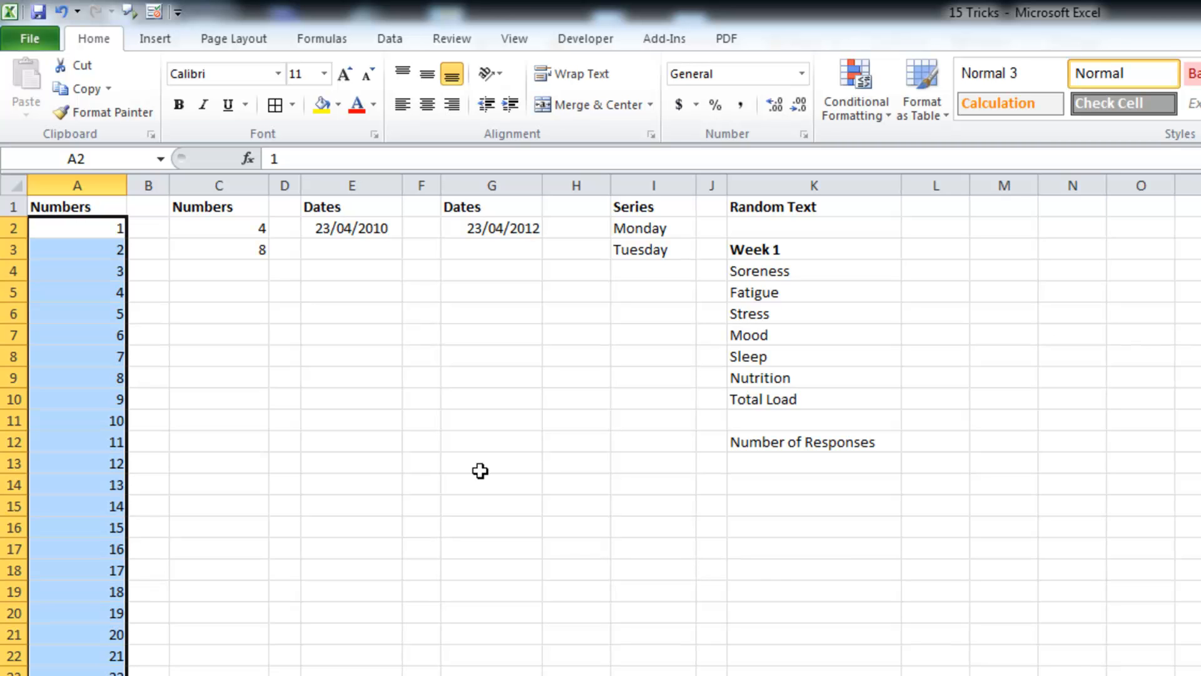
{"action": "left_click_drag", "start_coordinate": [238, 226], "coordinate": [266, 675]}
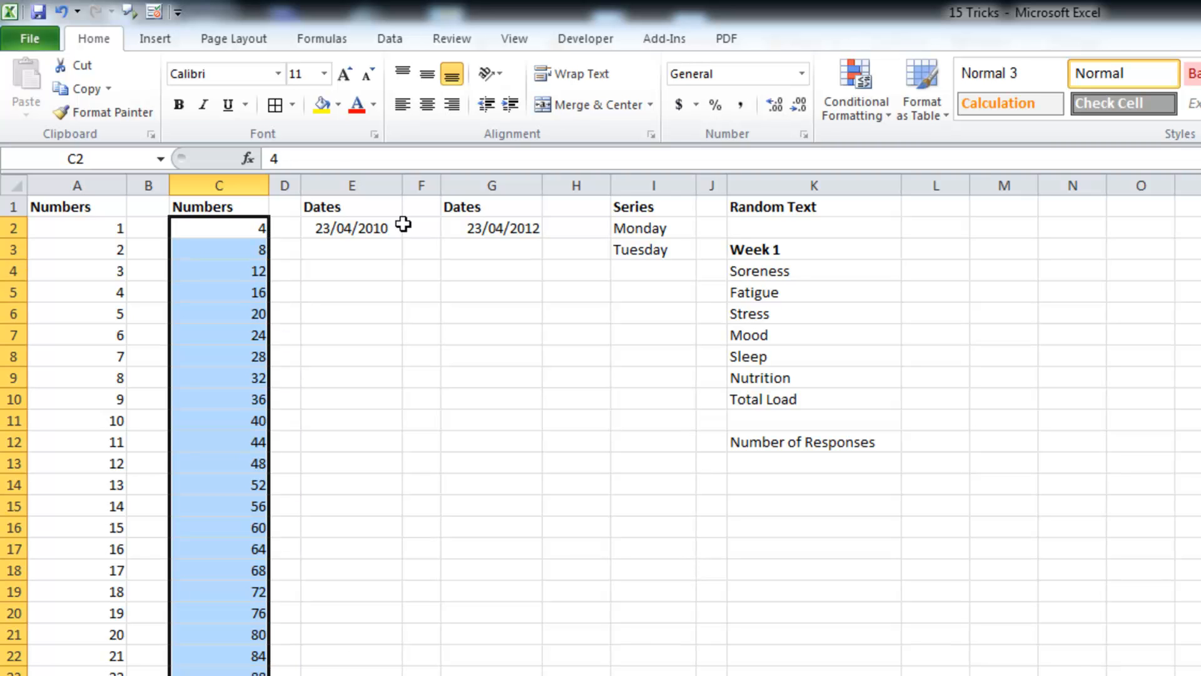
Step: Autofill the date in E2 one row down and switch the fill to Fill Months
{"action": "left_click", "coordinate": [370, 226]}
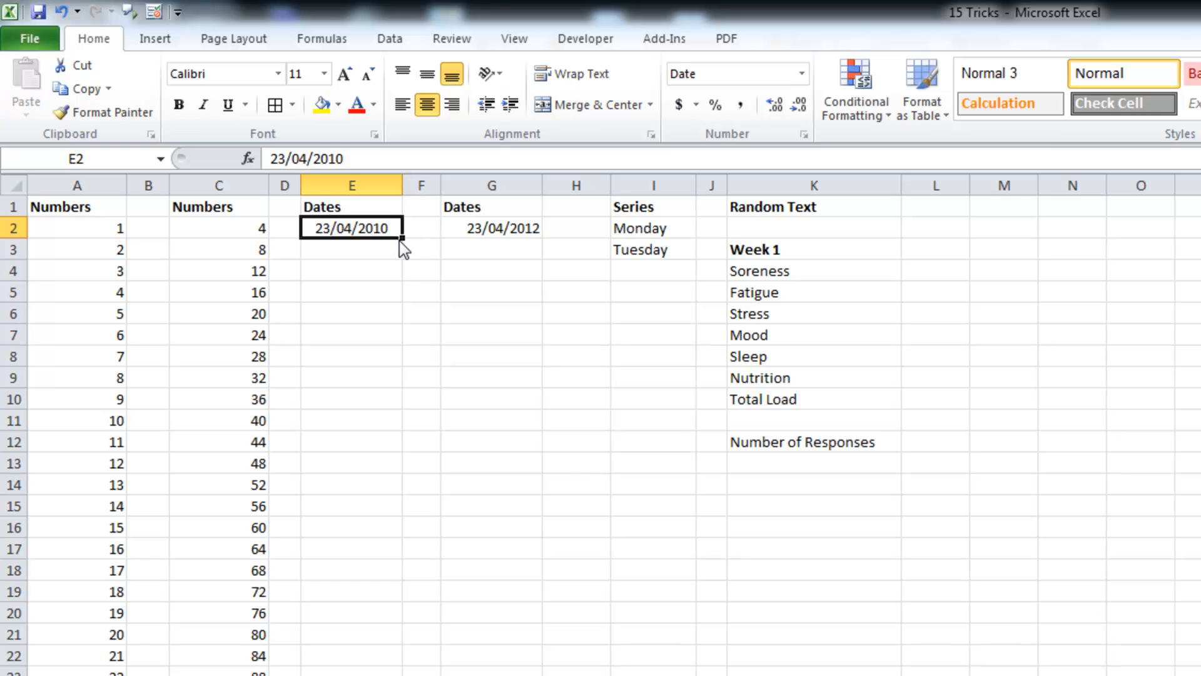
{"action": "left_click_drag", "start_coordinate": [402, 237], "coordinate": [404, 262]}
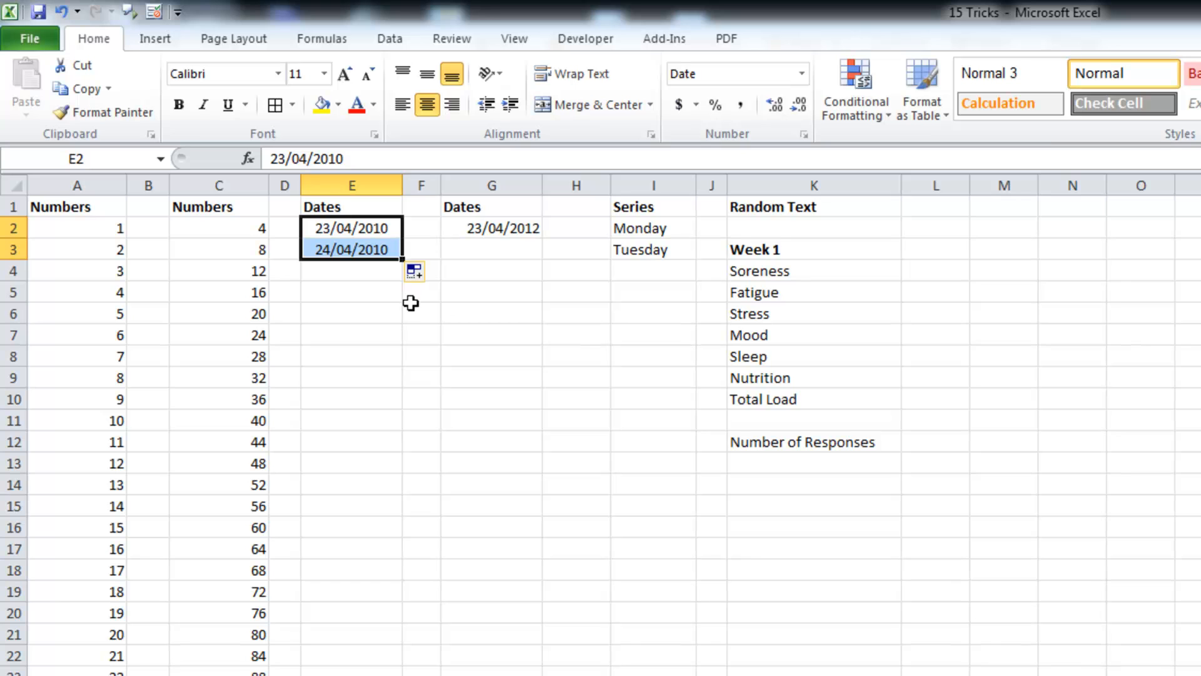
{"action": "left_click", "coordinate": [431, 275]}
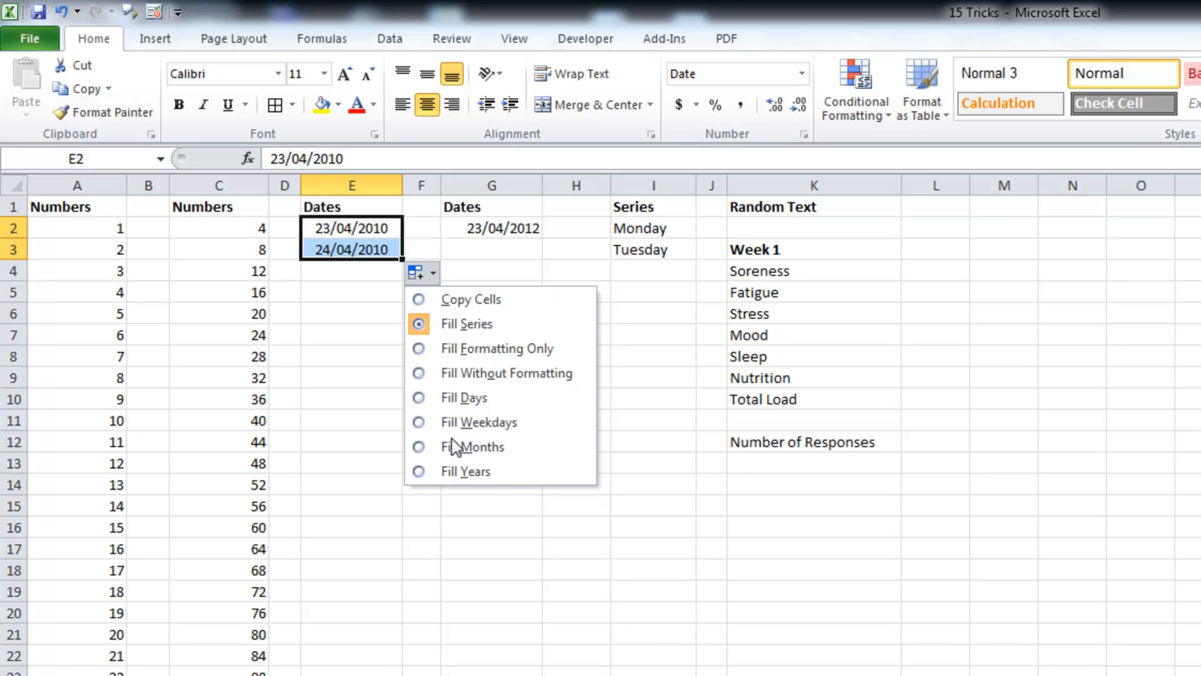
{"action": "left_click", "coordinate": [422, 448]}
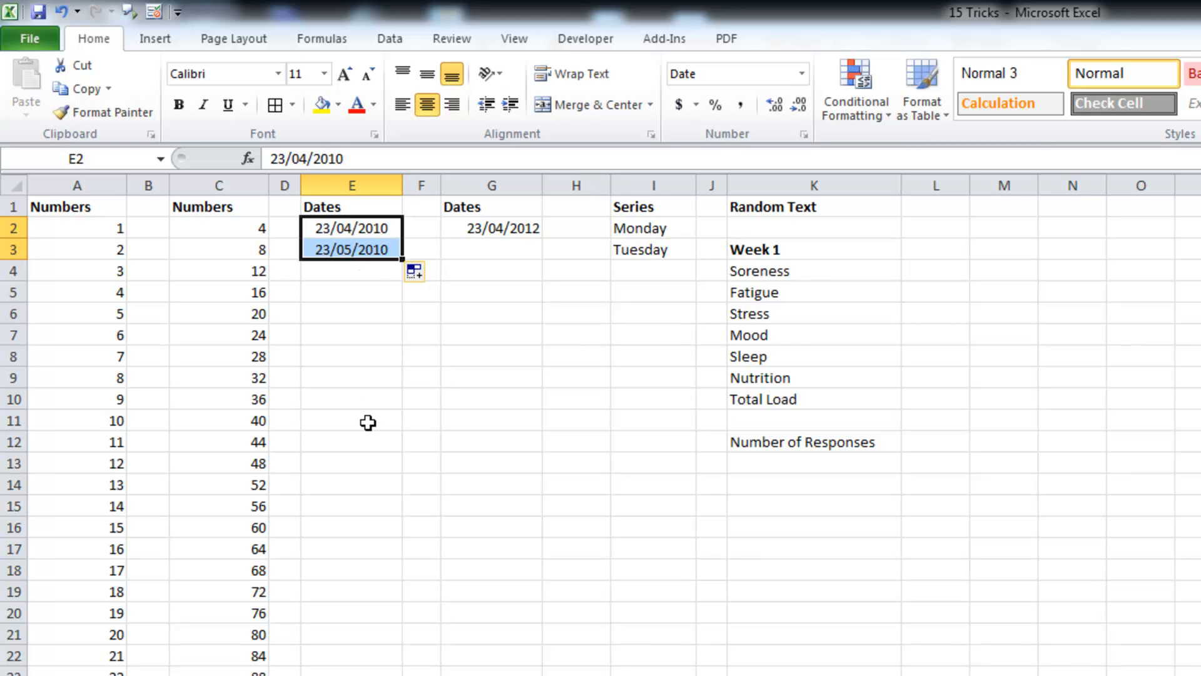
Step: Enter 30/04/2012 in G3 and autofill the weekly date series from G2:G3 down to row 19
{"action": "left_click", "coordinate": [498, 253]}
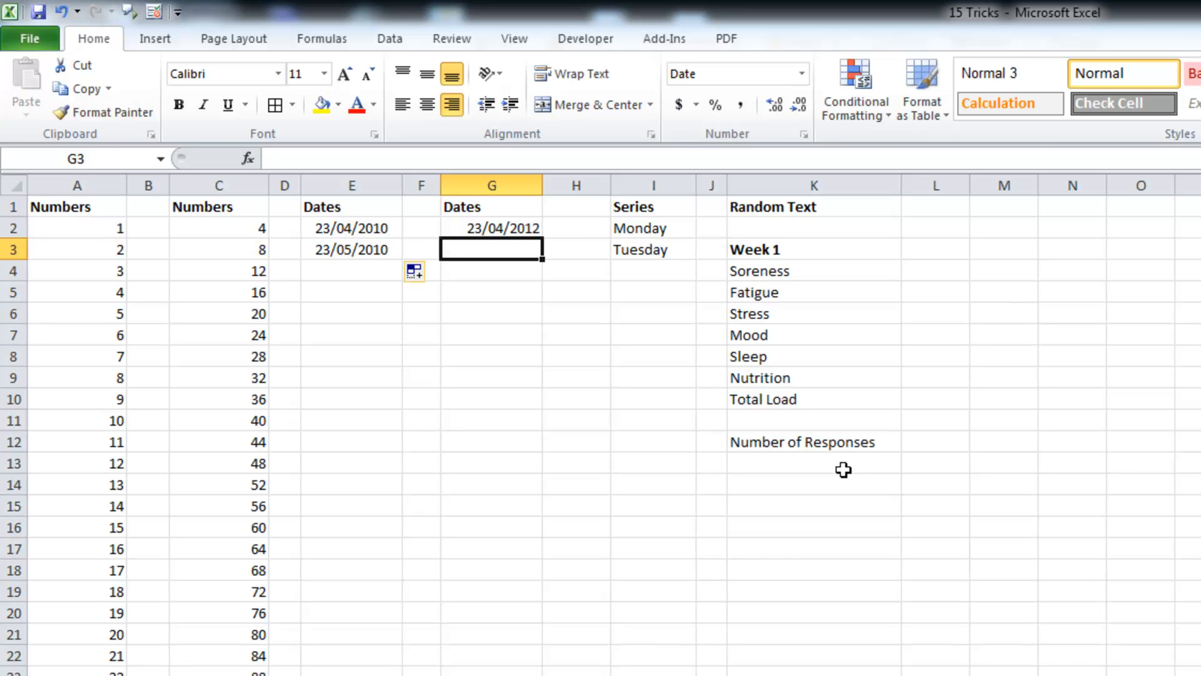
{"action": "type", "text": "30"}
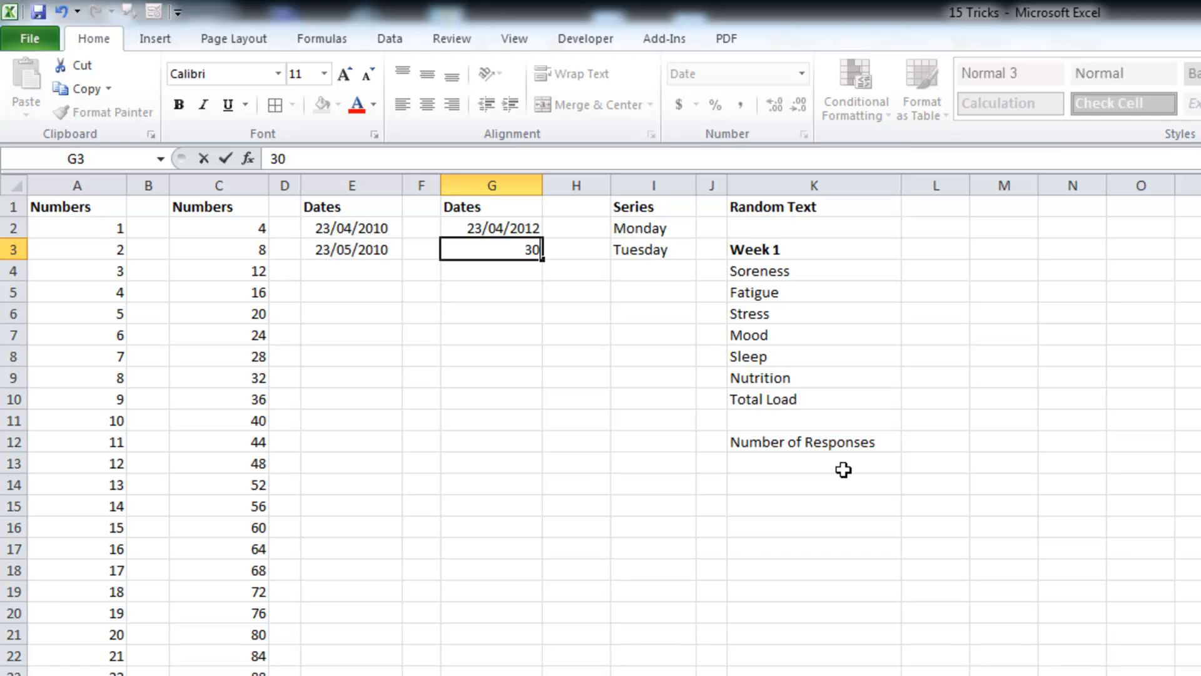
{"action": "type", "text": "/04"}
{"action": "type", "text": "/2012"}
{"action": "key", "text": "Return"}
{"action": "left_click_drag", "start_coordinate": [498, 231], "coordinate": [574, 598]}
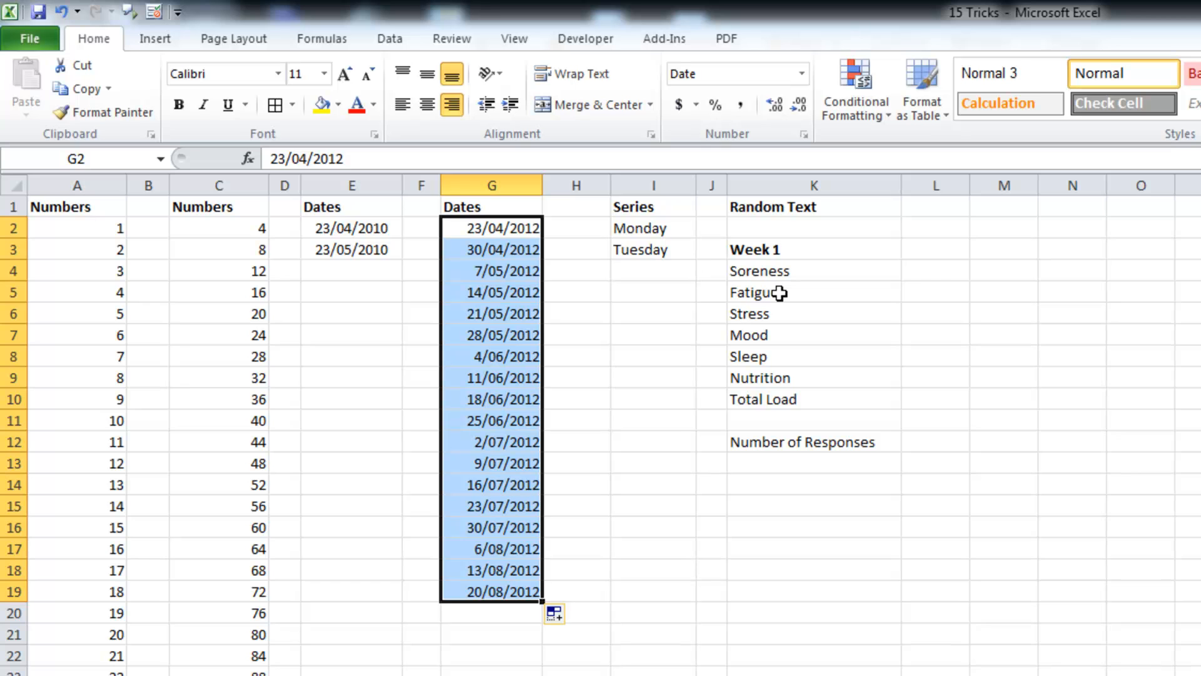
Step: Autofill Monday and Tuesday down column I and change the fill option to Fill Weekdays
{"action": "left_click_drag", "start_coordinate": [625, 228], "coordinate": [651, 250]}
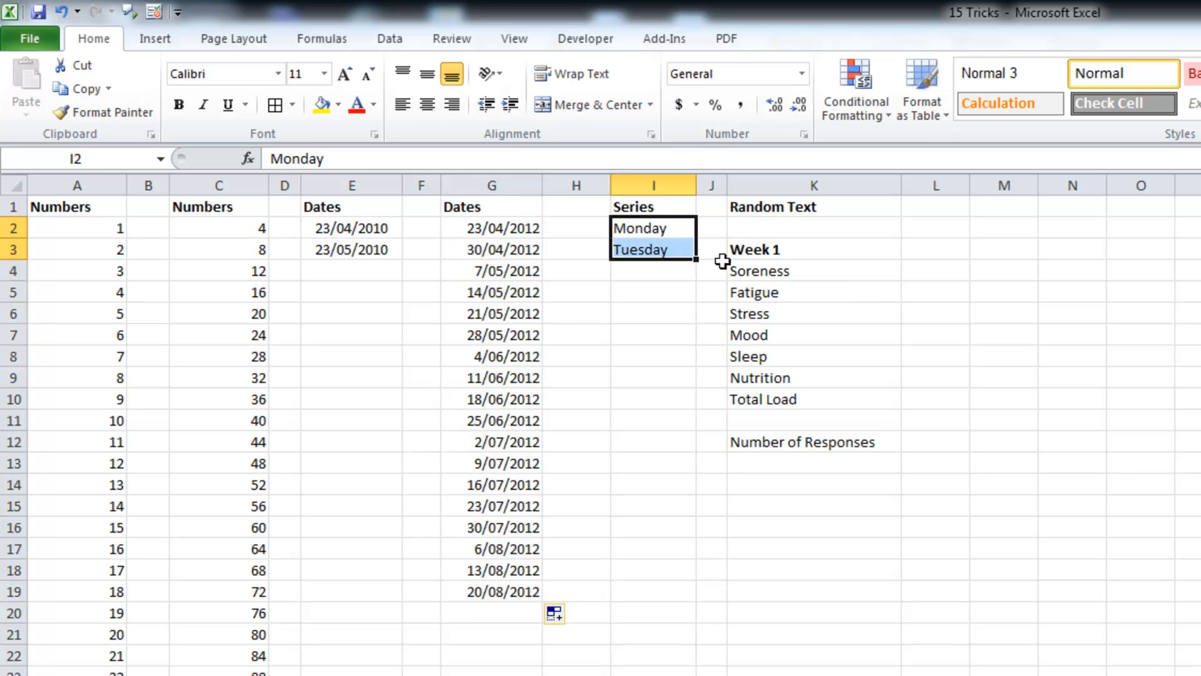
{"action": "left_click_drag", "start_coordinate": [696, 258], "coordinate": [697, 675]}
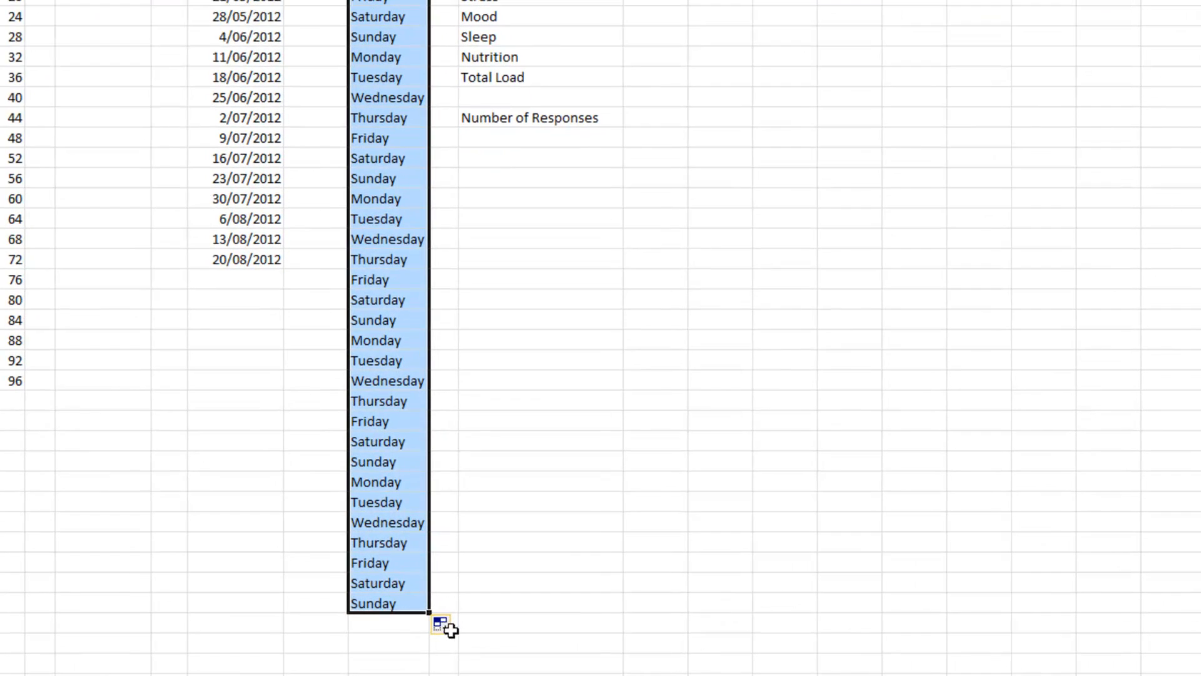
{"action": "left_click", "coordinate": [450, 625]}
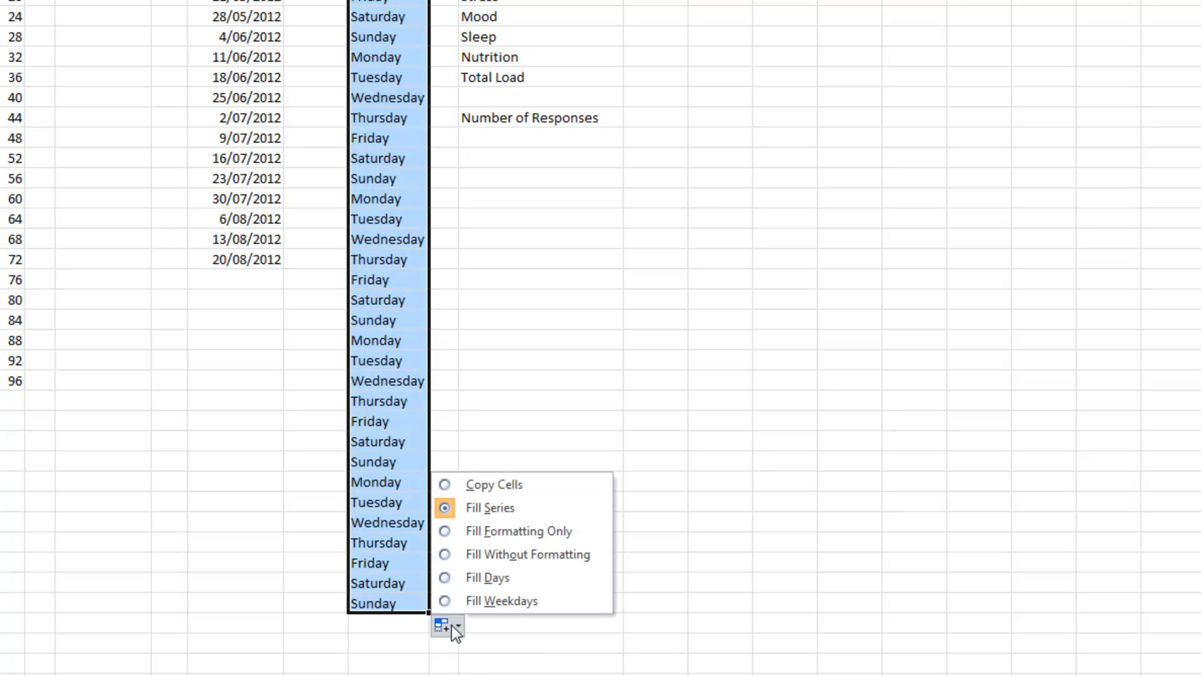
{"action": "left_click", "coordinate": [494, 600]}
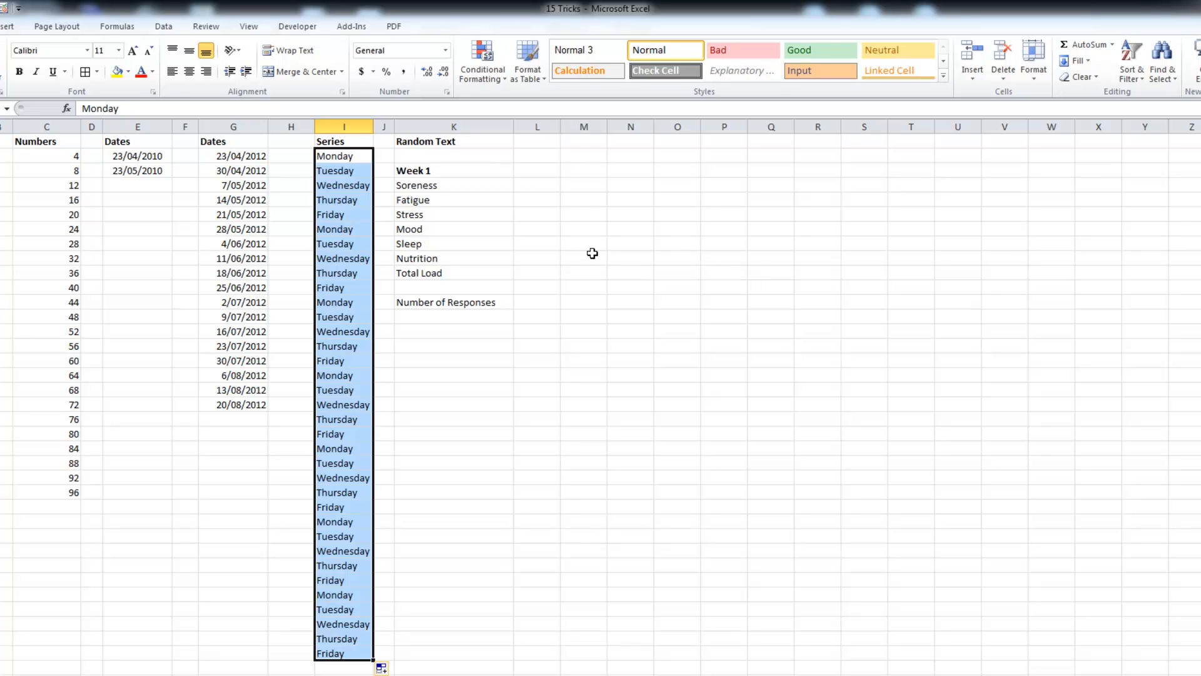
Step: Select the Week 1 block plus one blank row in column K and autofill it down to repeat as Week 2, Week 3 and onward
{"action": "left_click_drag", "start_coordinate": [459, 173], "coordinate": [464, 303]}
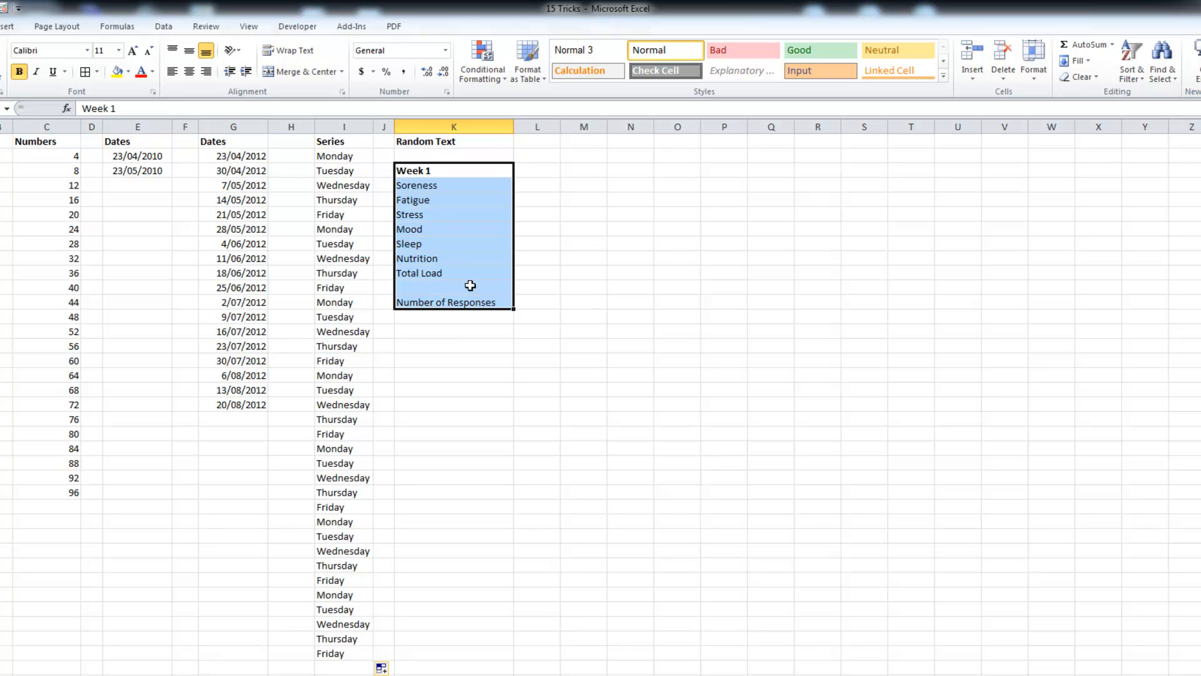
{"action": "left_click_drag", "start_coordinate": [466, 317], "coordinate": [461, 169]}
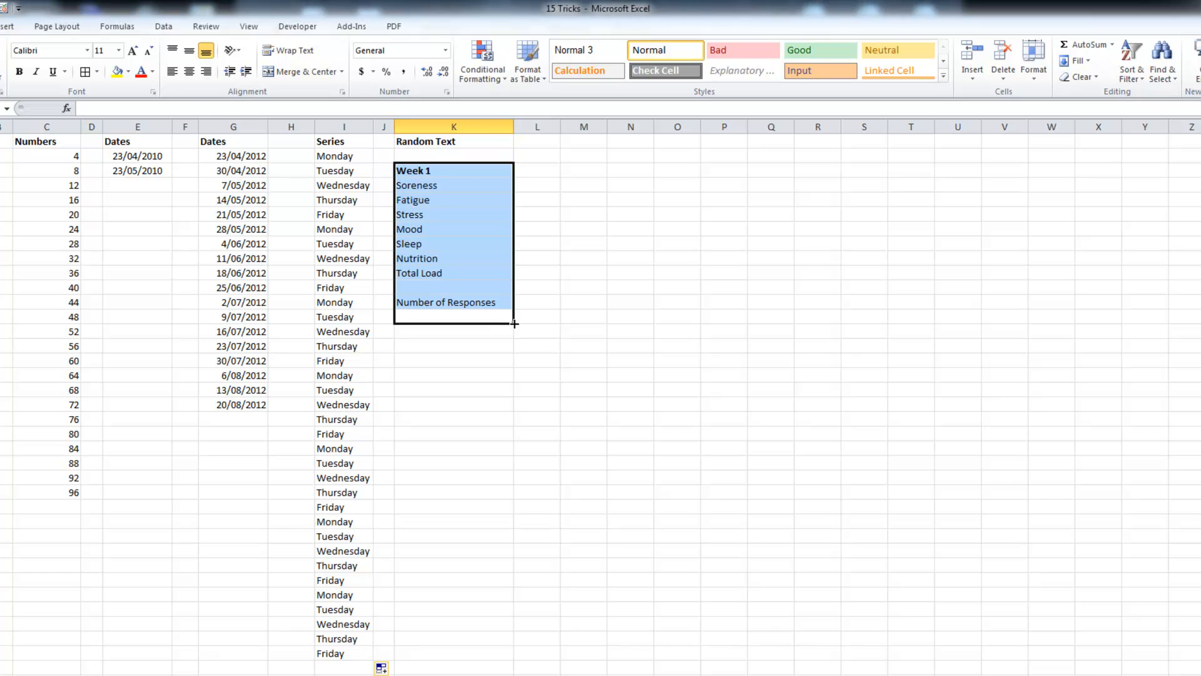
{"action": "left_click_drag", "start_coordinate": [514, 323], "coordinate": [517, 674]}
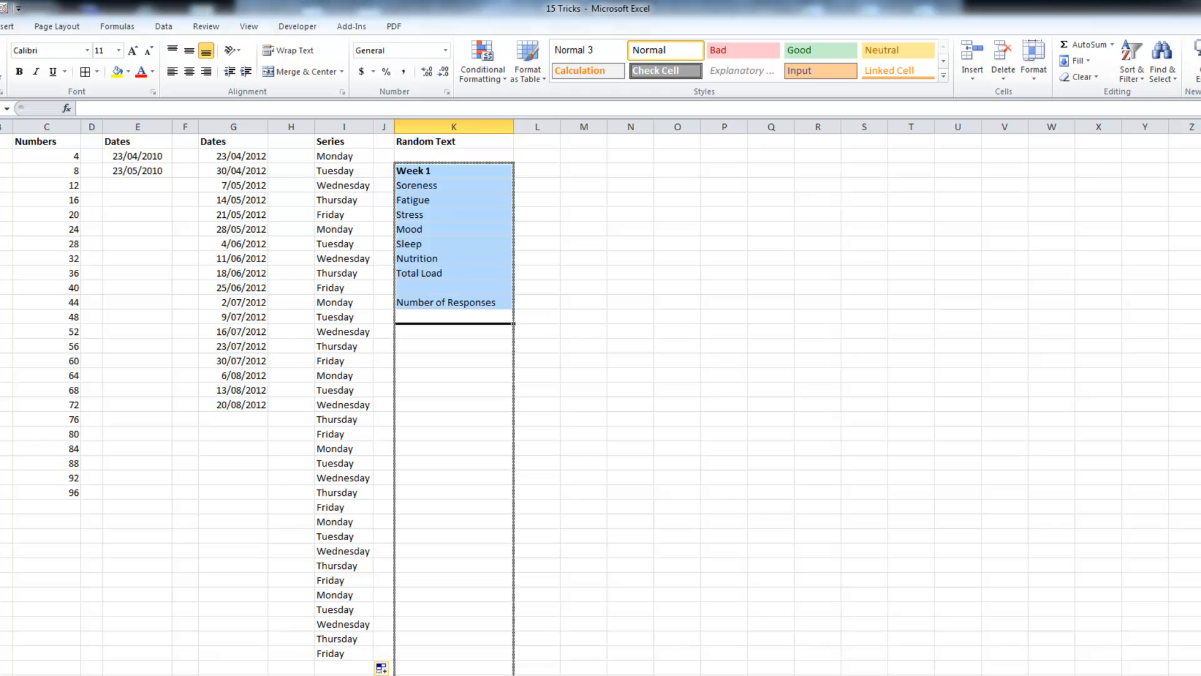
{"action": "left_click_drag", "start_coordinate": [517, 675], "coordinate": [517, 674]}
{"action": "scroll", "coordinate": [451, 475], "scroll_direction": "up", "scroll_amount": 15}
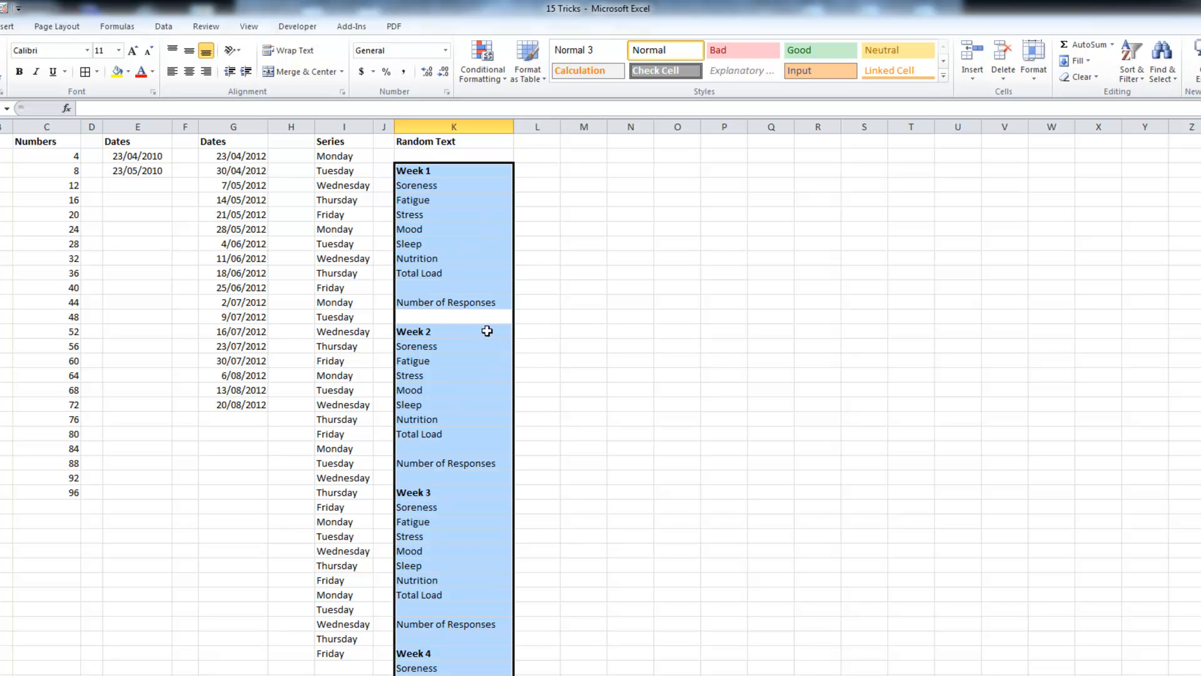
{"action": "left_click", "coordinate": [552, 333]}
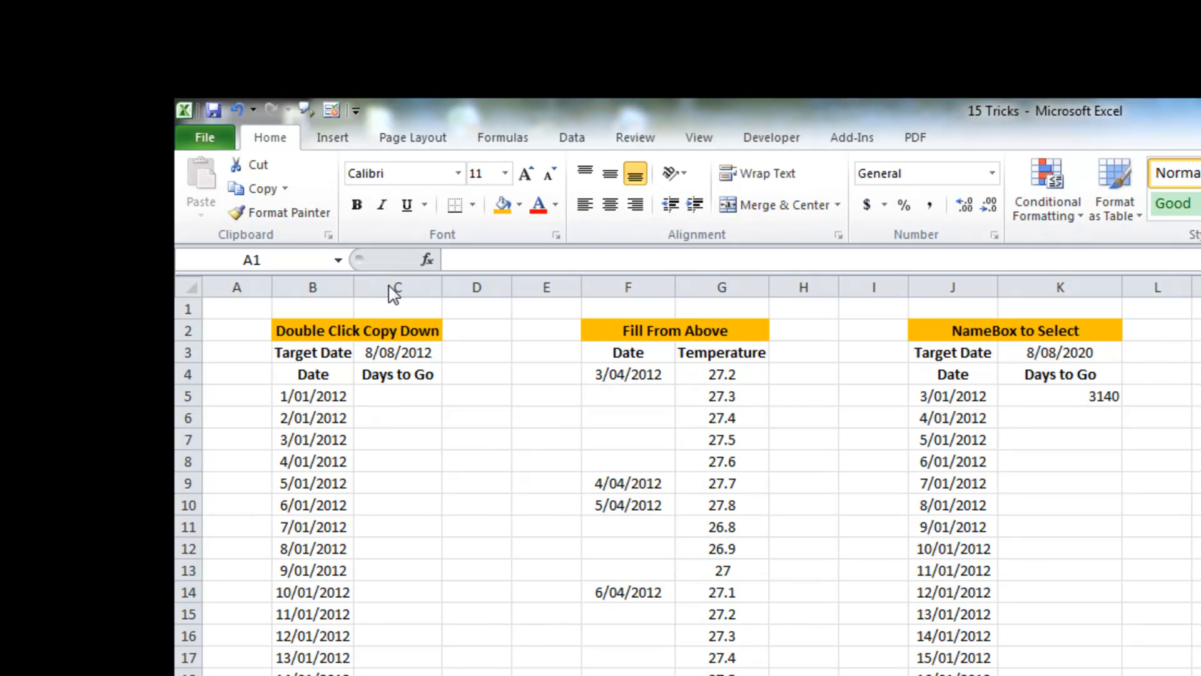
Step: Enter the formula =$C$3-B5 in C5 to calculate the days to go
{"action": "left_click", "coordinate": [397, 394]}
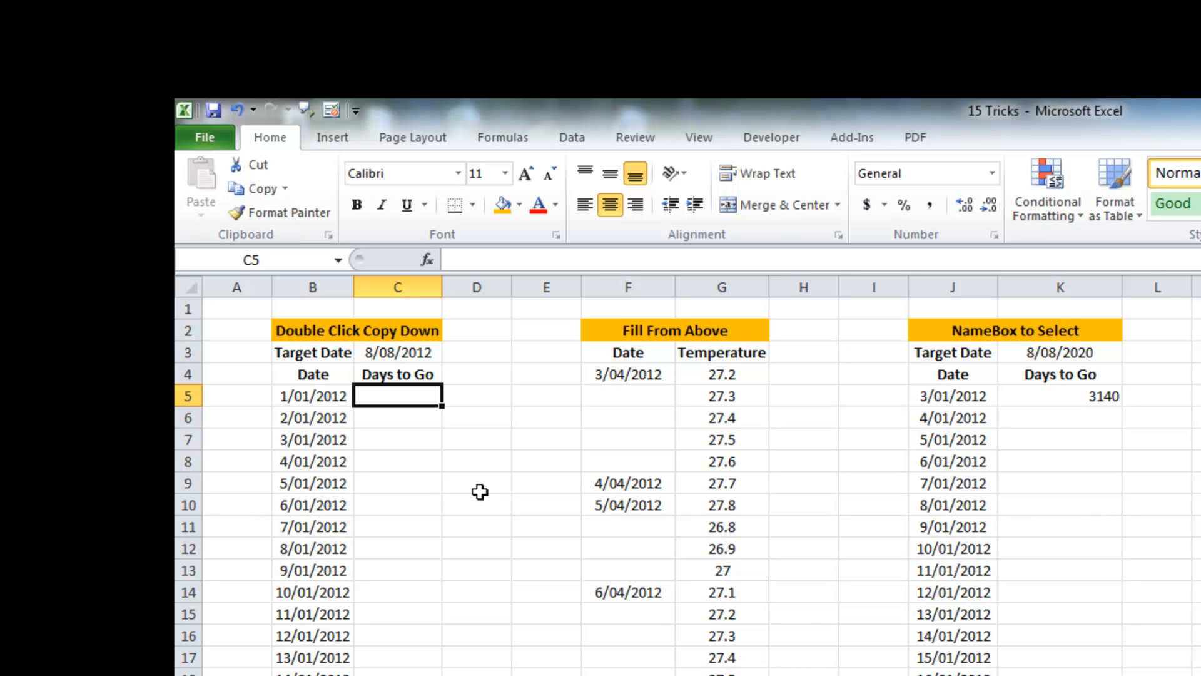
{"action": "type", "text": "="}
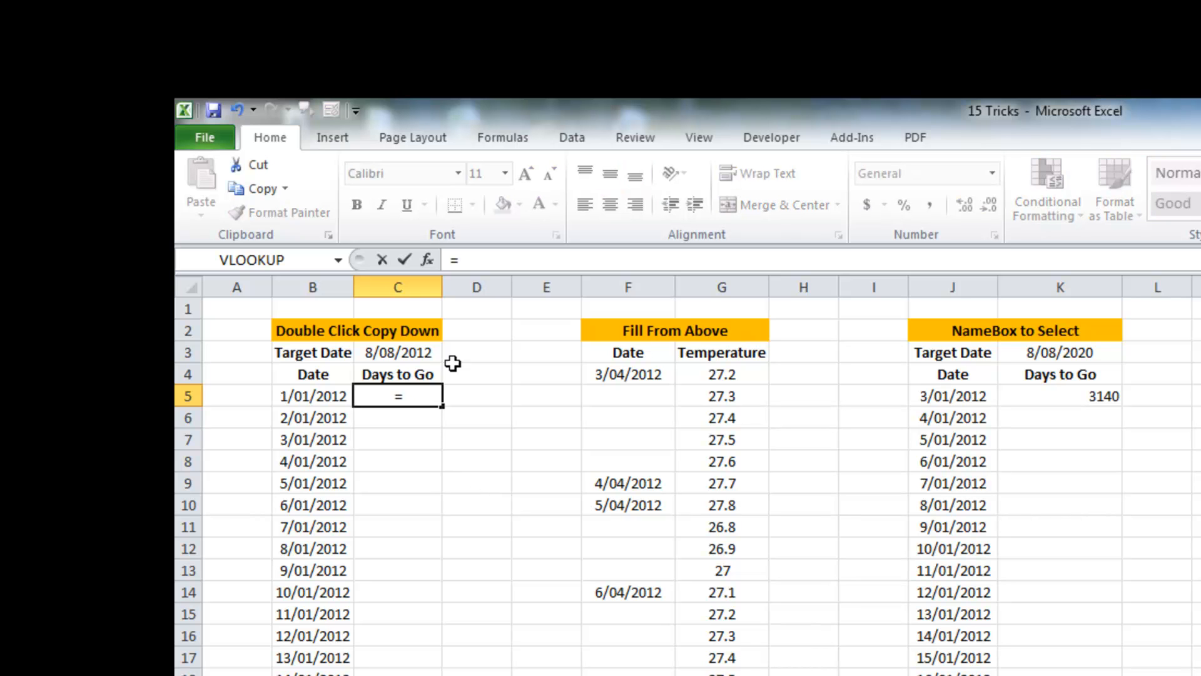
{"action": "left_click", "coordinate": [403, 350]}
{"action": "key", "text": "F4"}
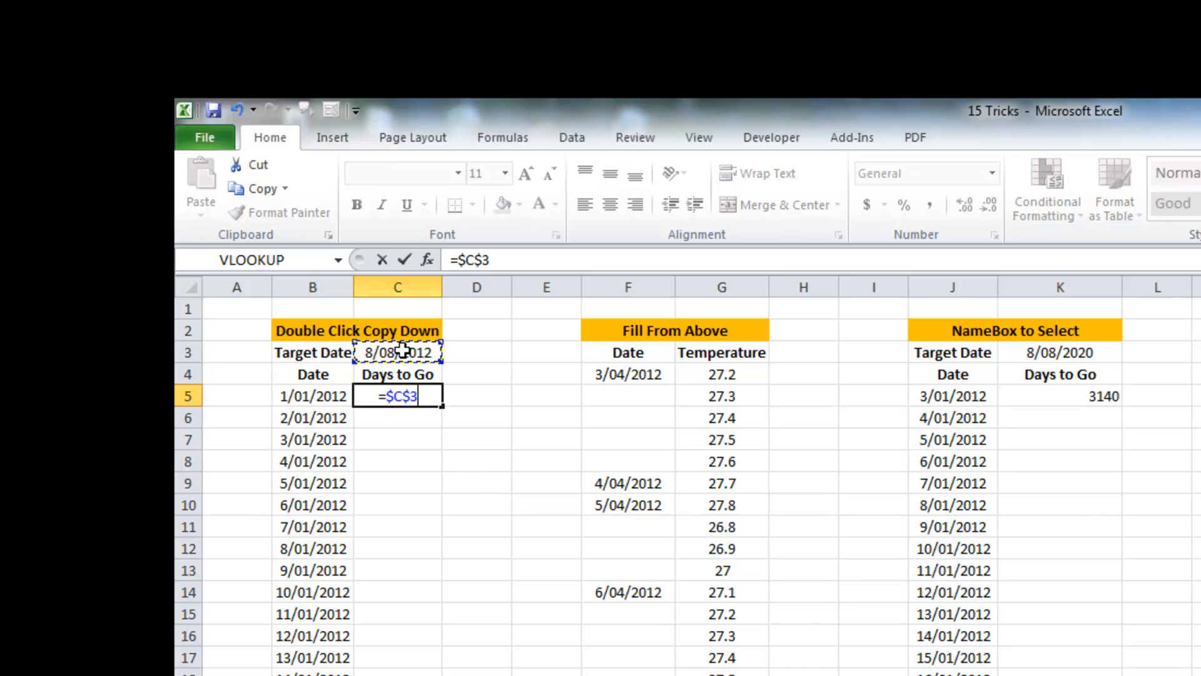
{"action": "type", "text": "-"}
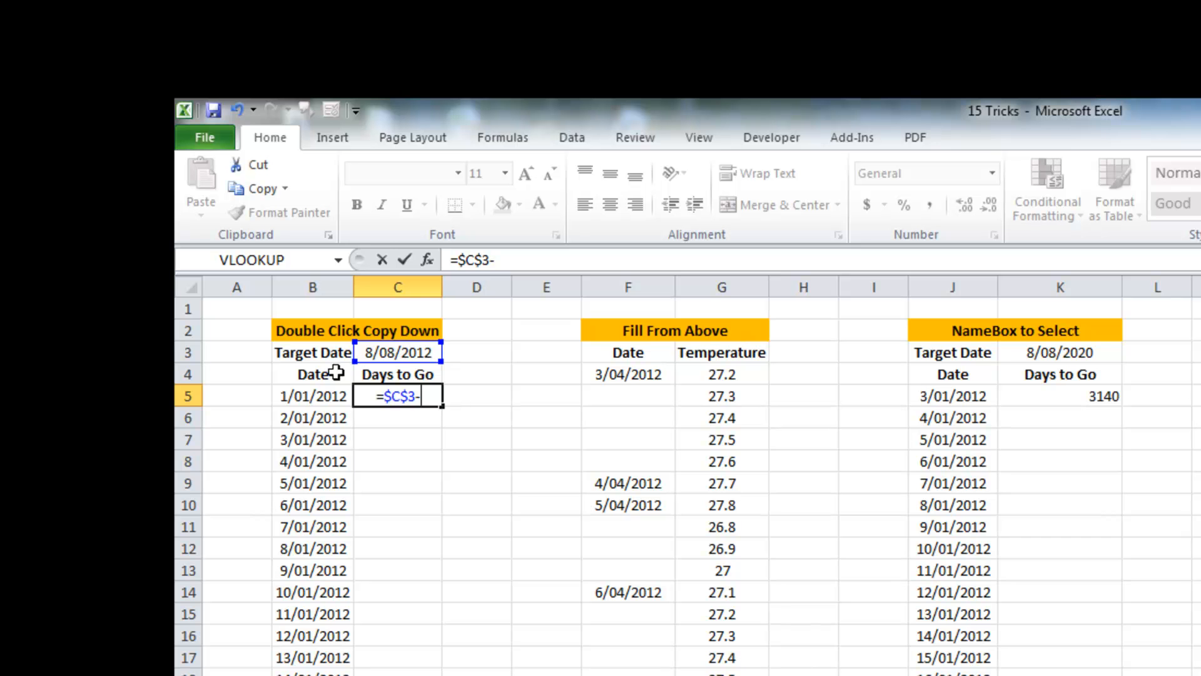
{"action": "left_click", "coordinate": [314, 398]}
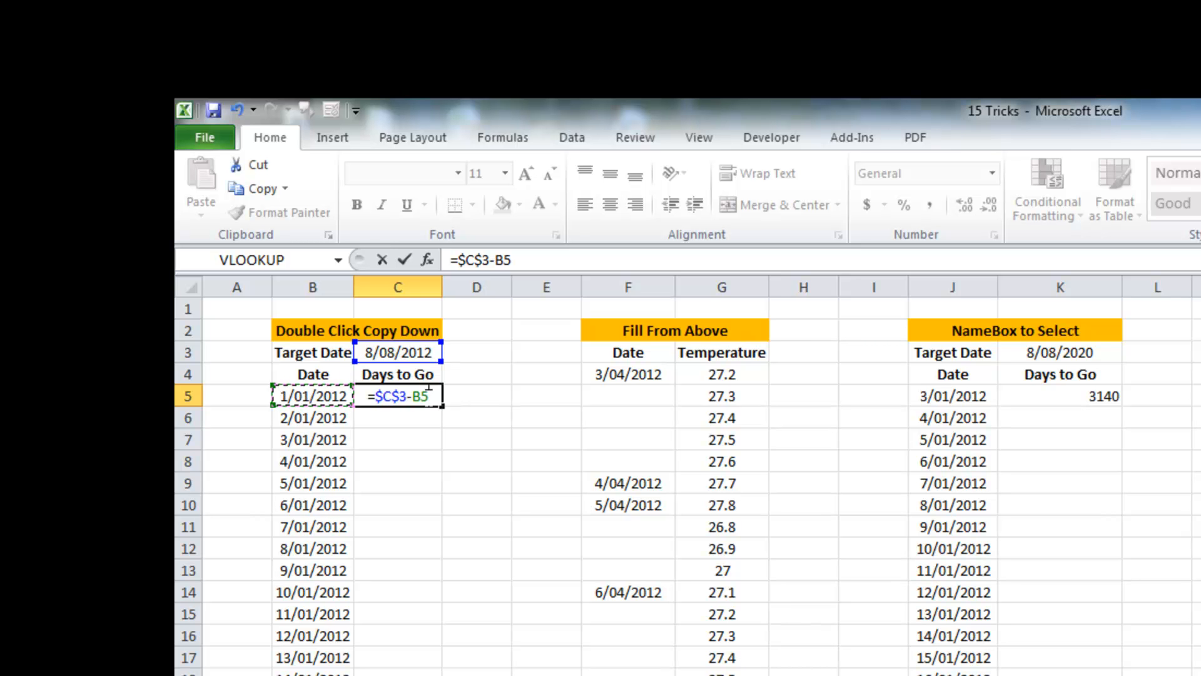
{"action": "key", "text": "Return"}
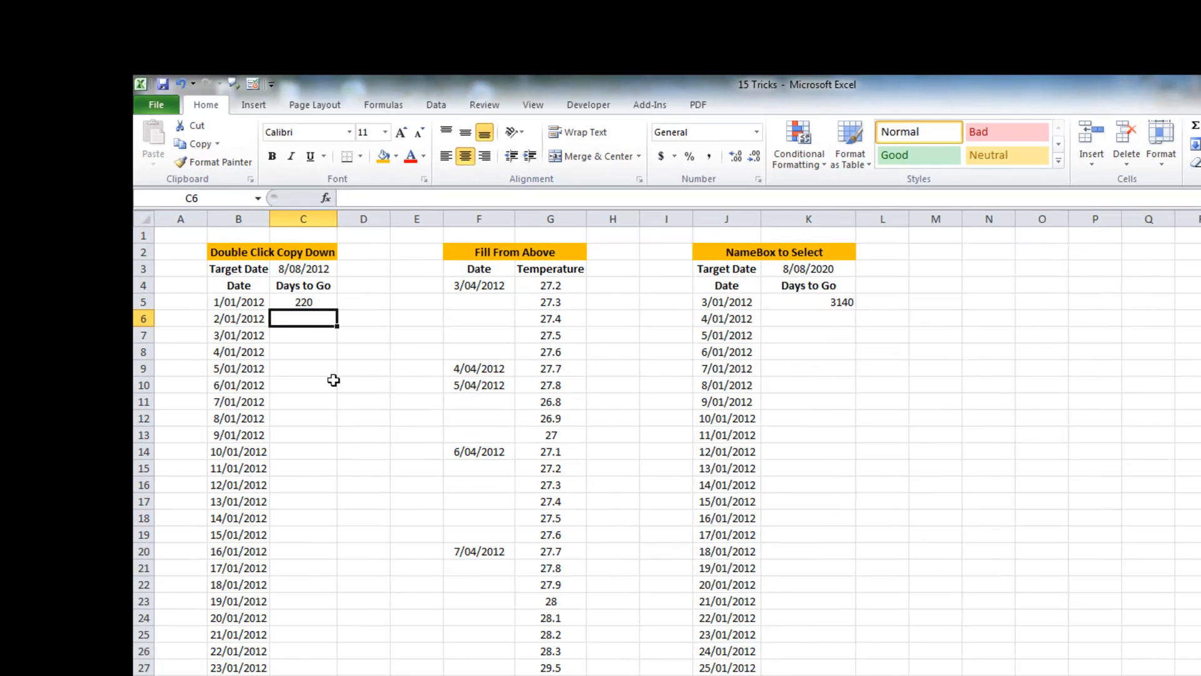
Step: Copy the C5 formula down column C to the end of the adjacent dates using the fill handle
{"action": "left_click", "coordinate": [325, 302]}
{"action": "scroll", "coordinate": [319, 367], "scroll_direction": "down", "scroll_amount": 3}
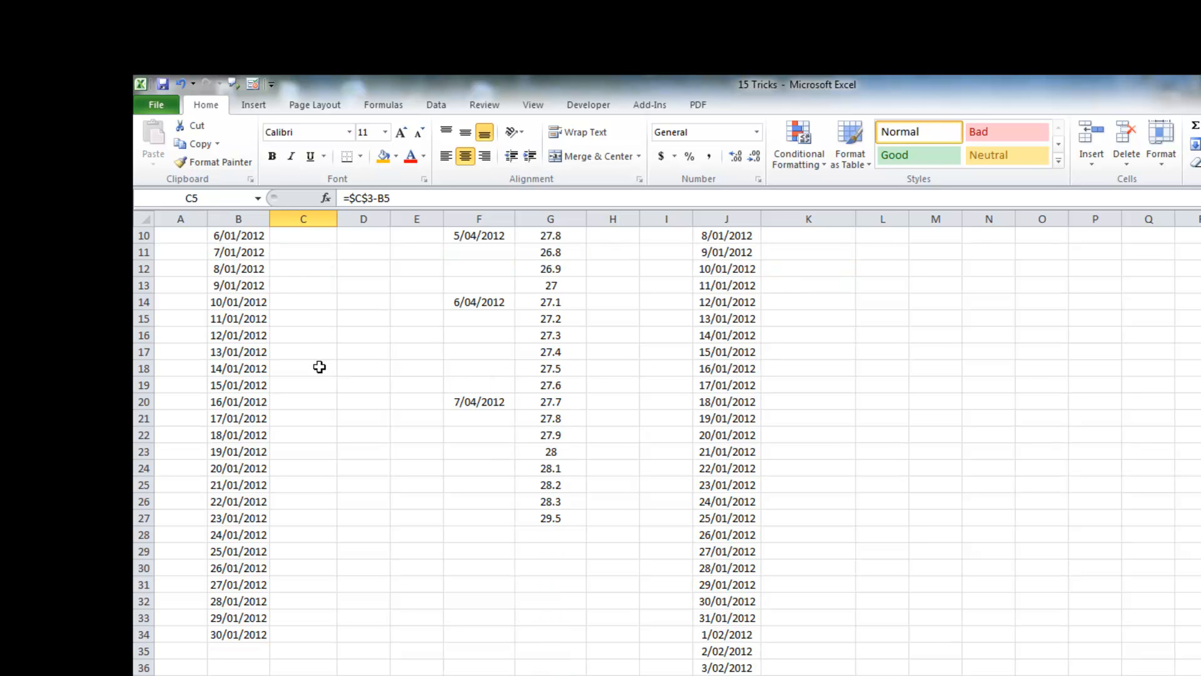
{"action": "scroll", "coordinate": [319, 367], "scroll_direction": "up", "scroll_amount": 3}
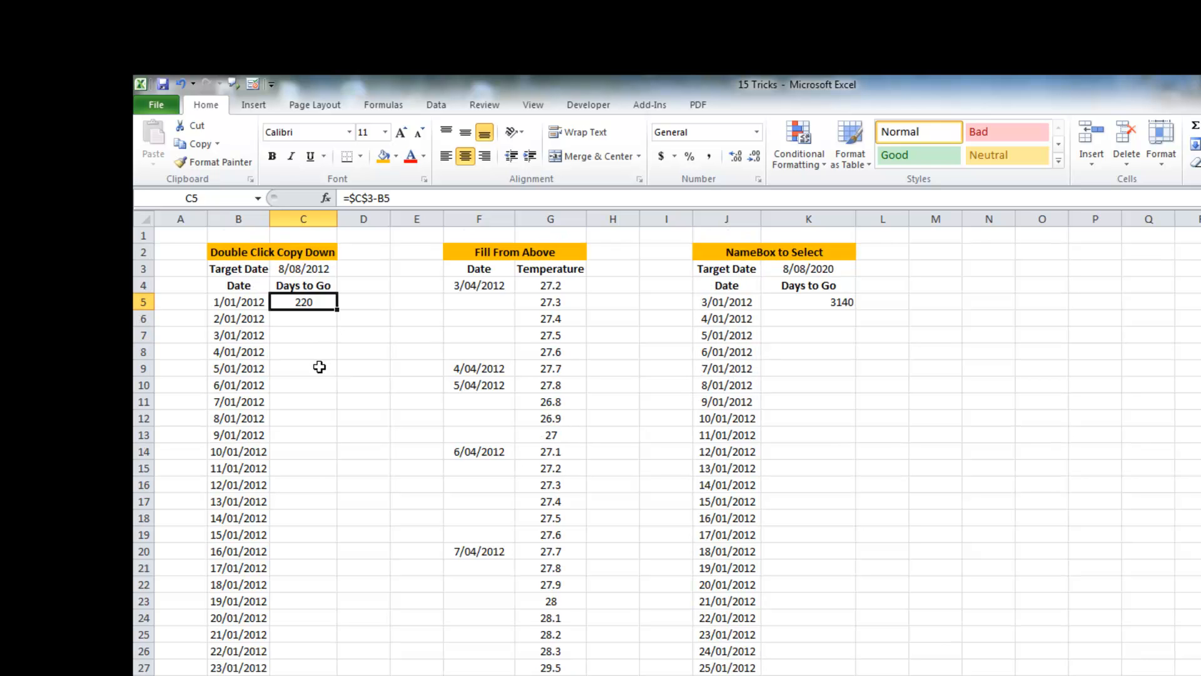
{"action": "double_click", "coordinate": [338, 308]}
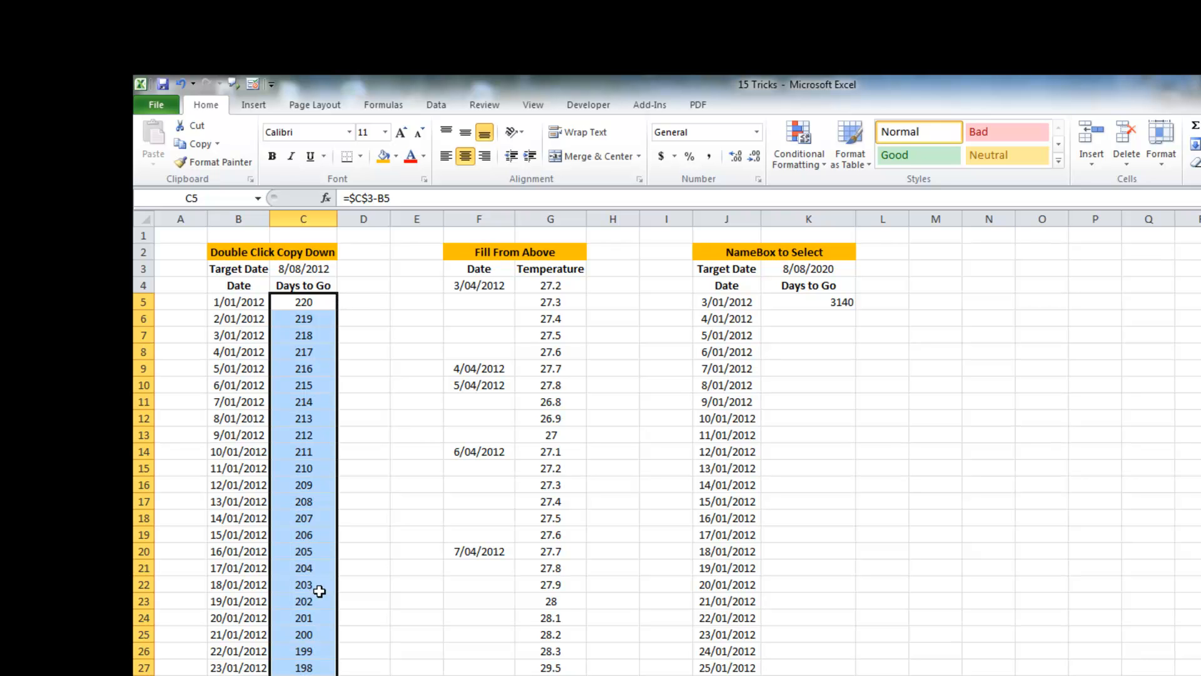
{"action": "scroll", "coordinate": [296, 602], "scroll_direction": "down", "scroll_amount": 1}
{"action": "scroll", "coordinate": [296, 602], "scroll_direction": "down", "scroll_amount": 2}
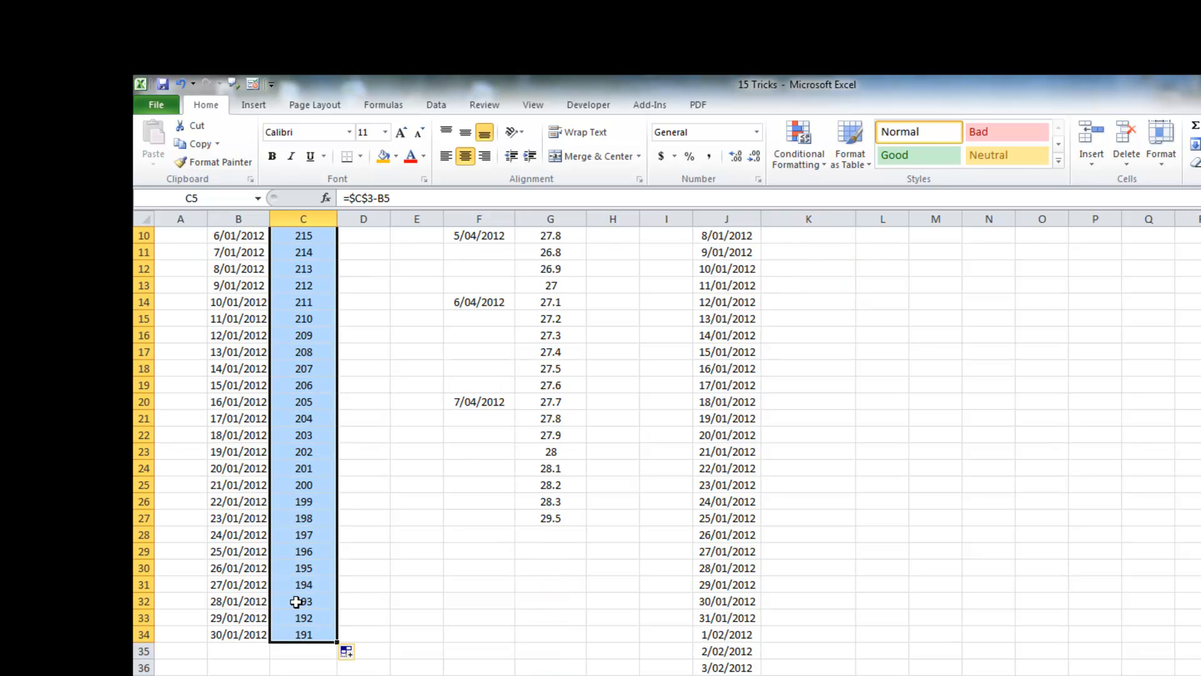
Step: Extend the date series in column B further down by autofilling from B33:B34
{"action": "left_click", "coordinate": [240, 635]}
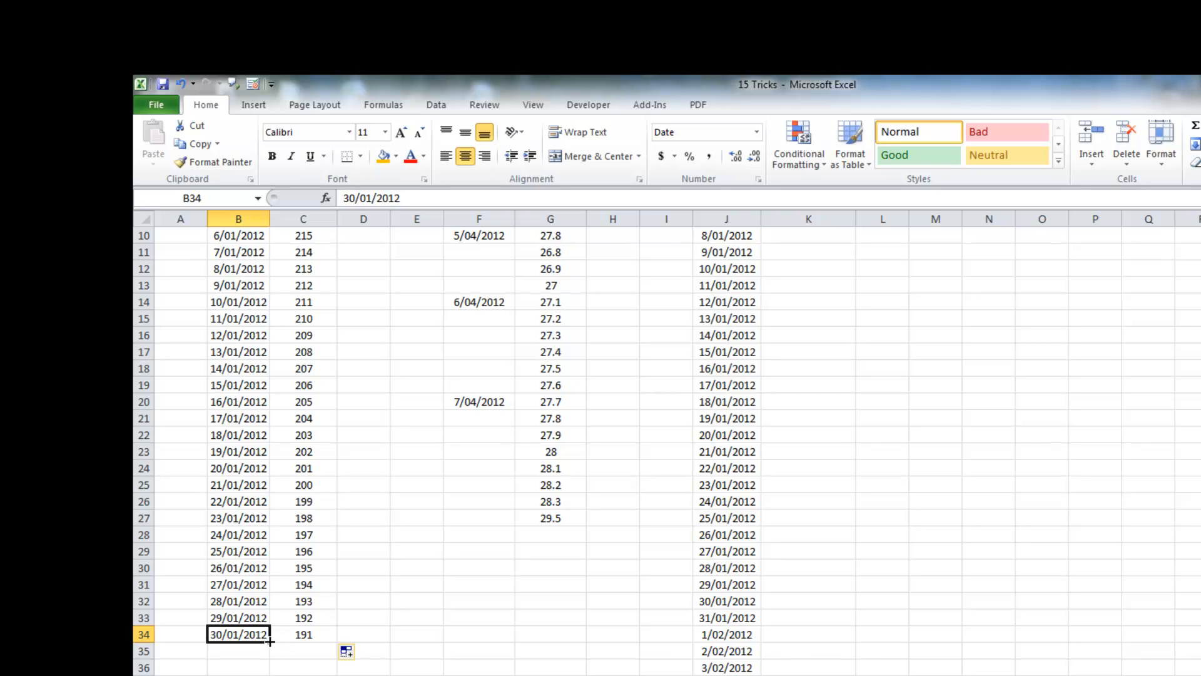
{"action": "left_click_drag", "start_coordinate": [262, 618], "coordinate": [270, 533]}
{"action": "scroll", "coordinate": [270, 531], "scroll_direction": "up", "scroll_amount": 20}
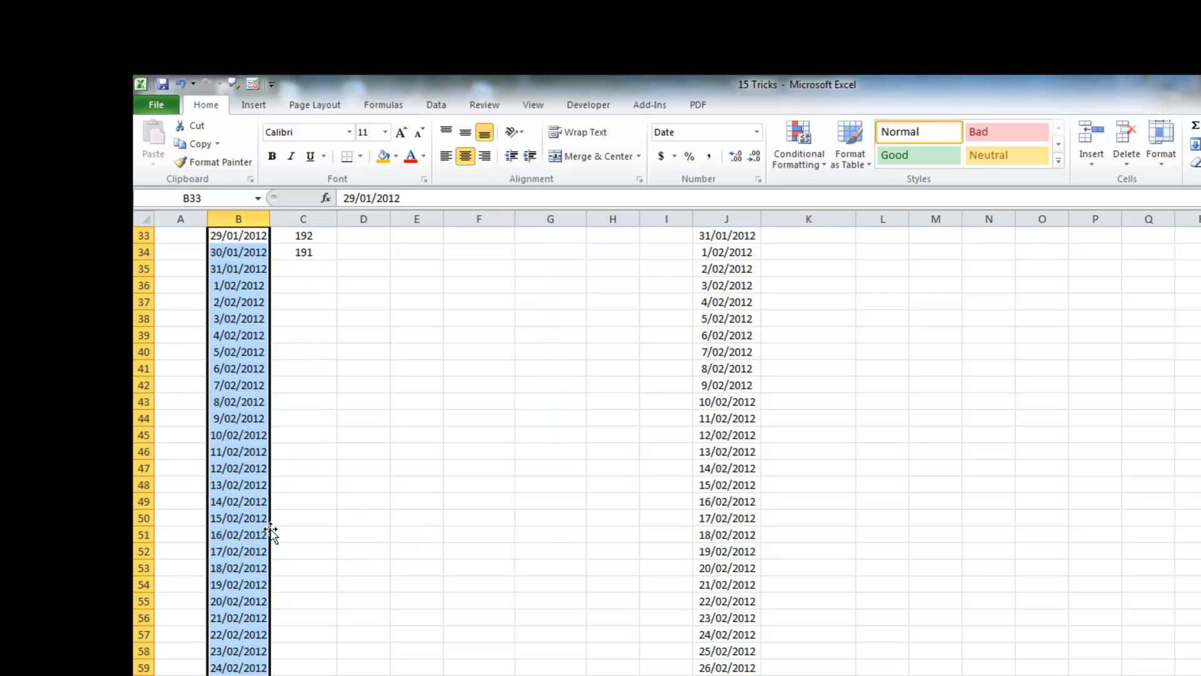
{"action": "scroll", "coordinate": [363, 601], "scroll_direction": "down", "scroll_amount": 3}
Step: Fill the C34 formula down to the last date in column B and scroll through the results
{"action": "left_click", "coordinate": [336, 553]}
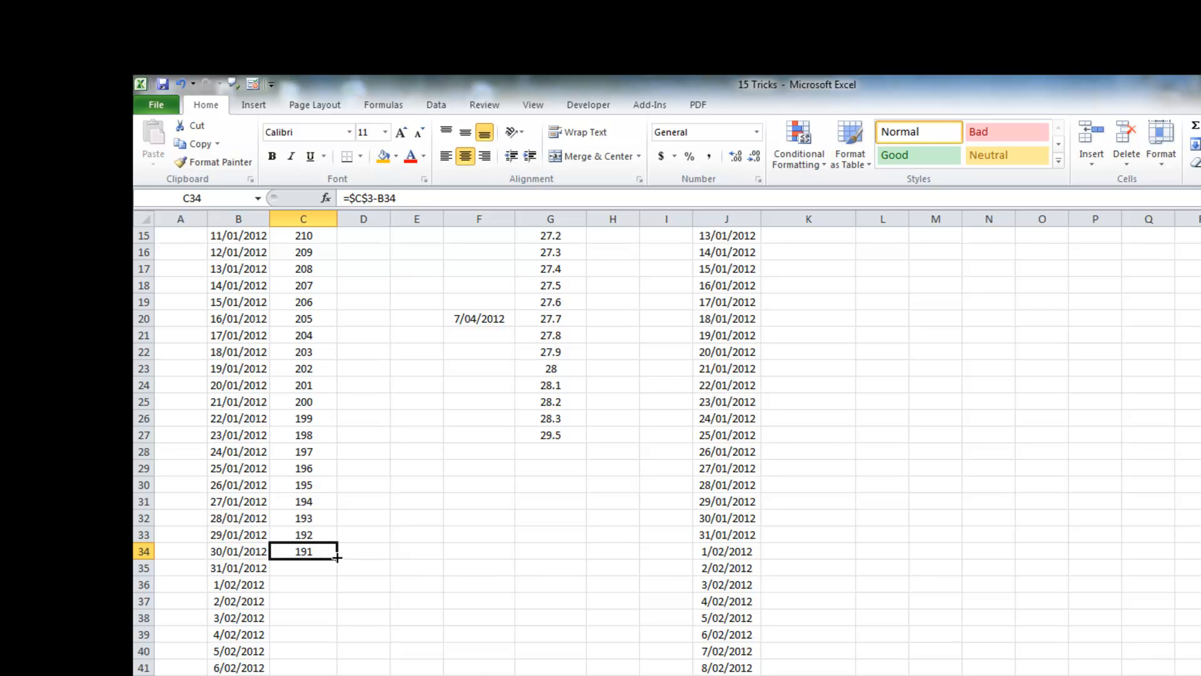
{"action": "double_click", "coordinate": [336, 559]}
{"action": "scroll", "coordinate": [337, 560], "scroll_direction": "down", "scroll_amount": 6}
{"action": "scroll", "coordinate": [336, 560], "scroll_direction": "down", "scroll_amount": 20}
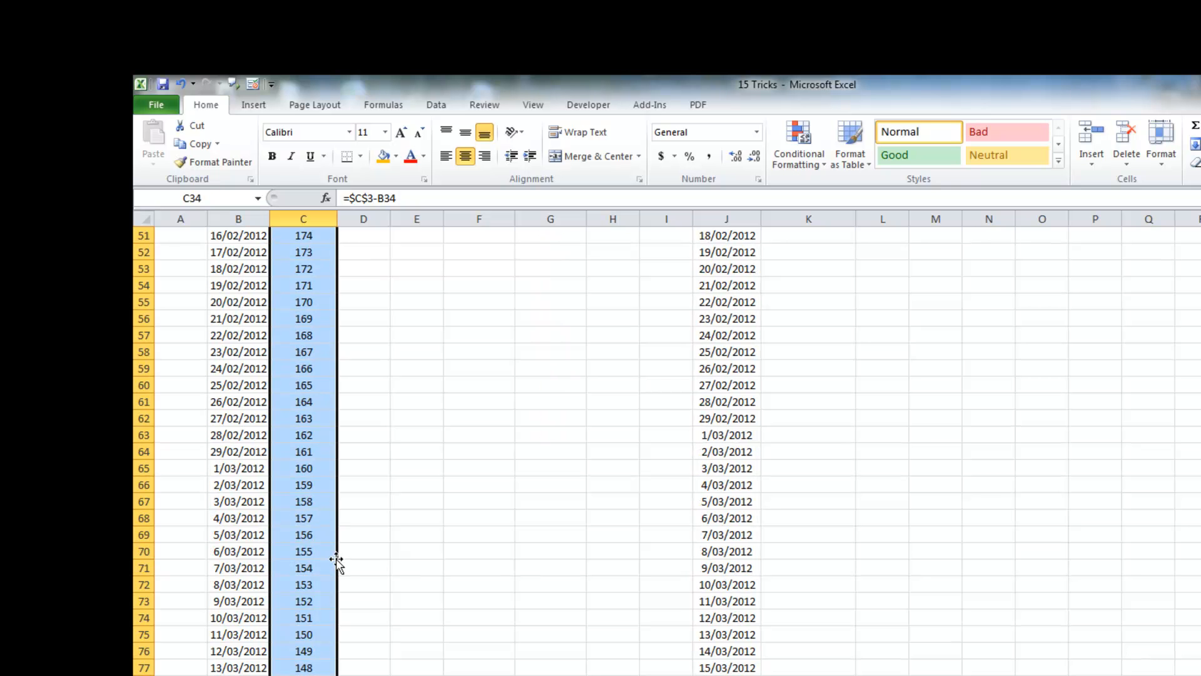
{"action": "scroll", "coordinate": [336, 563], "scroll_direction": "down", "scroll_amount": 20}
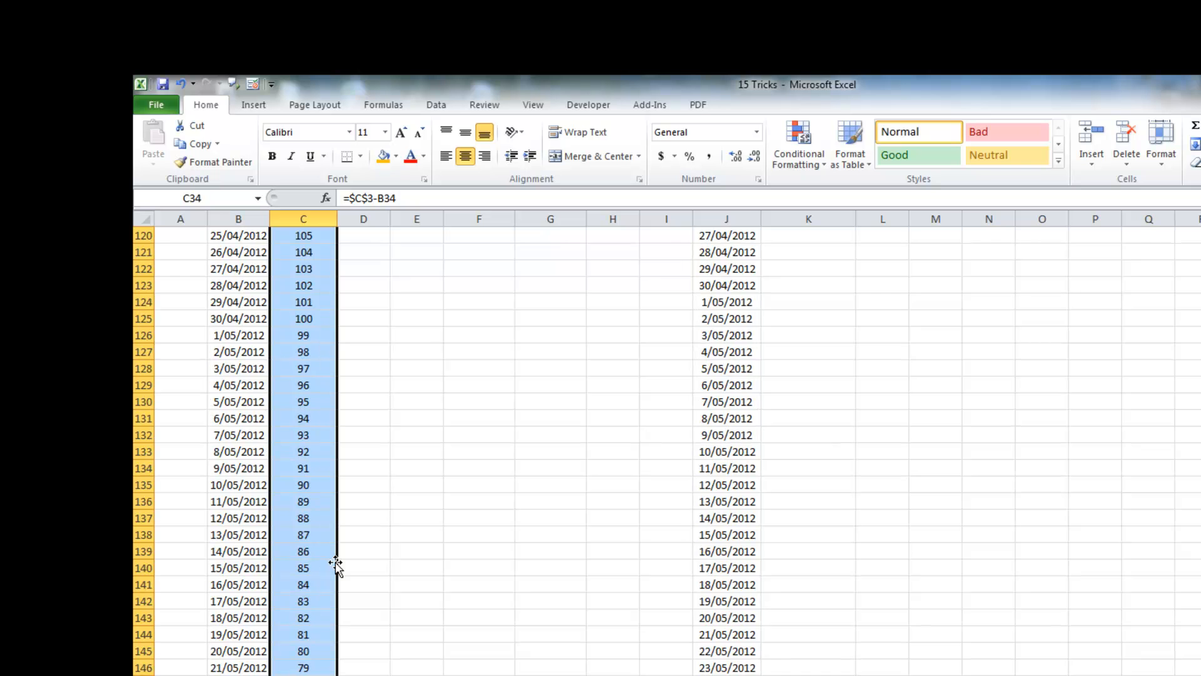
{"action": "scroll", "coordinate": [336, 563], "scroll_direction": "up", "scroll_amount": 20}
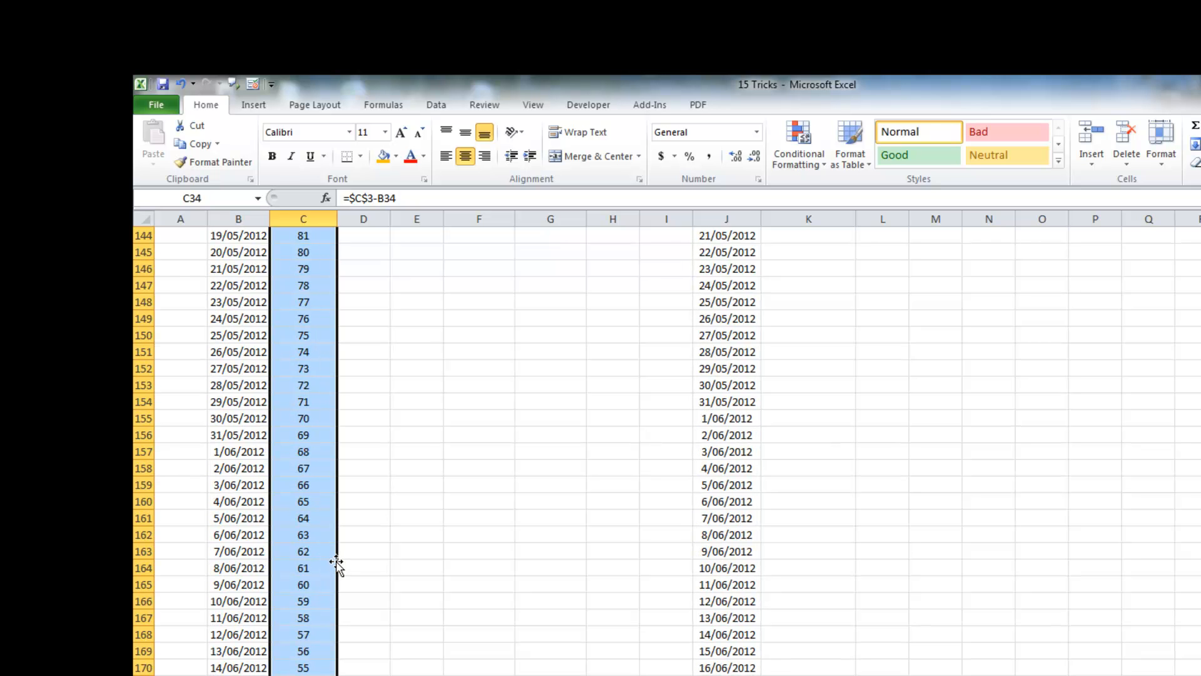
{"action": "scroll", "coordinate": [336, 563], "scroll_direction": "up", "scroll_amount": 18}
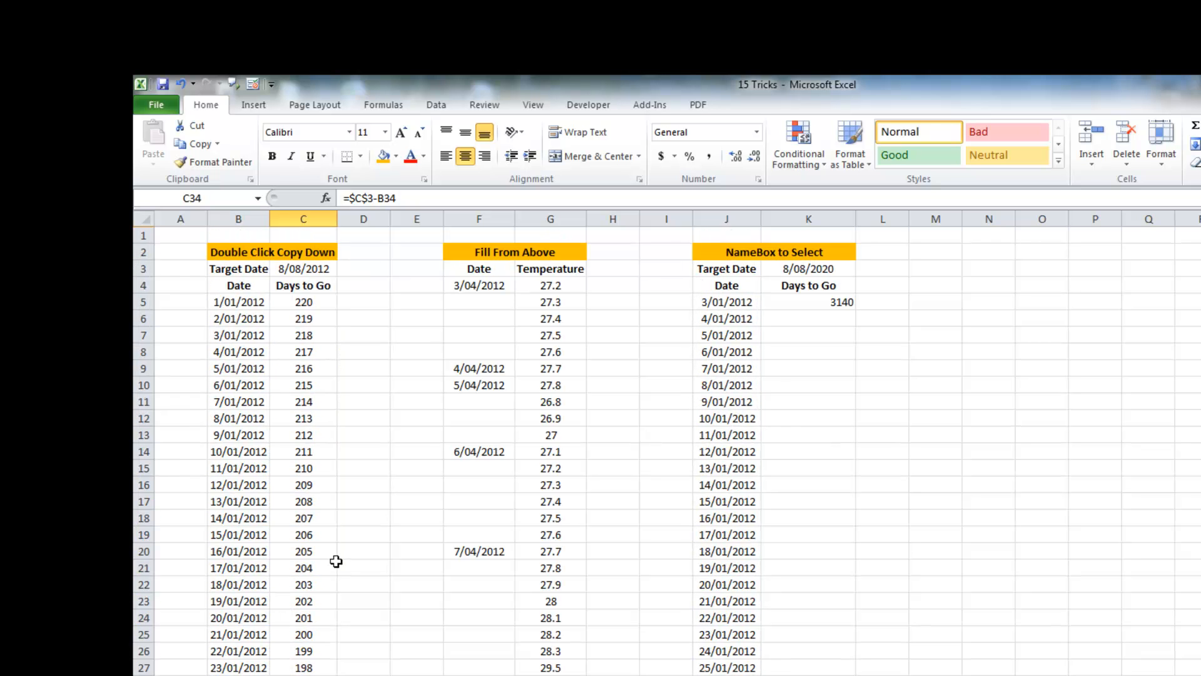
Step: Delete the date in B56 to leave a gap in the date list
{"action": "scroll", "coordinate": [336, 561], "scroll_direction": "down", "scroll_amount": 11}
{"action": "left_click", "coordinate": [235, 600]}
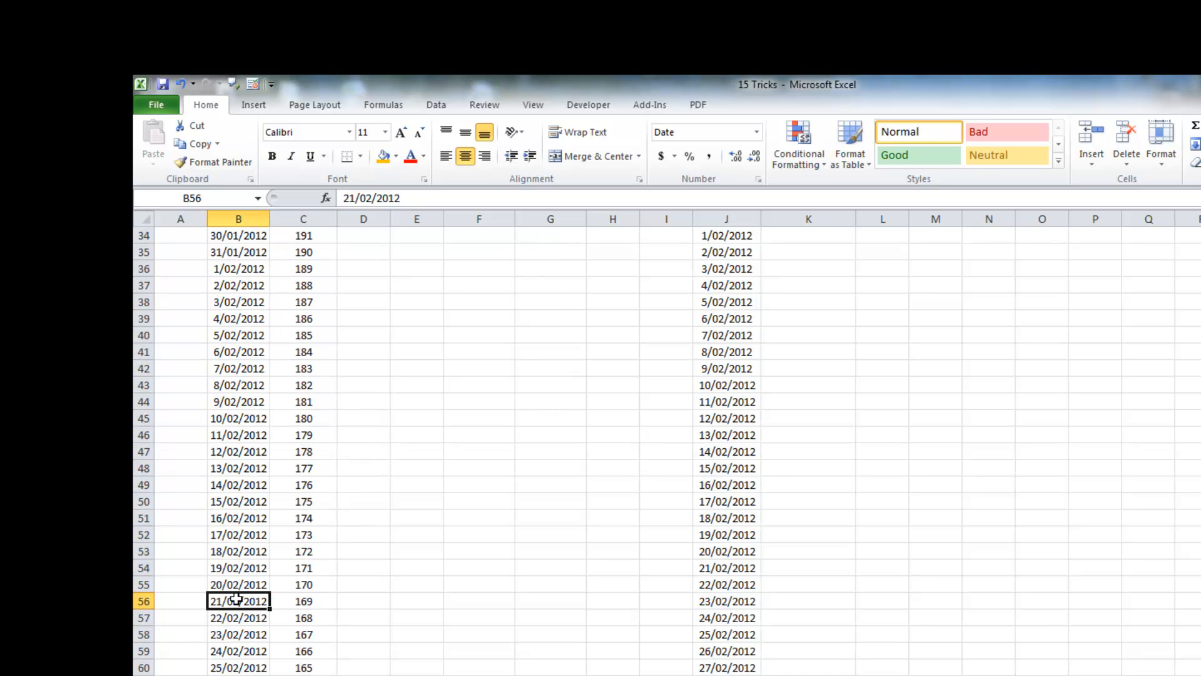
{"action": "key", "text": "Delete"}
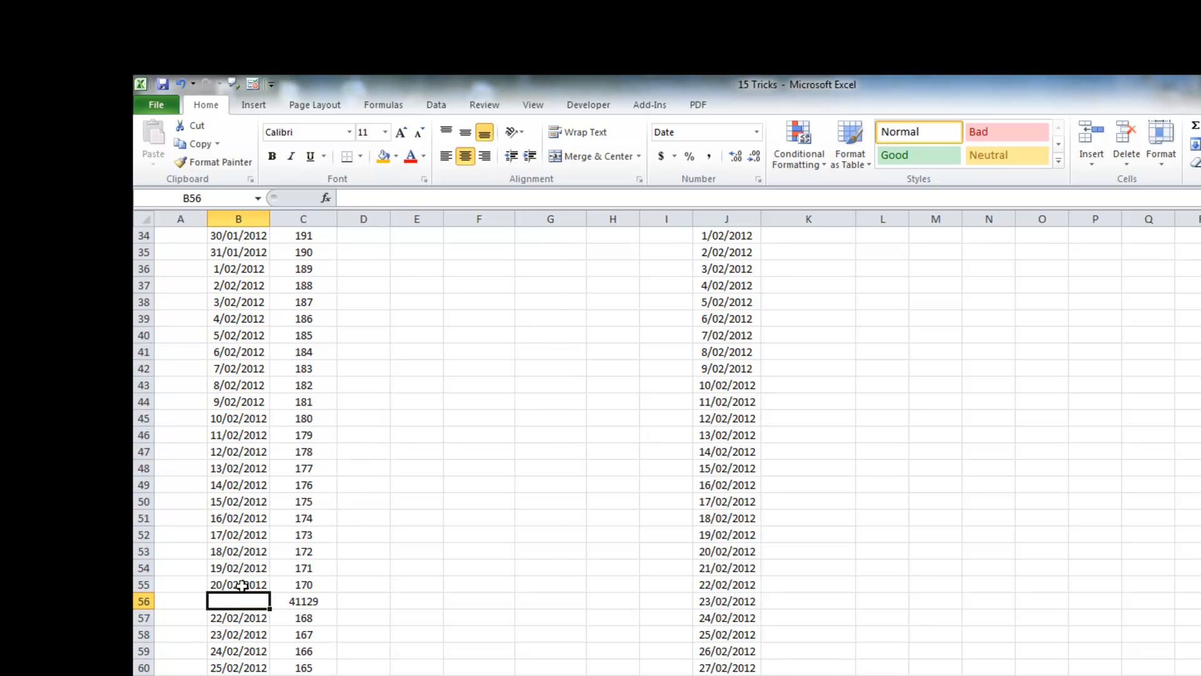
Step: Select from C5 to the bottom of column C and clear all the Days to Go formulas
{"action": "scroll", "coordinate": [244, 519], "scroll_direction": "up", "scroll_amount": 11}
{"action": "scroll", "coordinate": [306, 350], "scroll_direction": "down", "scroll_amount": 7}
{"action": "scroll", "coordinate": [305, 262], "scroll_direction": "up", "scroll_amount": 7}
{"action": "left_click", "coordinate": [309, 306]}
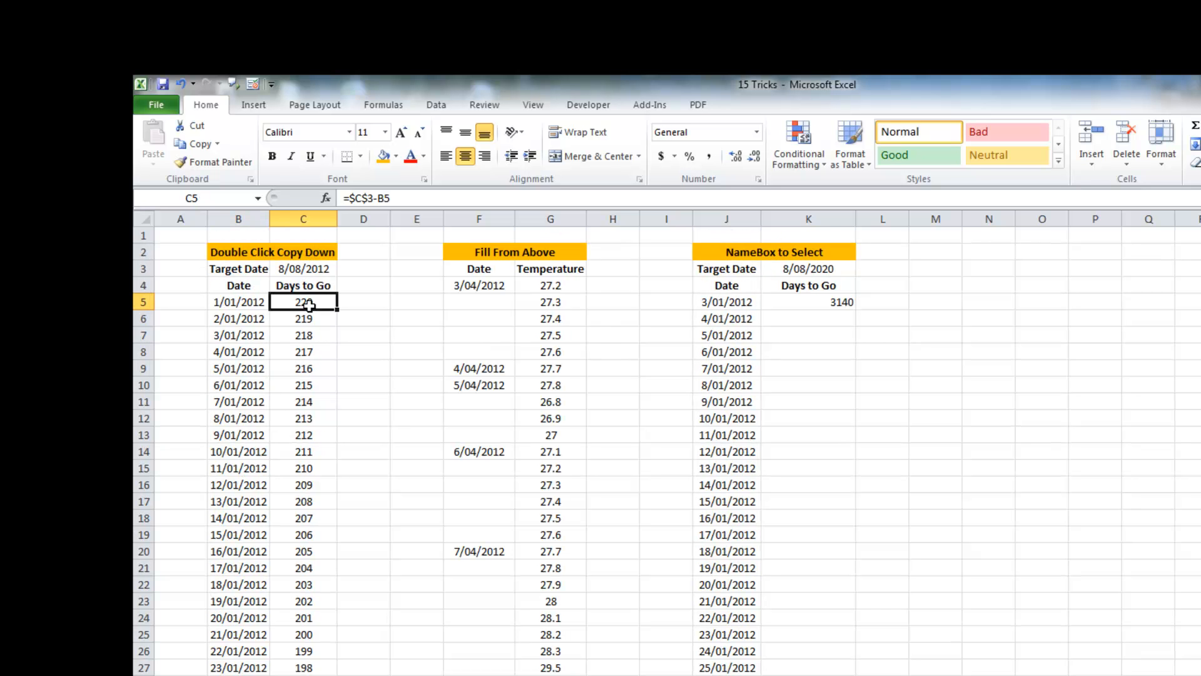
{"action": "key", "text": "ctrl+shift+Down"}
{"action": "key", "text": "ctrl+BackSpace"}
{"action": "key", "text": "Delete"}
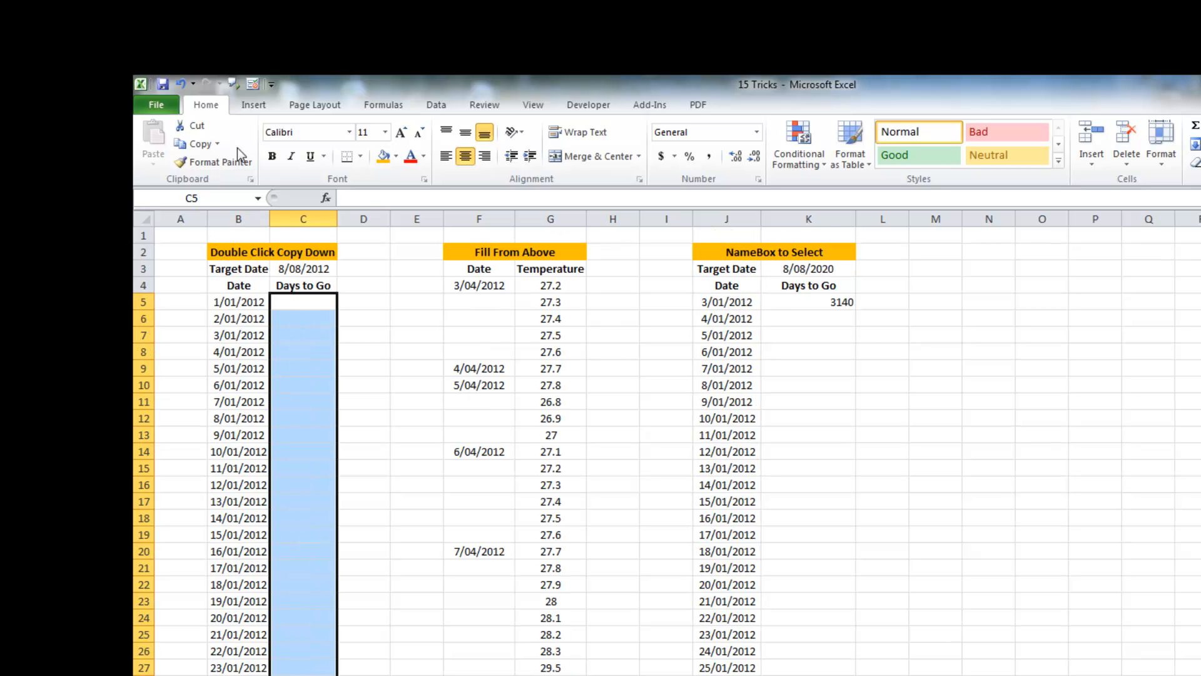
Step: Re-enter the formula =$C$3-B5 in C5 with C3 as an absolute reference
{"action": "left_click", "coordinate": [303, 302]}
{"action": "type", "text": "="}
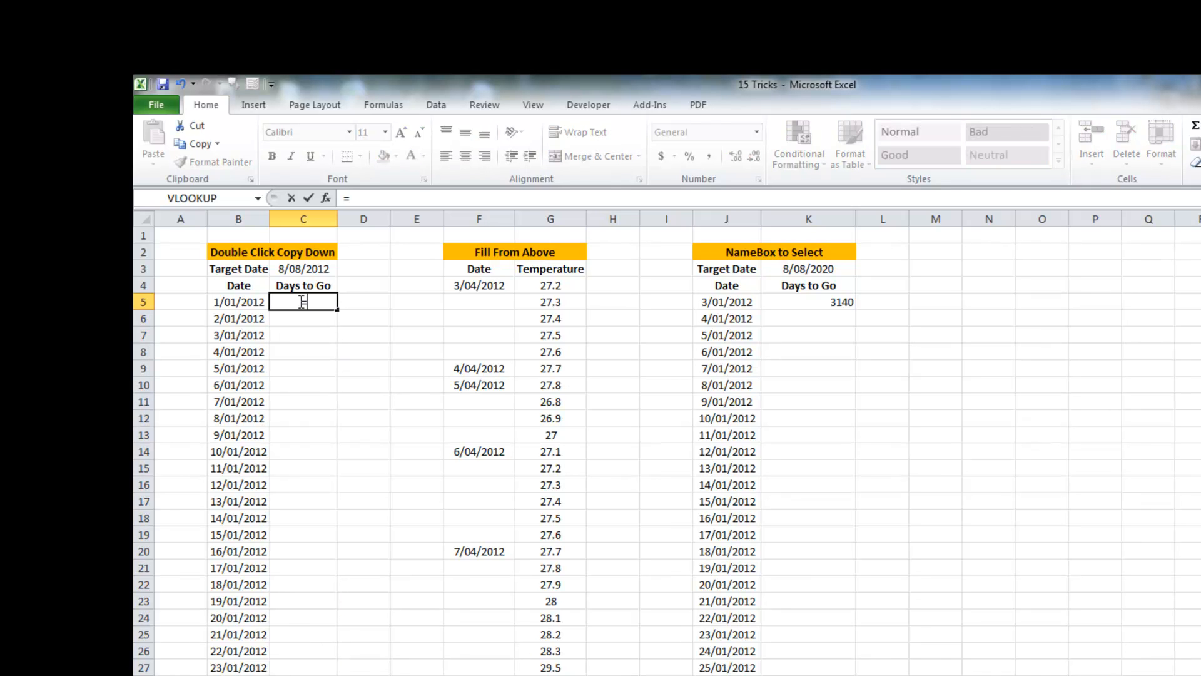
{"action": "left_click", "coordinate": [302, 268]}
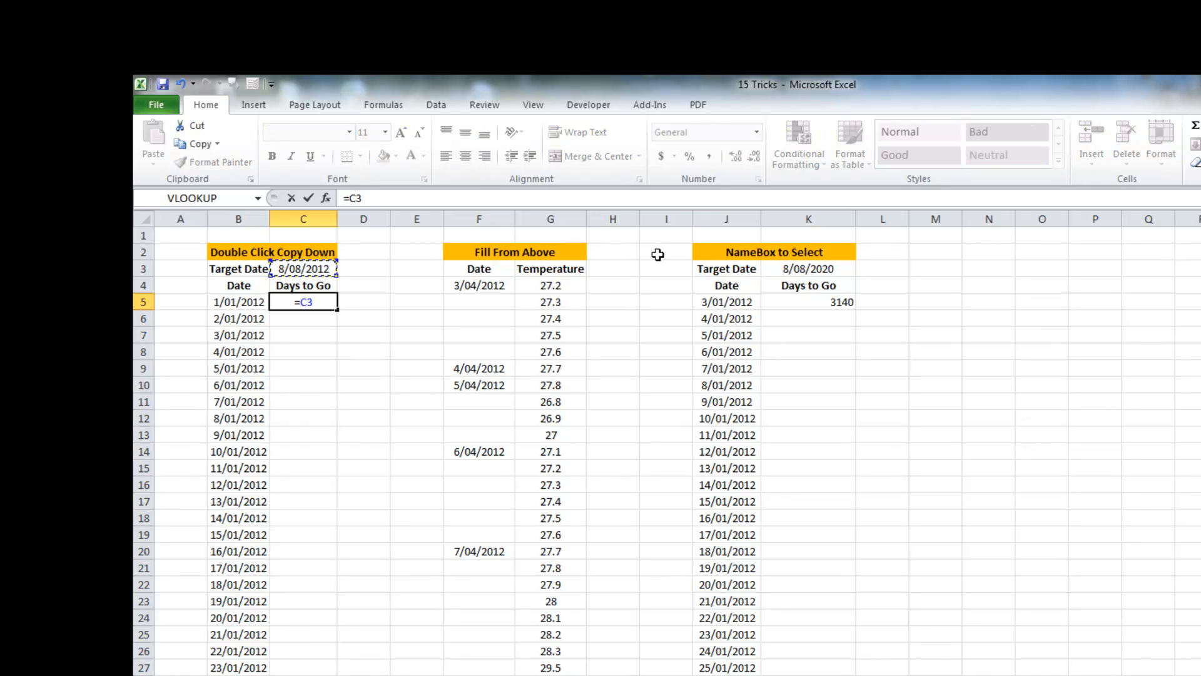
{"action": "key", "text": "F4"}
{"action": "type", "text": "-"}
{"action": "left_click", "coordinate": [231, 301]}
{"action": "key", "text": "Return"}
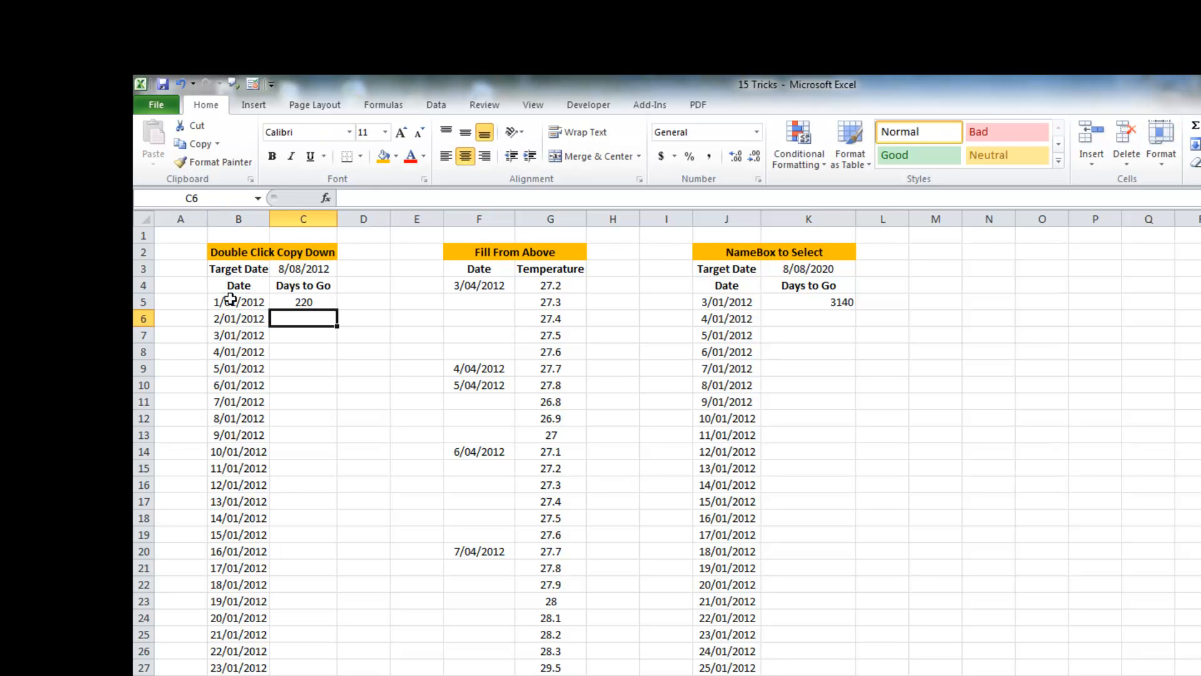
Step: Copy the C5 formula down column C with the fill handle and inspect the blank row 56
{"action": "left_click", "coordinate": [306, 302]}
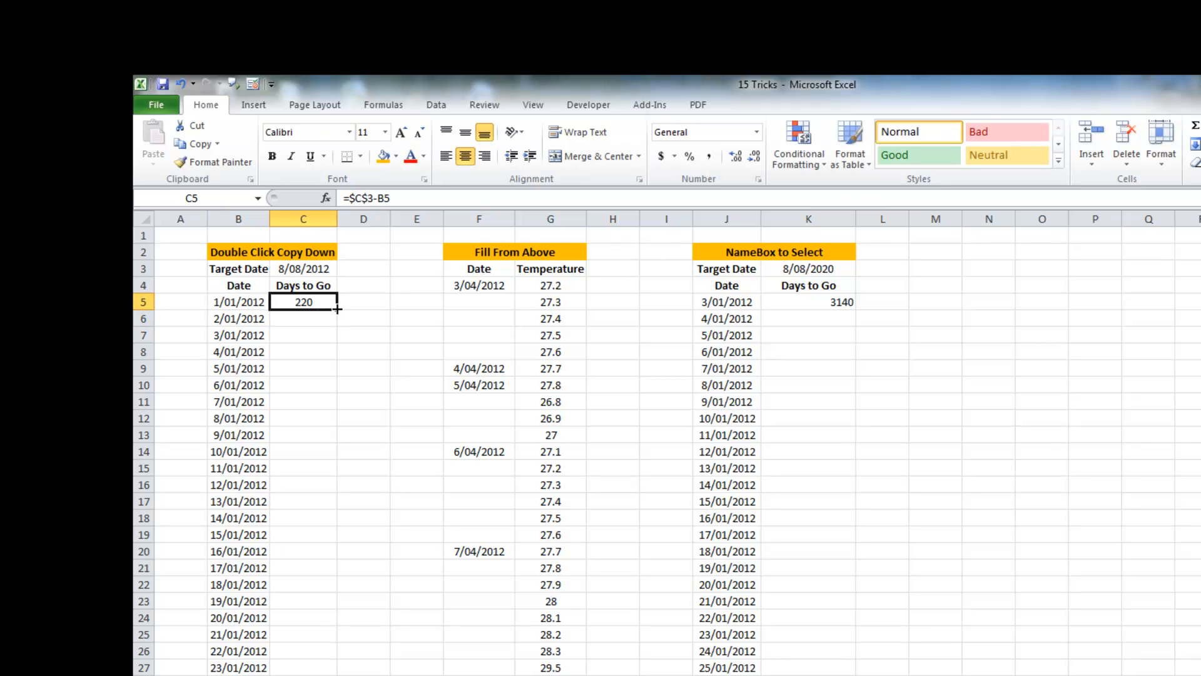
{"action": "double_click", "coordinate": [338, 308]}
{"action": "scroll", "coordinate": [340, 419], "scroll_direction": "down", "scroll_amount": 12}
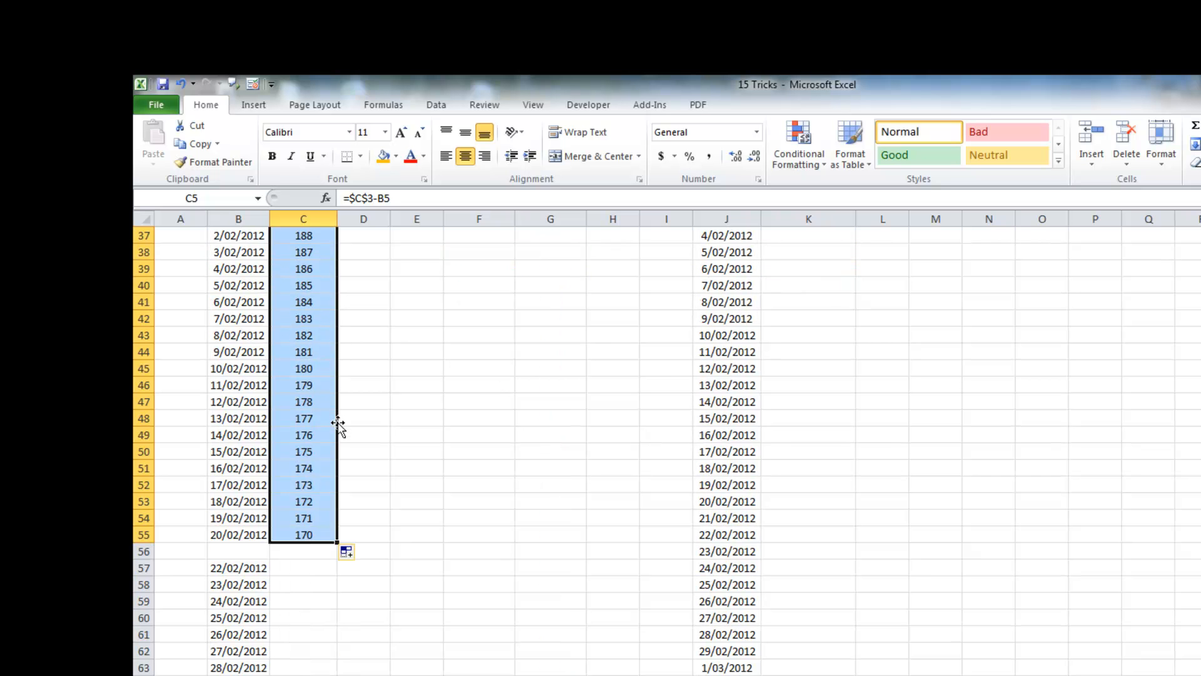
{"action": "left_click", "coordinate": [233, 550]}
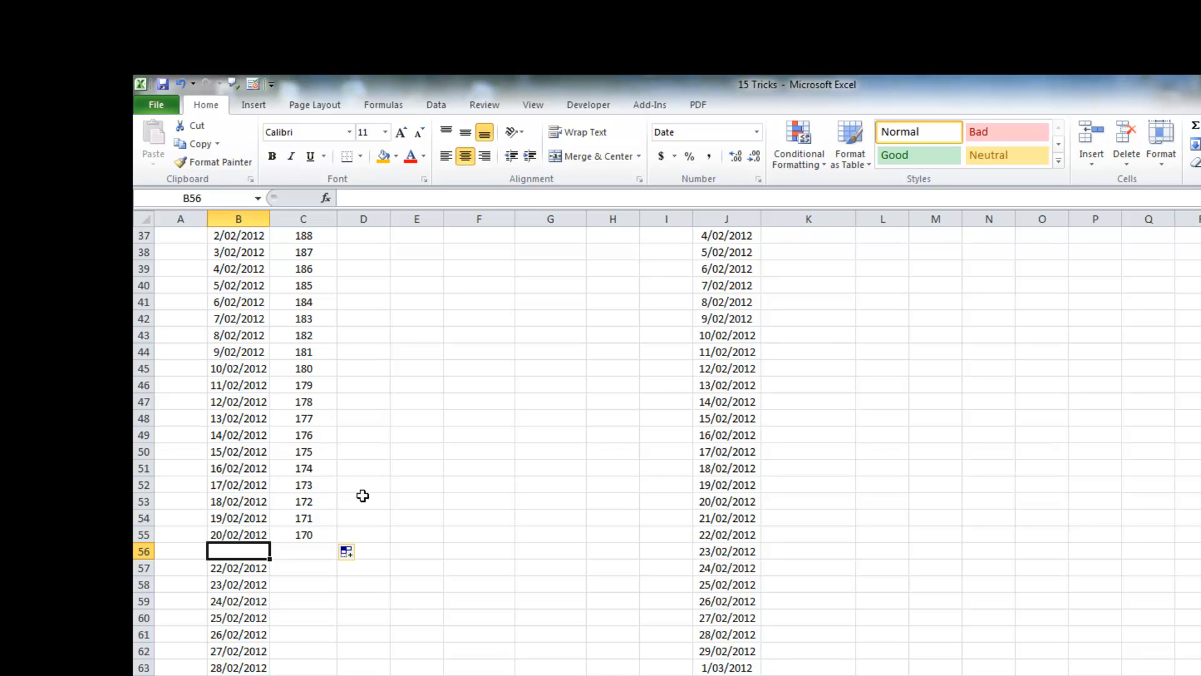
{"action": "scroll", "coordinate": [438, 466], "scroll_direction": "up", "scroll_amount": 7}
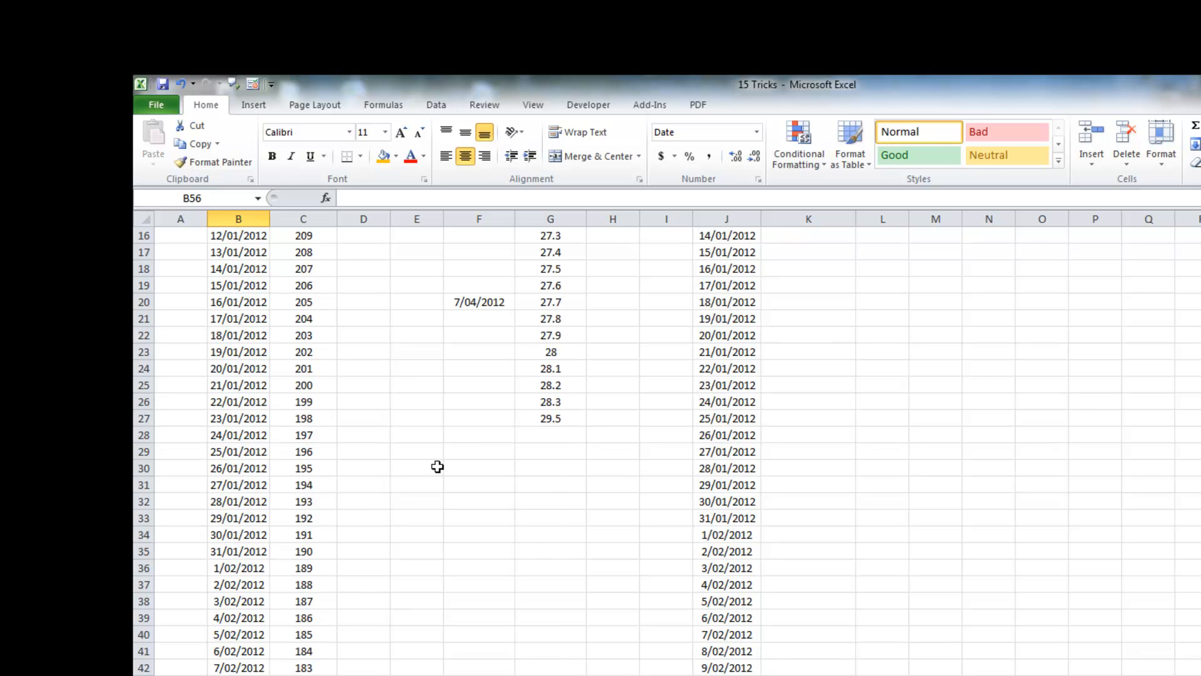
{"action": "scroll", "coordinate": [437, 467], "scroll_direction": "up", "scroll_amount": 5}
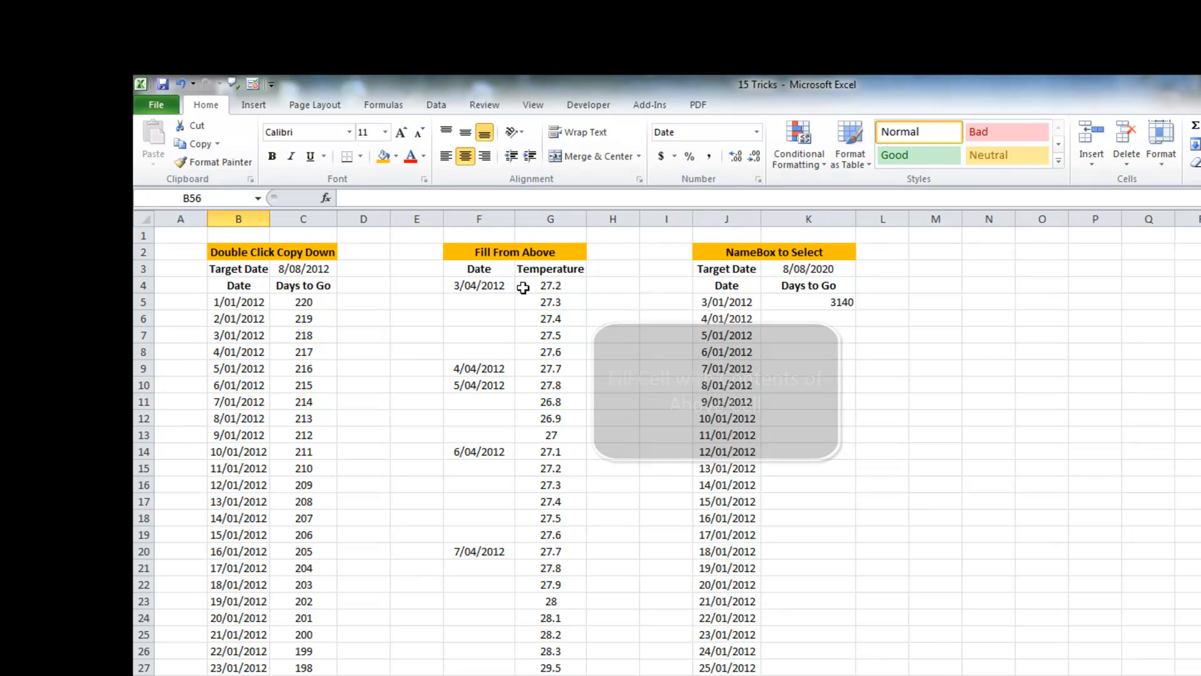
Step: Select the blank cells within the Fill From Above range F4:G27 using Go To Special with Blanks
{"action": "left_click_drag", "start_coordinate": [482, 288], "coordinate": [525, 352]}
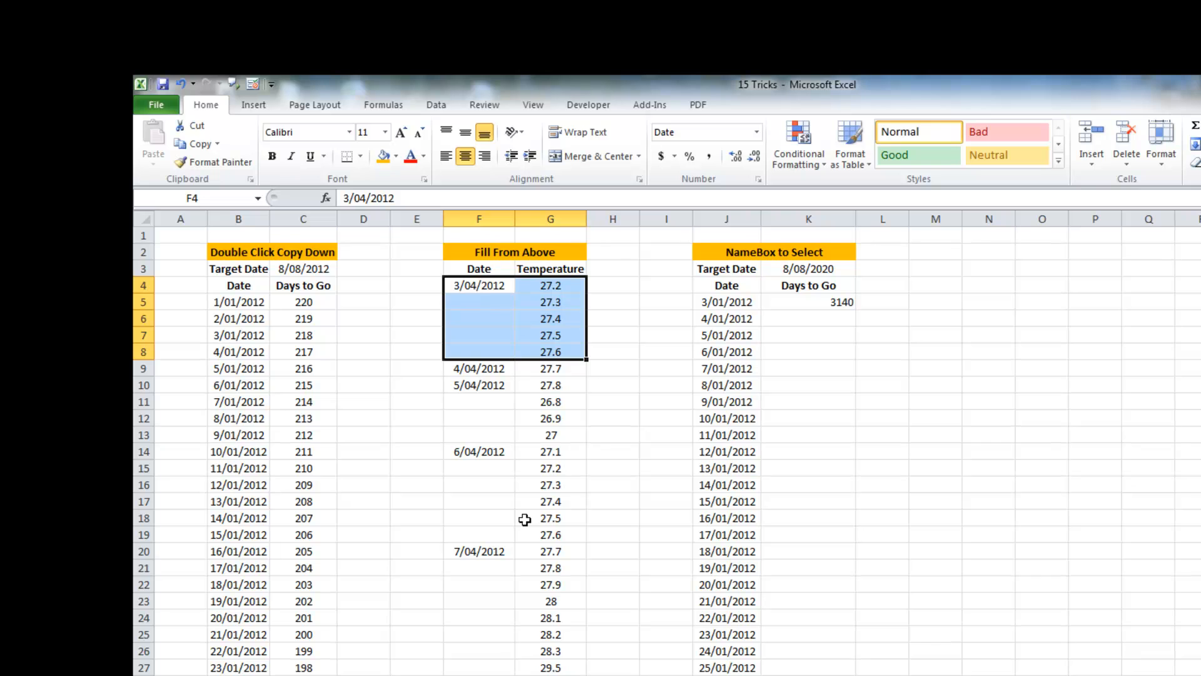
{"action": "left_click", "coordinate": [498, 303]}
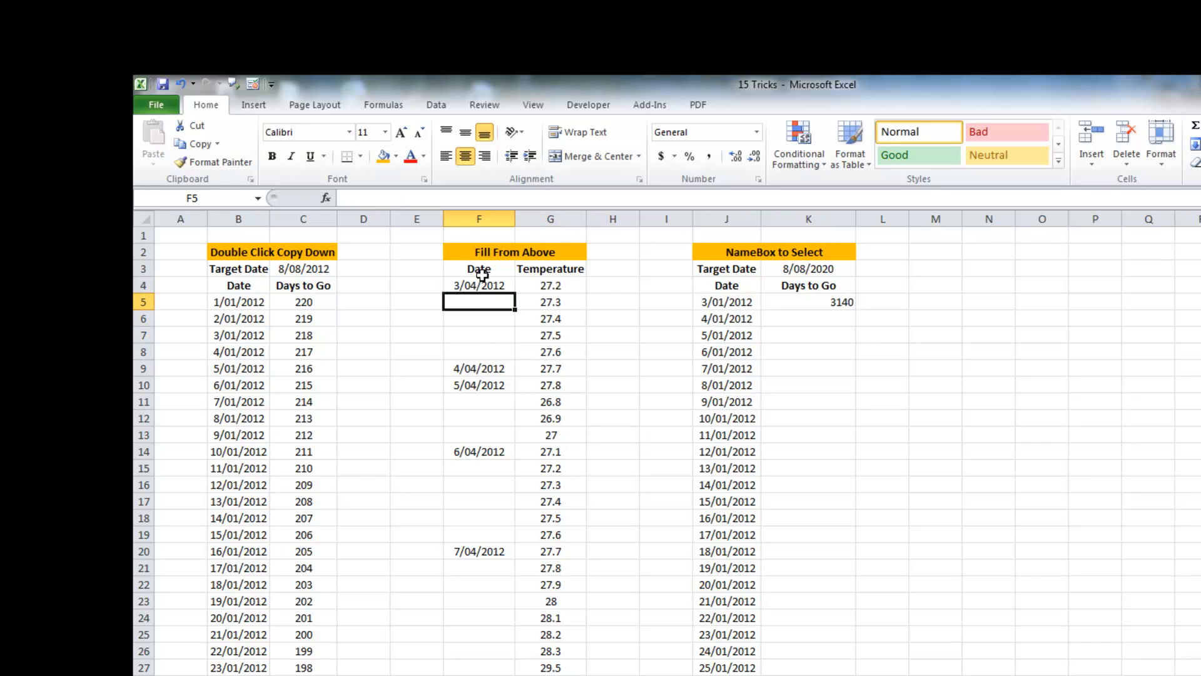
{"action": "left_click_drag", "start_coordinate": [478, 283], "coordinate": [531, 664]}
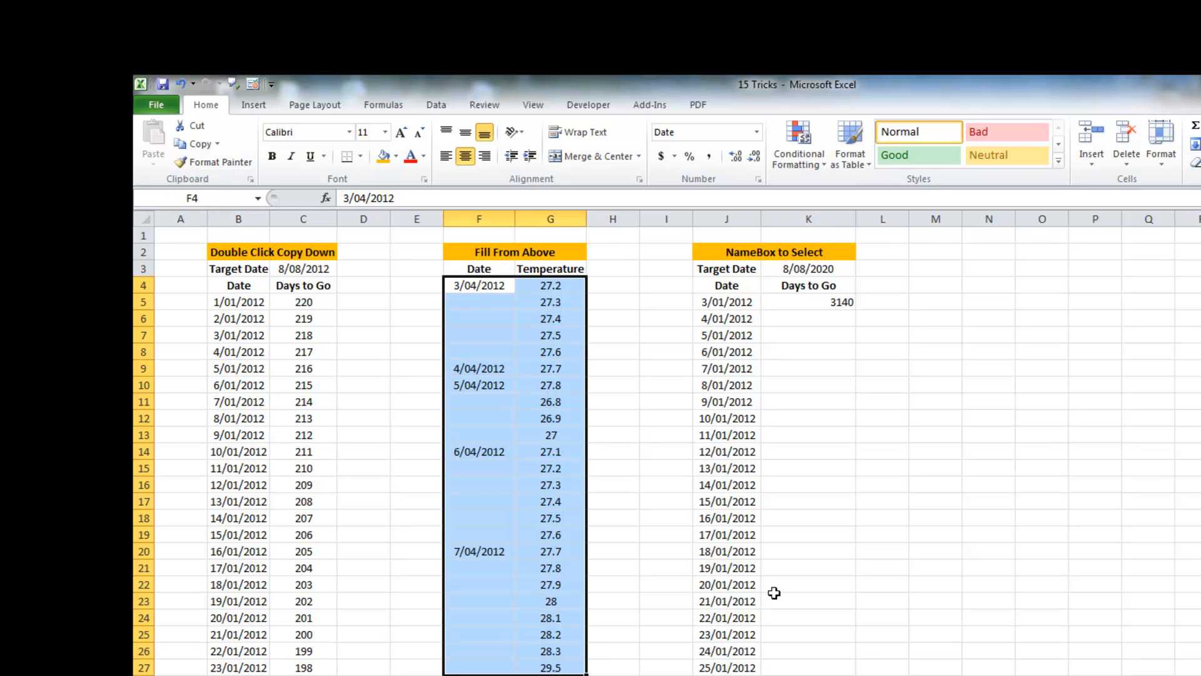
{"action": "key", "text": "F5"}
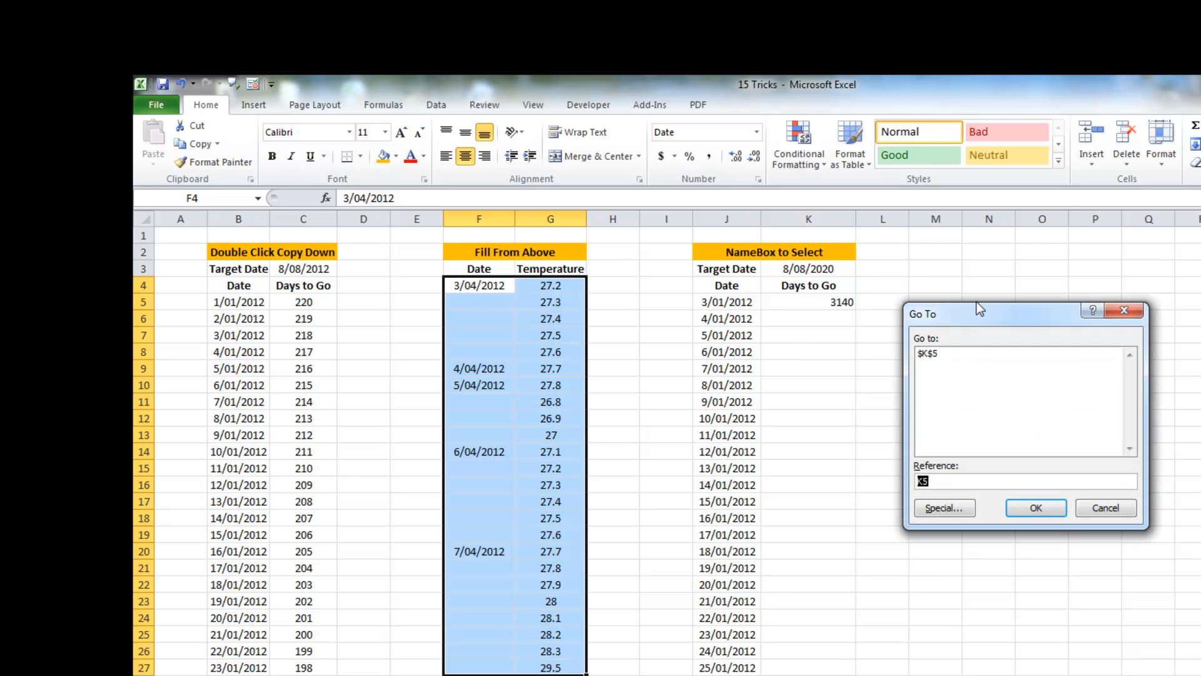
{"action": "left_click_drag", "start_coordinate": [974, 312], "coordinate": [712, 290]}
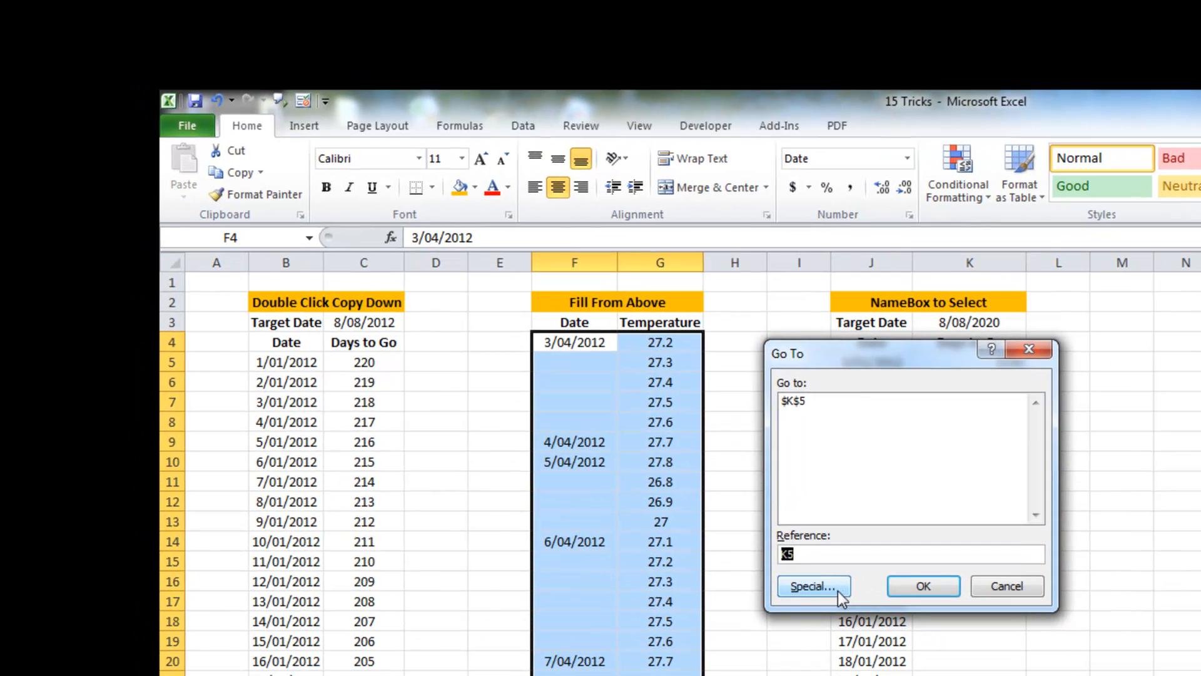
{"action": "left_click", "coordinate": [832, 590]}
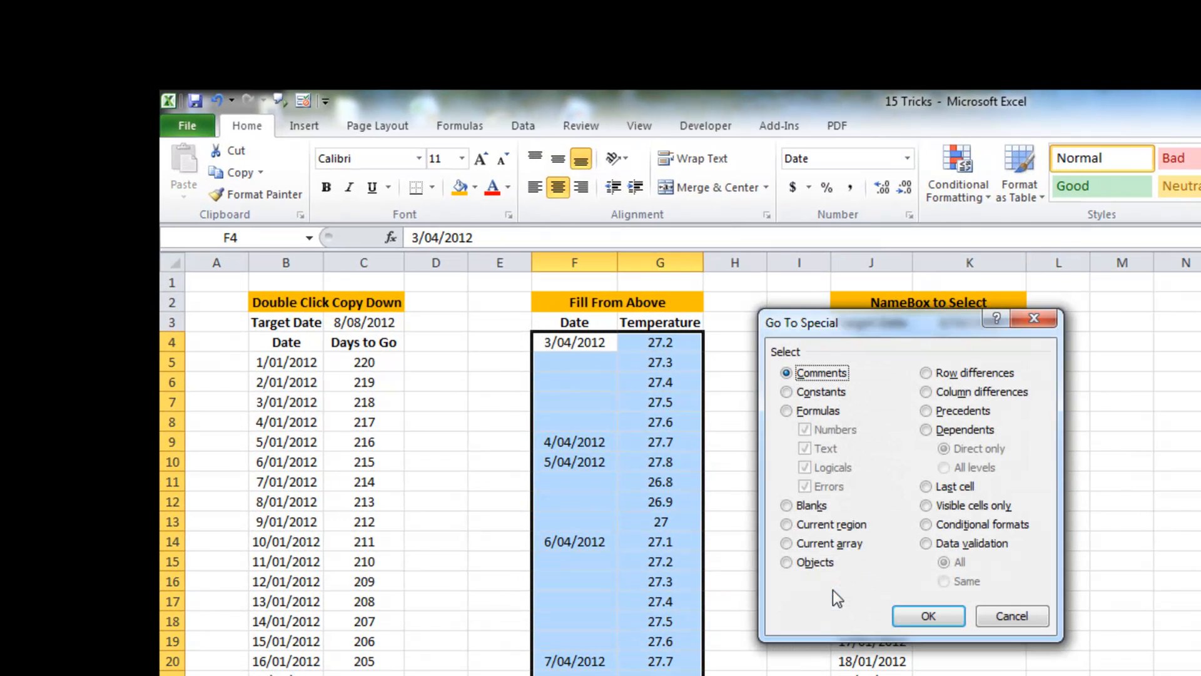
{"action": "left_click", "coordinate": [791, 506]}
{"action": "left_click", "coordinate": [925, 615]}
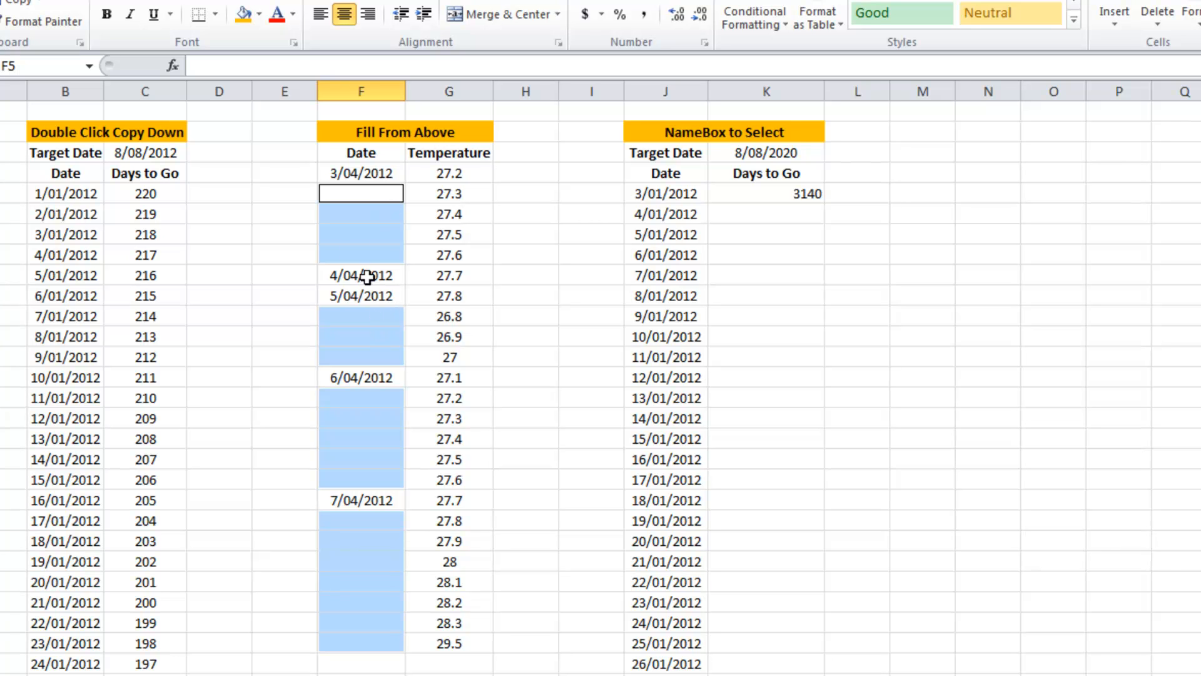
Step: Fill every selected blank at once with the formula =F4 so each takes the date above
{"action": "left_click", "coordinate": [226, 63]}
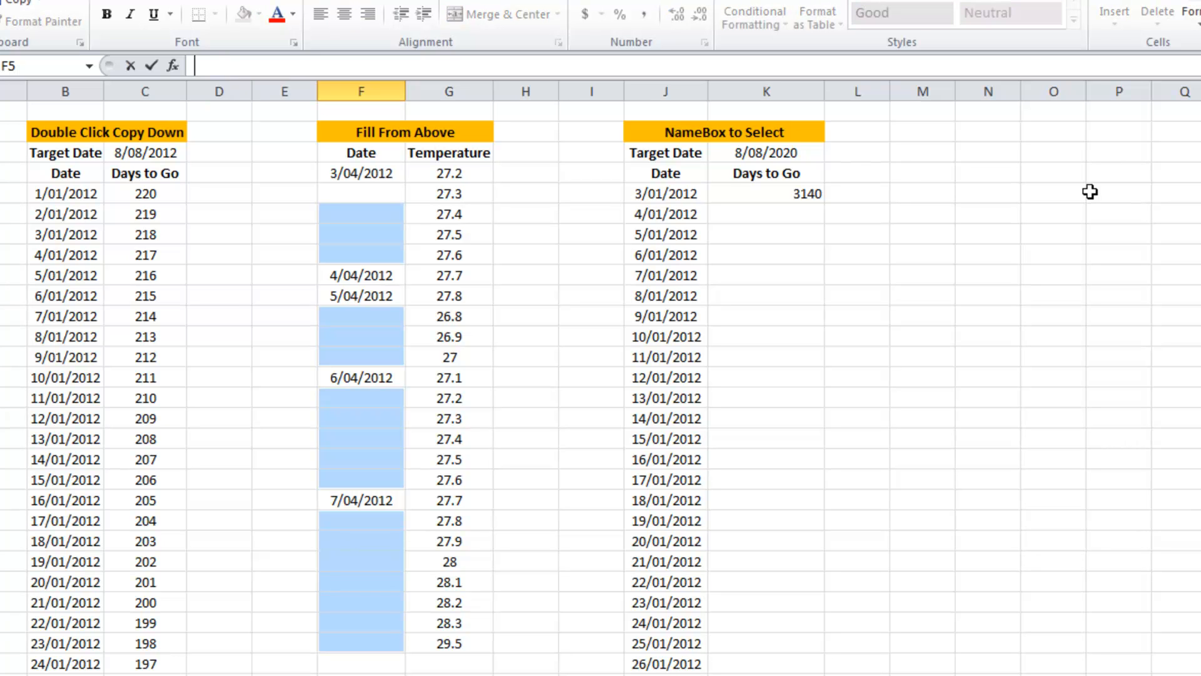
{"action": "type", "text": "="}
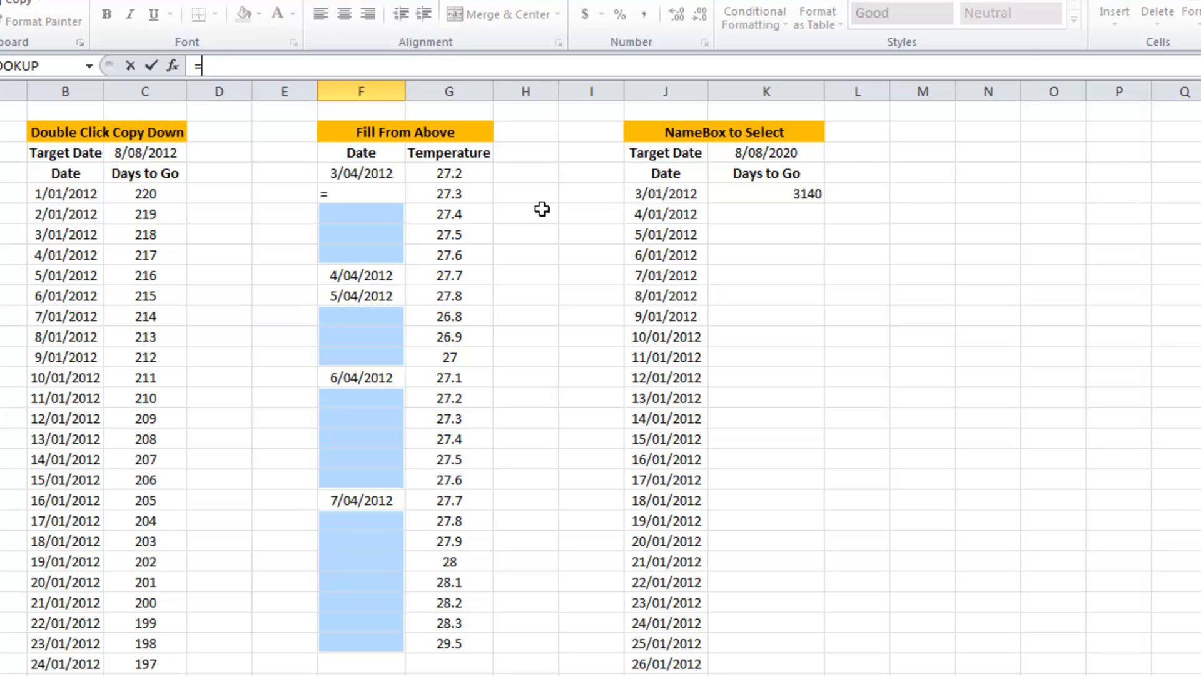
{"action": "left_click", "coordinate": [384, 174]}
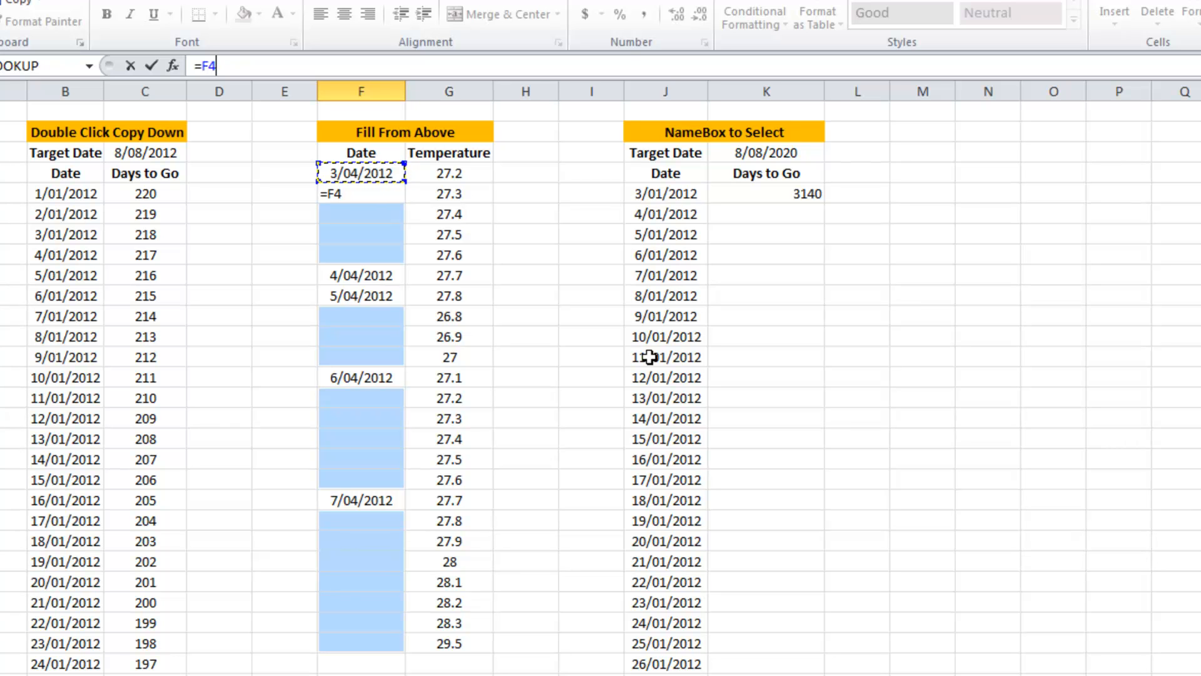
{"action": "key", "text": "ctrl+Return"}
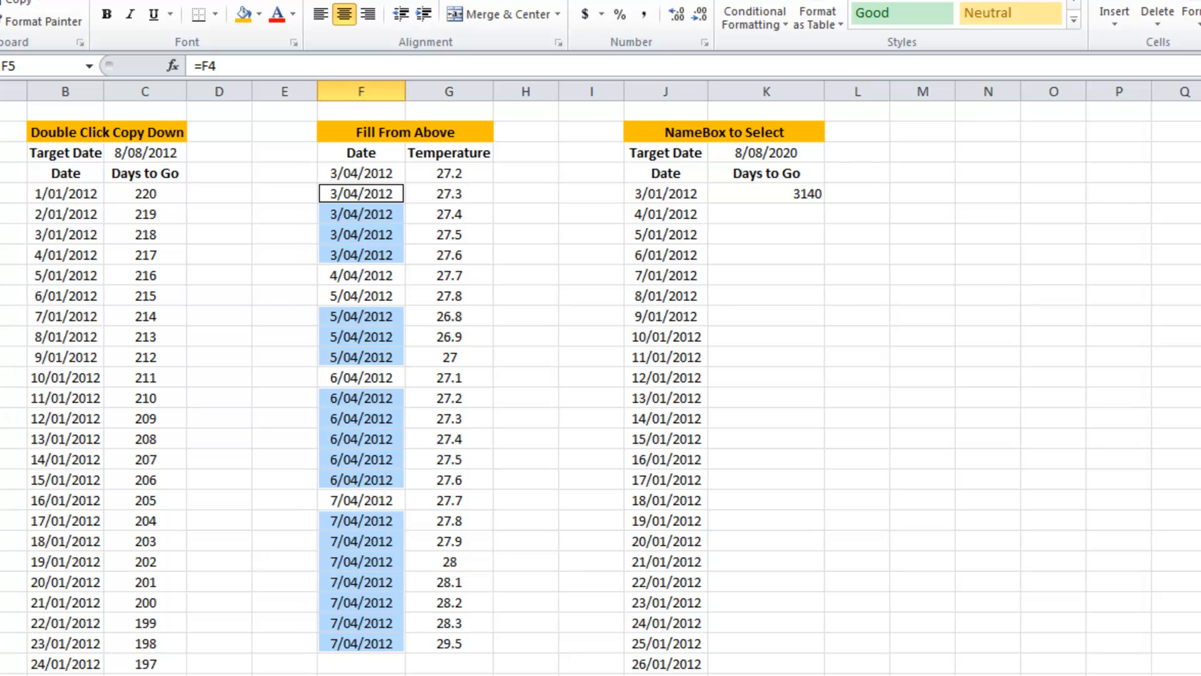
Step: Copy F4:F27 and paste it over itself as values with Paste Special, then undo that paste
{"action": "left_click", "coordinate": [389, 635]}
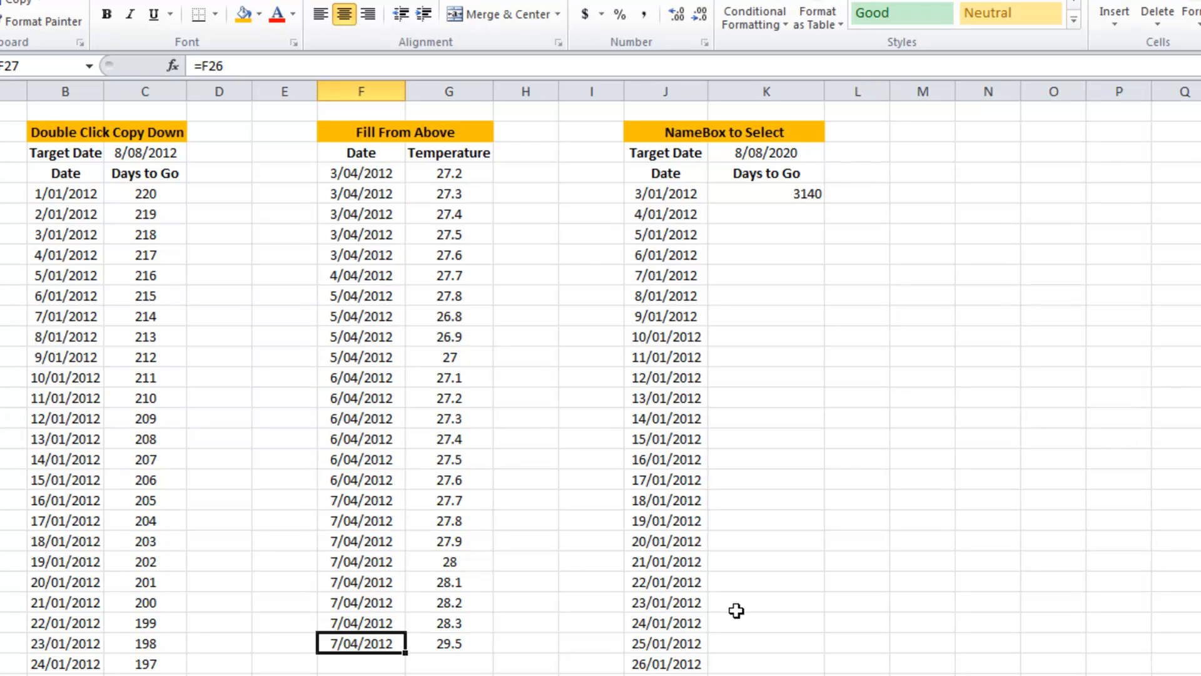
{"action": "left_click_drag", "start_coordinate": [374, 645], "coordinate": [379, 175]}
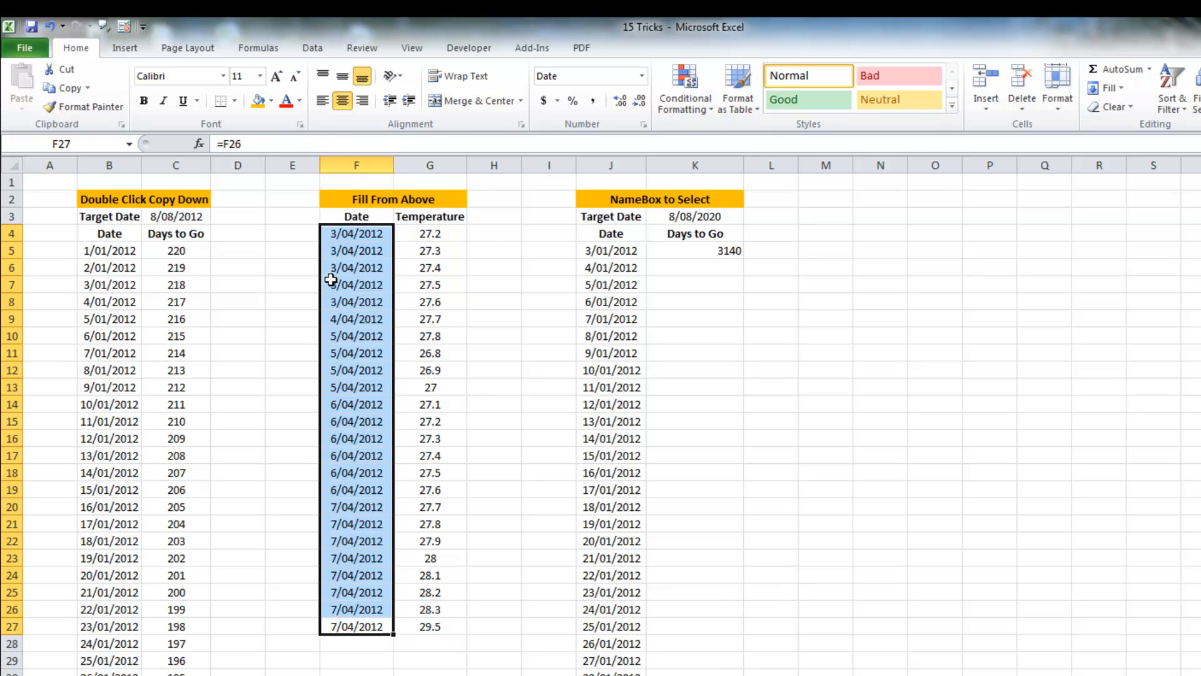
{"action": "key", "text": "ctrl+c"}
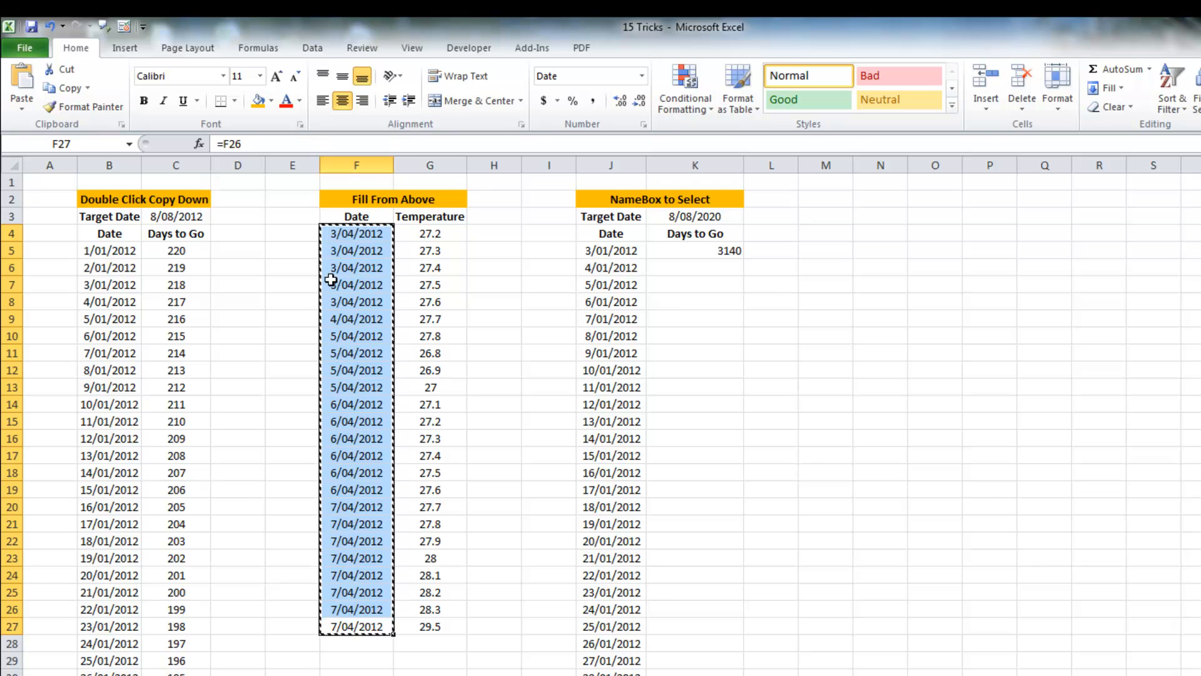
{"action": "left_click", "coordinate": [21, 110]}
{"action": "left_click", "coordinate": [64, 278]}
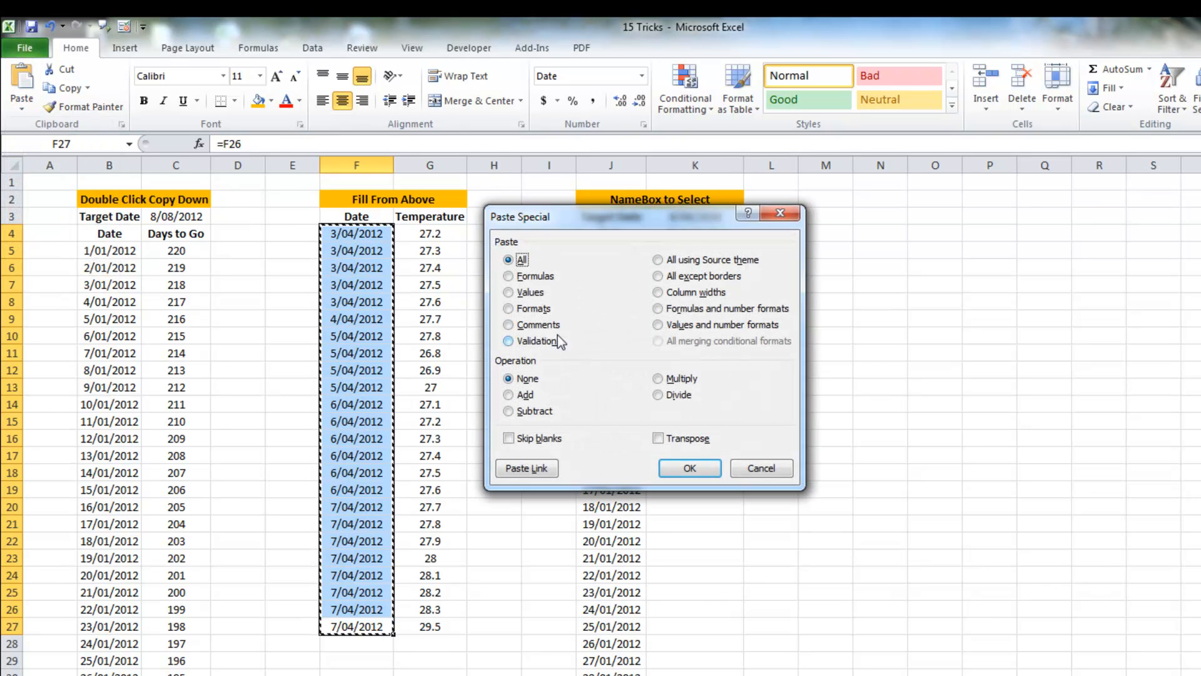
{"action": "left_click", "coordinate": [530, 292]}
{"action": "left_click", "coordinate": [681, 470]}
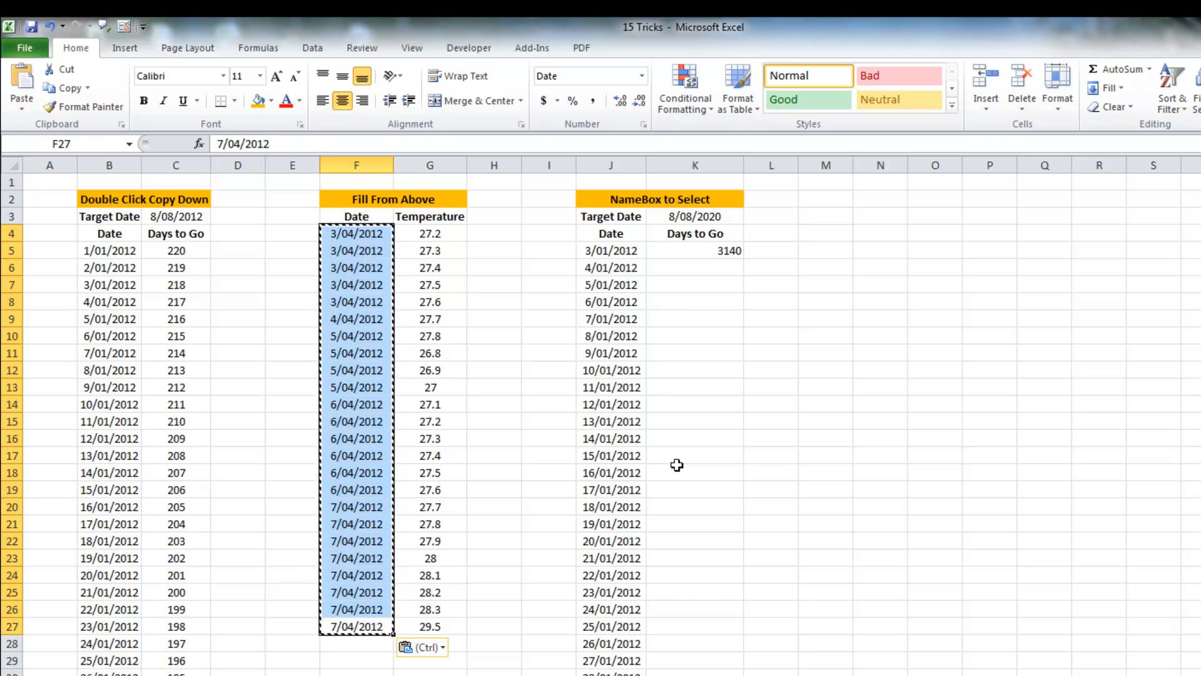
{"action": "left_click", "coordinate": [50, 27]}
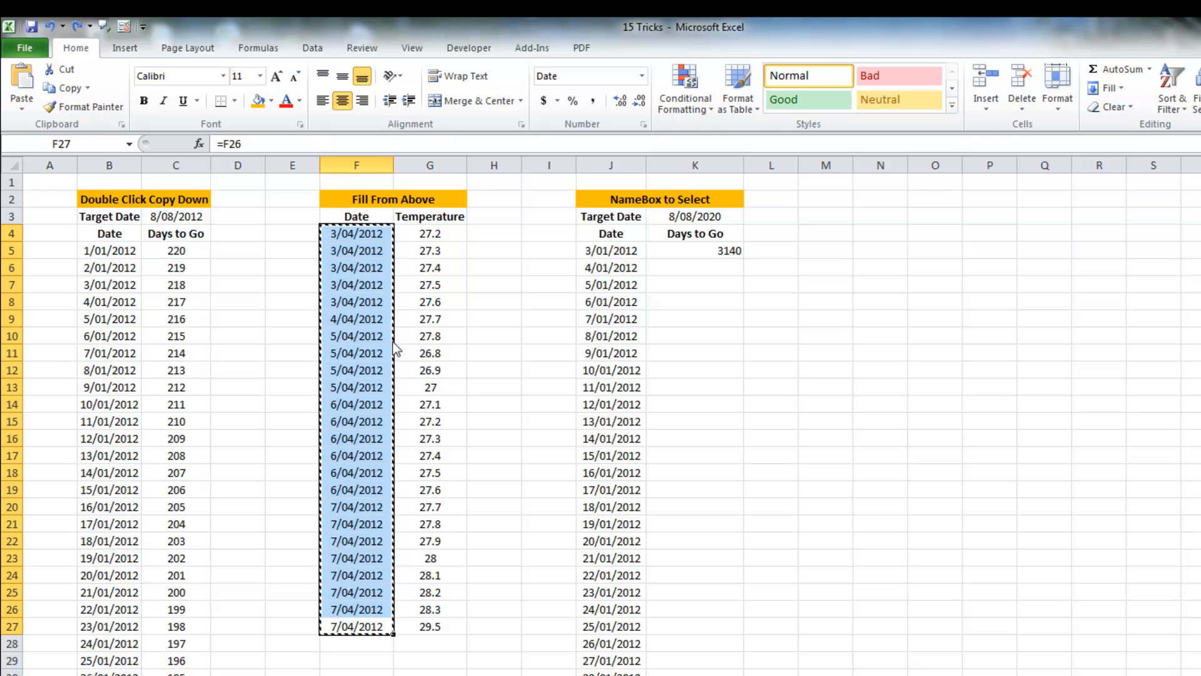
Step: Convert the F4:F27 date formulas to fixed values by dragging the range onto itself and copying here as values only
{"action": "mouse_move", "coordinate": [393, 342]}
{"action": "left_mouse_down"}
{"action": "mouse_move", "coordinate": [546, 339]}
{"action": "mouse_move", "coordinate": [388, 343]}
{"action": "left_mouse_up"}
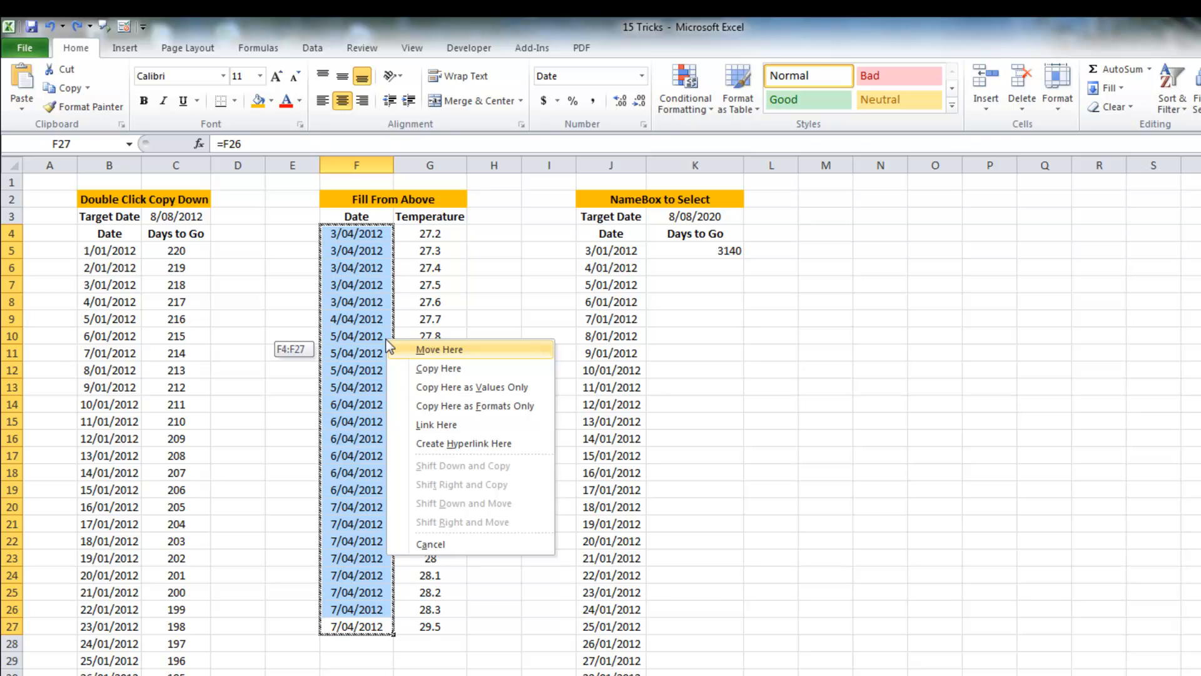
{"action": "left_click", "coordinate": [445, 384]}
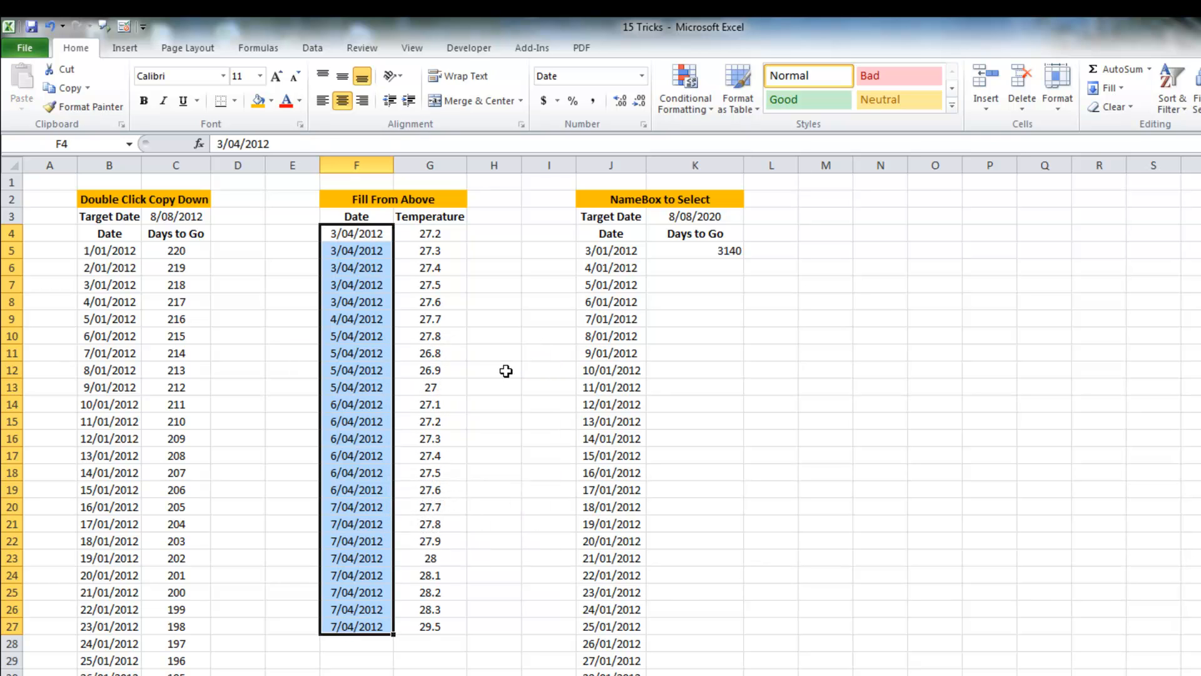
Step: Step through the filled Date cells in column F to check their contents
{"action": "left_click", "coordinate": [346, 436]}
{"action": "key", "text": "Down"}
{"action": "key", "text": "Down"}
{"action": "key", "text": "Down"}
{"action": "key", "text": "Down"}
{"action": "key", "text": "Down"}
{"action": "key", "text": "Down"}
{"action": "key", "text": "Down"}
{"action": "key", "text": "Down"}
{"action": "key", "text": "Down"}
{"action": "key", "text": "Down"}
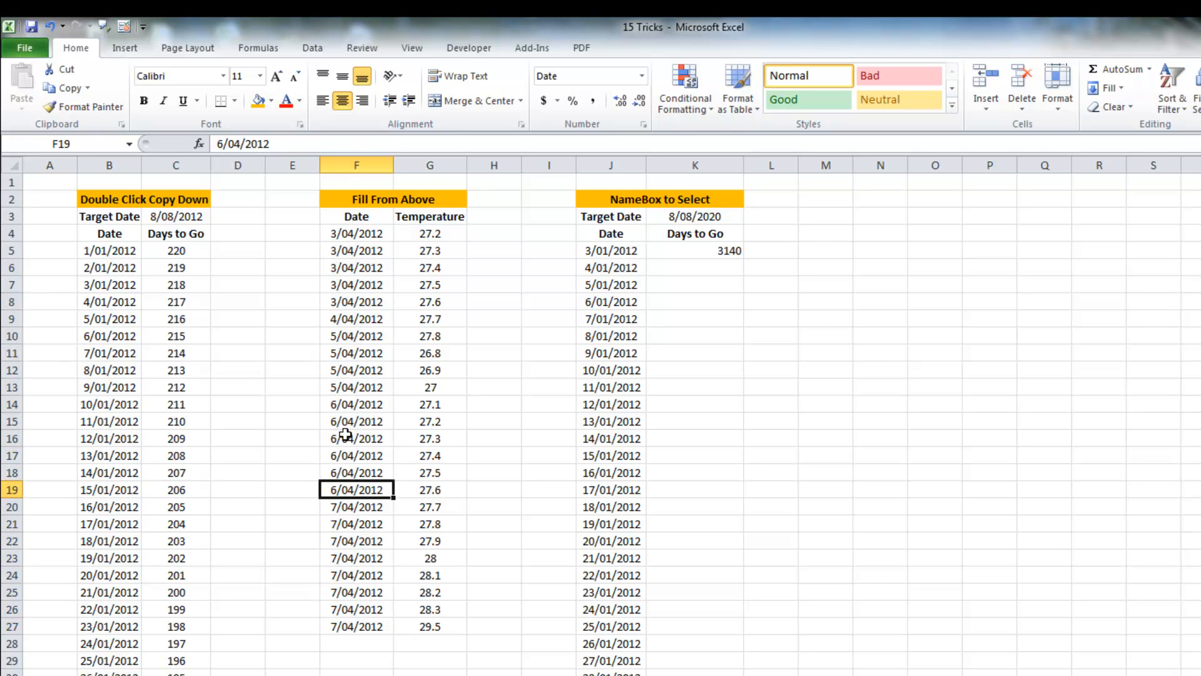
{"action": "key", "text": "Up"}
{"action": "key", "text": "Up"}
{"action": "key", "text": "Up"}
{"action": "key", "text": "Up"}
{"action": "key", "text": "Up"}
{"action": "key", "text": "Up"}
{"action": "key", "text": "Up"}
{"action": "key", "text": "Up"}
{"action": "key", "text": "Up"}
{"action": "key", "text": "Up"}
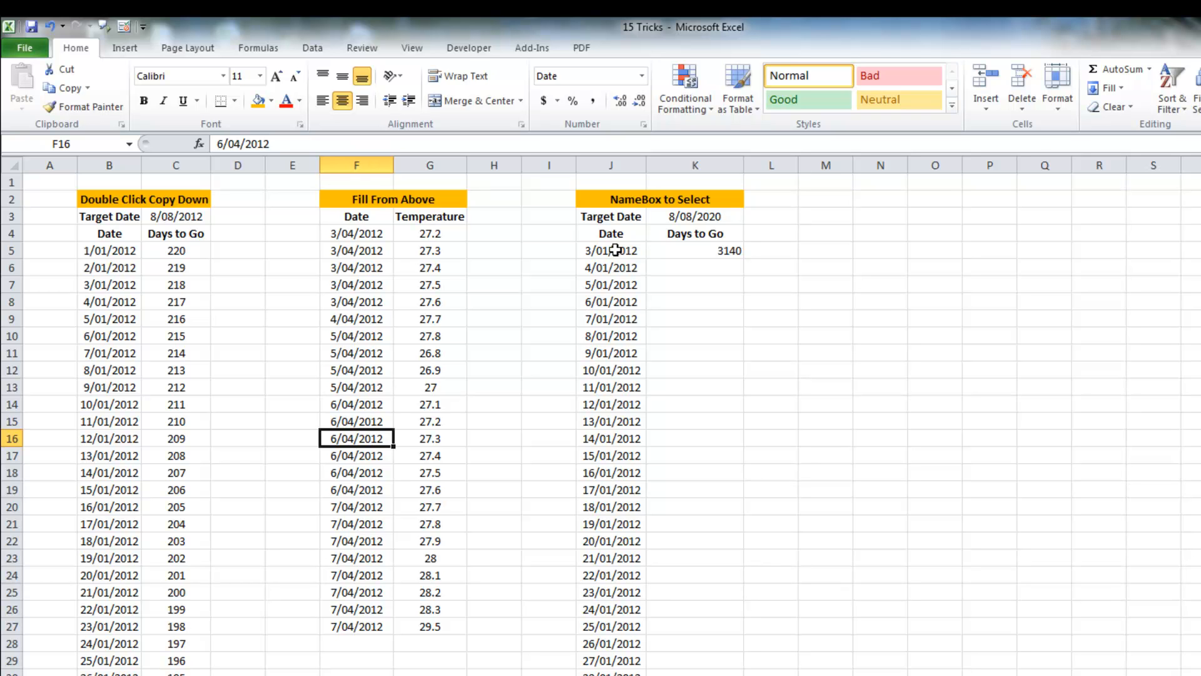
Step: Jump to the last date at the bottom of column J and back to the top of the list
{"action": "scroll", "coordinate": [616, 250], "scroll_direction": "down", "scroll_amount": 18}
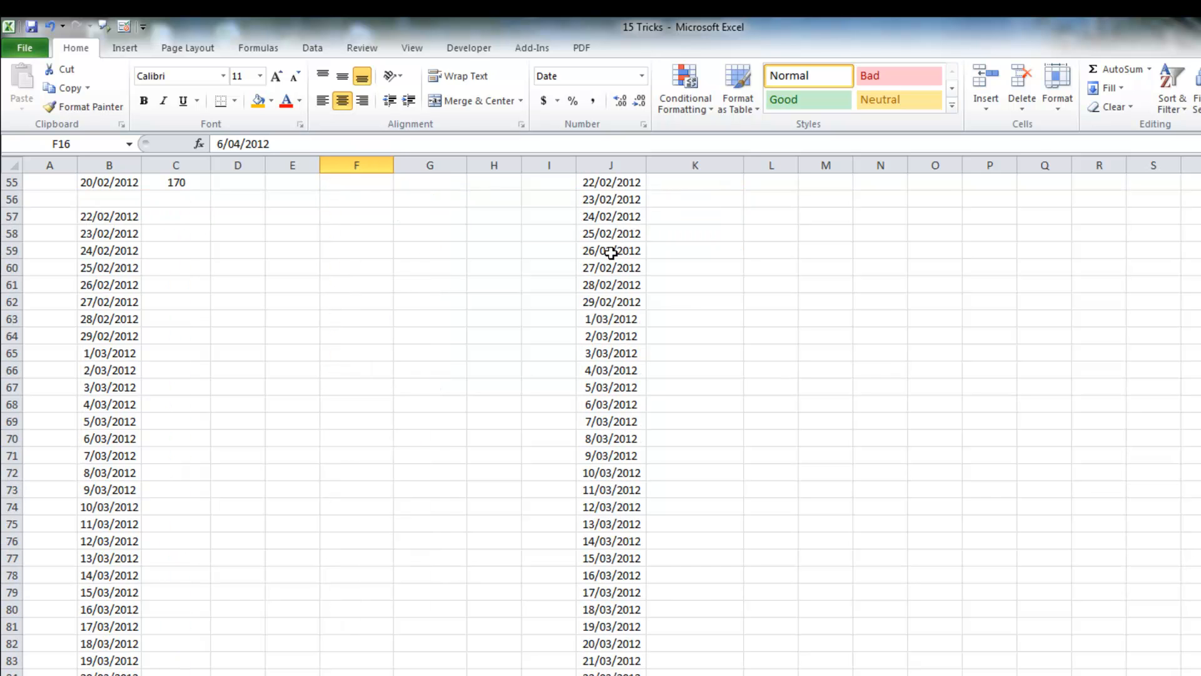
{"action": "left_click", "coordinate": [611, 252]}
{"action": "key", "text": "ctrl+Down"}
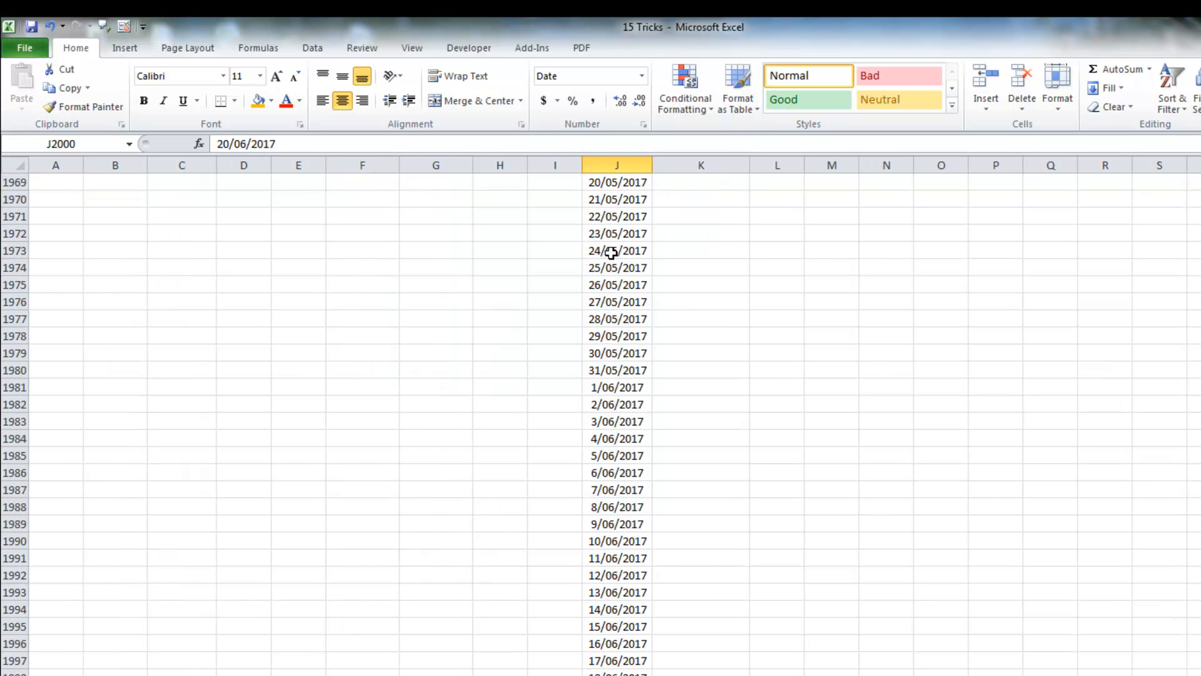
{"action": "scroll", "coordinate": [643, 587], "scroll_direction": "down", "scroll_amount": 3}
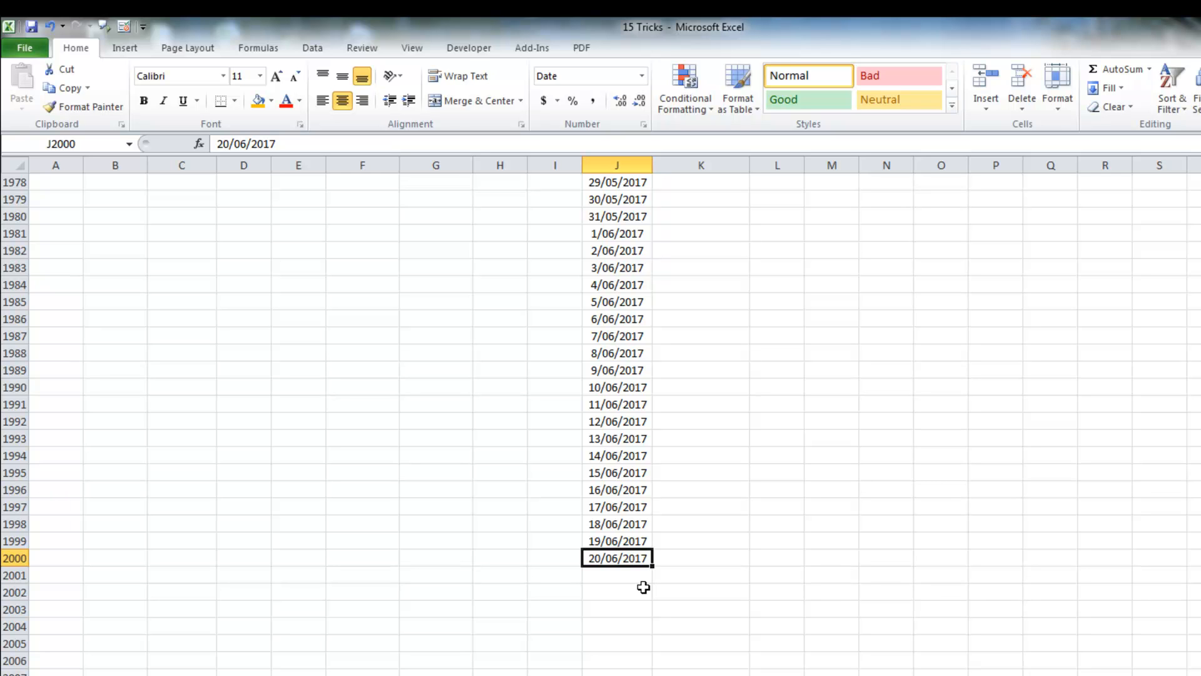
{"action": "key", "text": "ctrl+Up"}
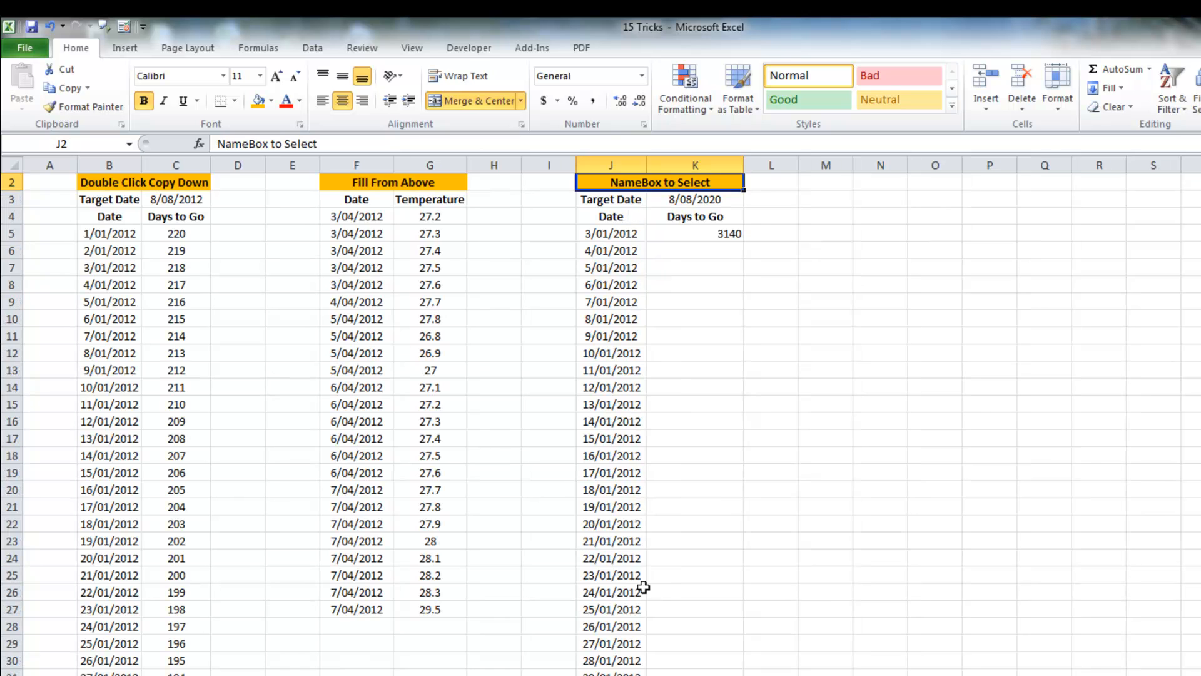
Step: Copy the K5 Days to Go formula and paste it into K6:K2000, selected by entering K2000 in the Name Box
{"action": "left_click", "coordinate": [711, 230]}
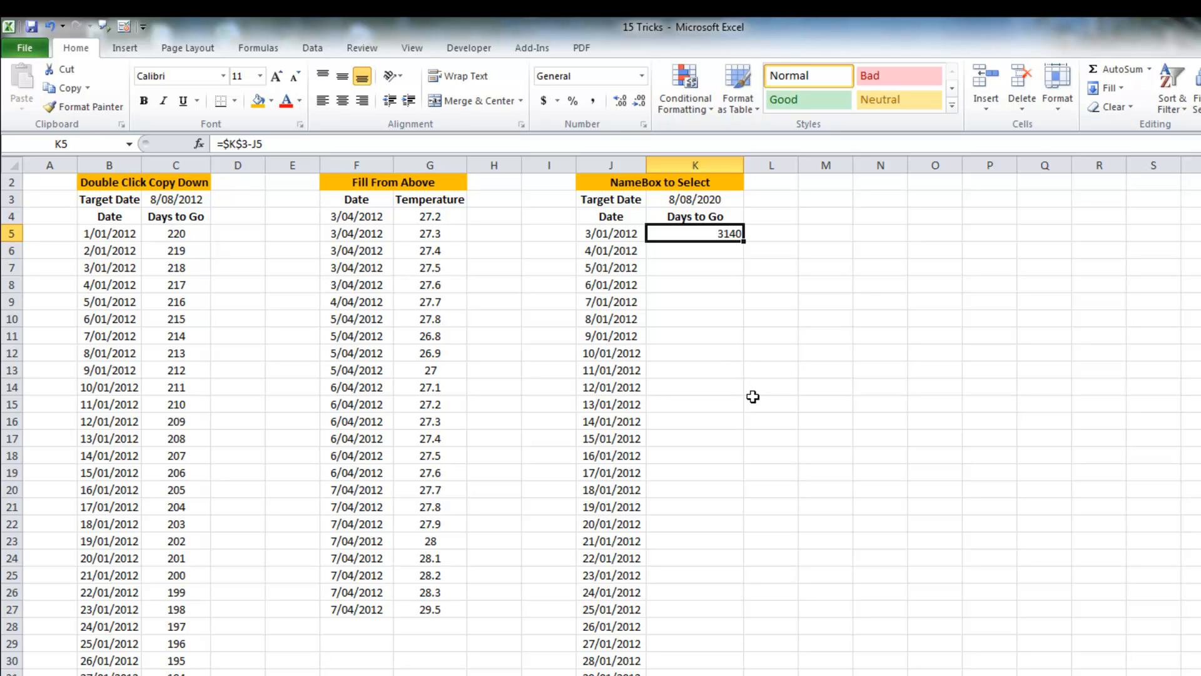
{"action": "key", "text": "ctrl+c"}
{"action": "key", "text": "Down"}
{"action": "key", "text": "Escape"}
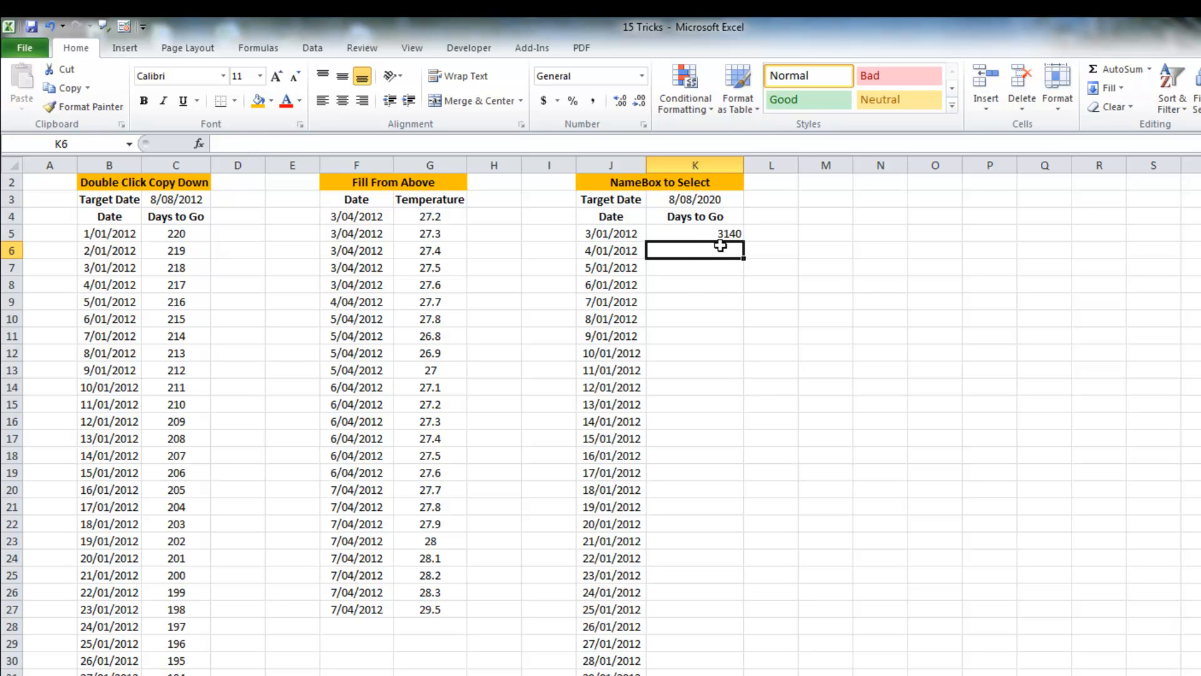
{"action": "left_click", "coordinate": [716, 233]}
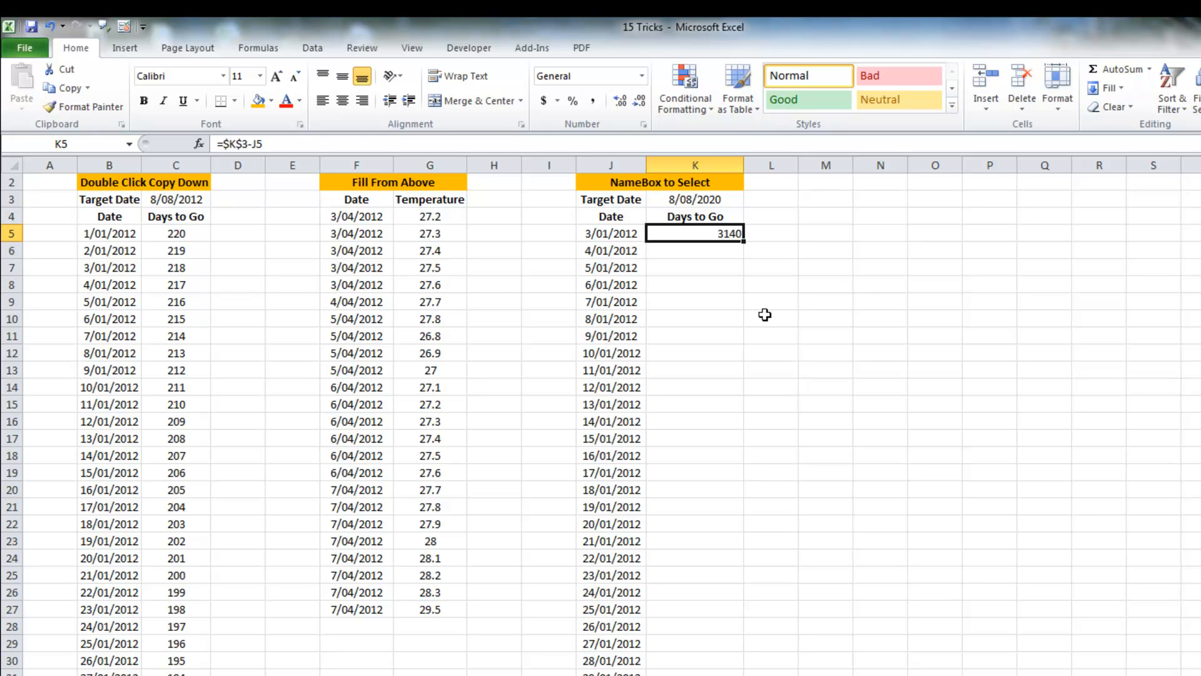
{"action": "key", "text": "ctrl+c"}
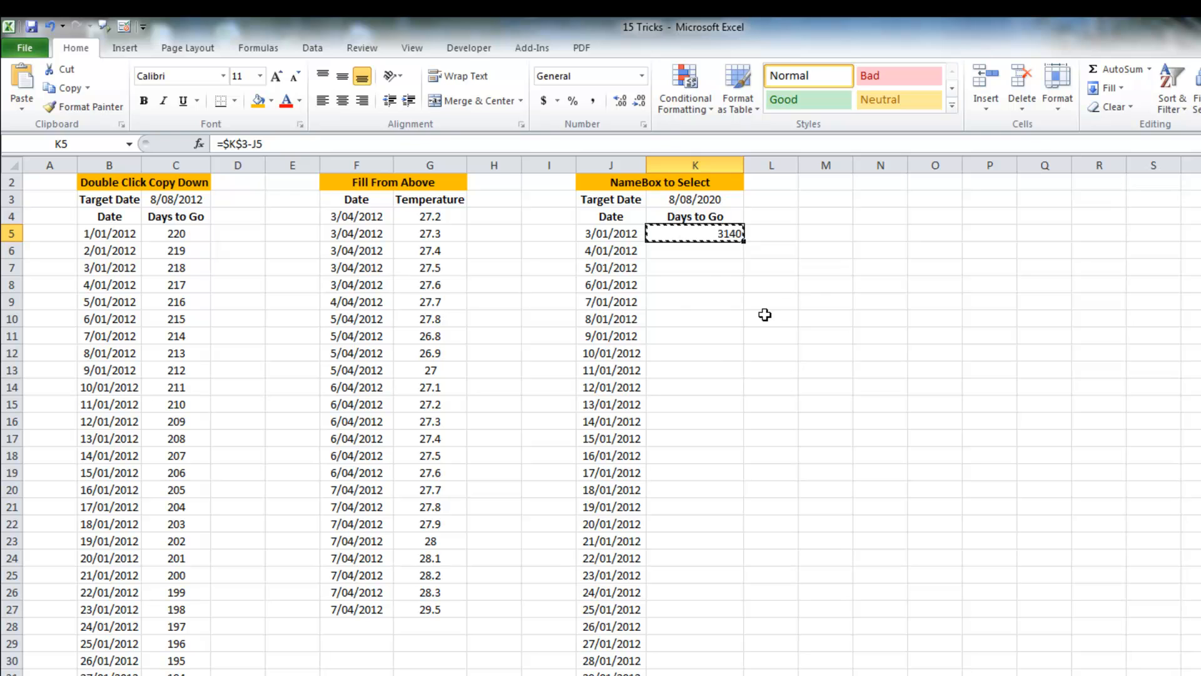
{"action": "left_click", "coordinate": [715, 253]}
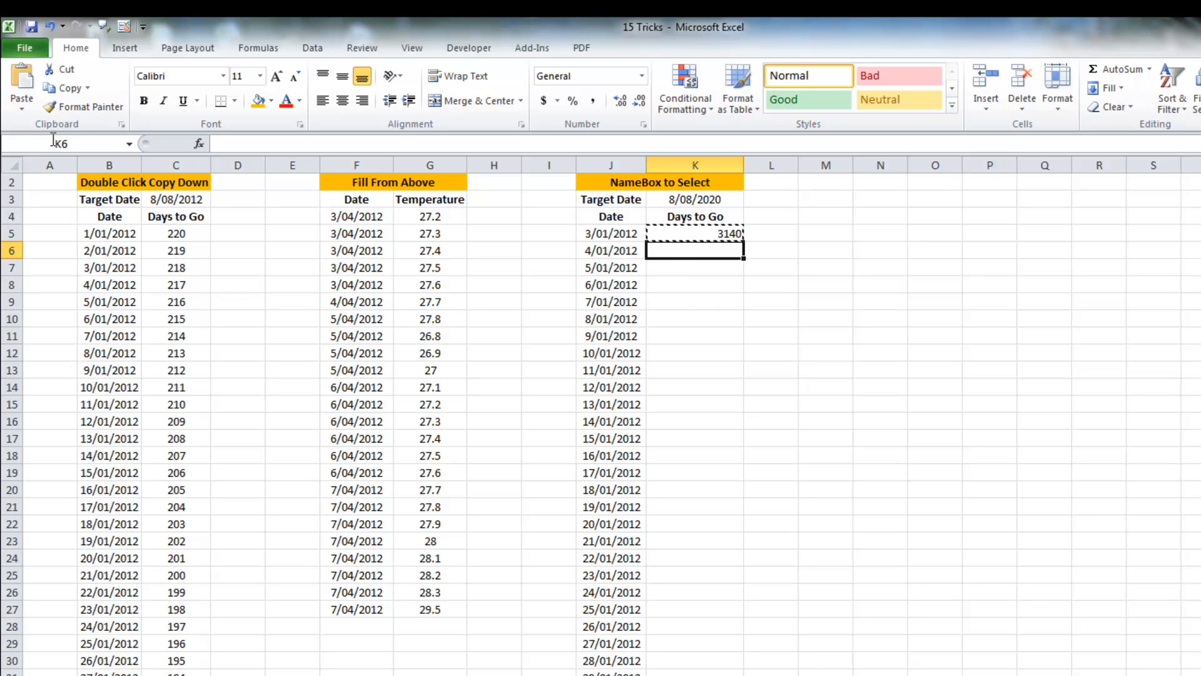
{"action": "left_click", "coordinate": [92, 143]}
{"action": "type", "text": "k2000"}
{"action": "key", "text": "shift+Return"}
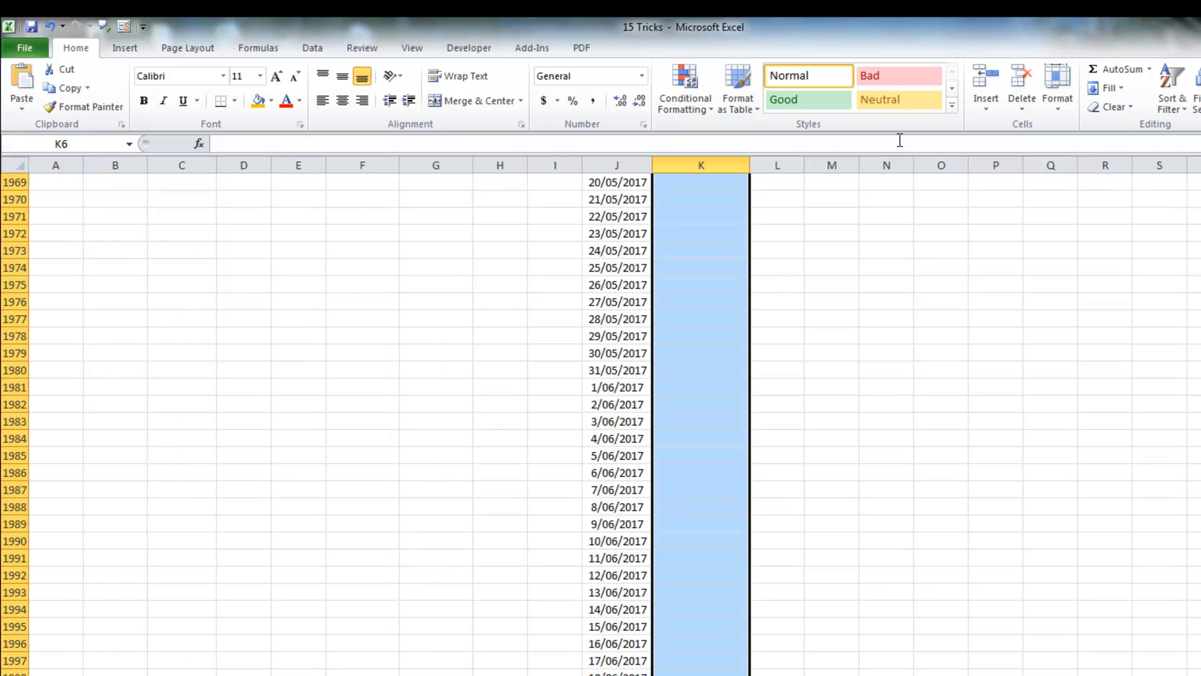
{"action": "scroll", "coordinate": [600, 425], "scroll_direction": "up", "scroll_amount": 20}
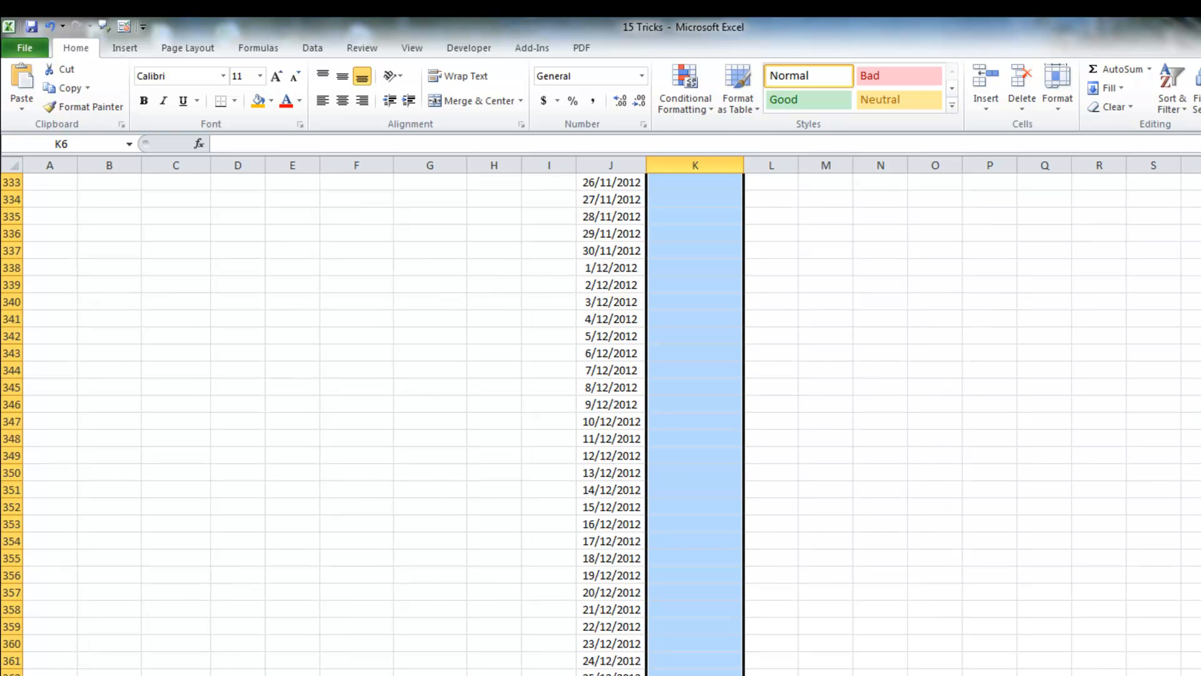
{"action": "scroll", "coordinate": [600, 424], "scroll_direction": "up", "scroll_amount": 20}
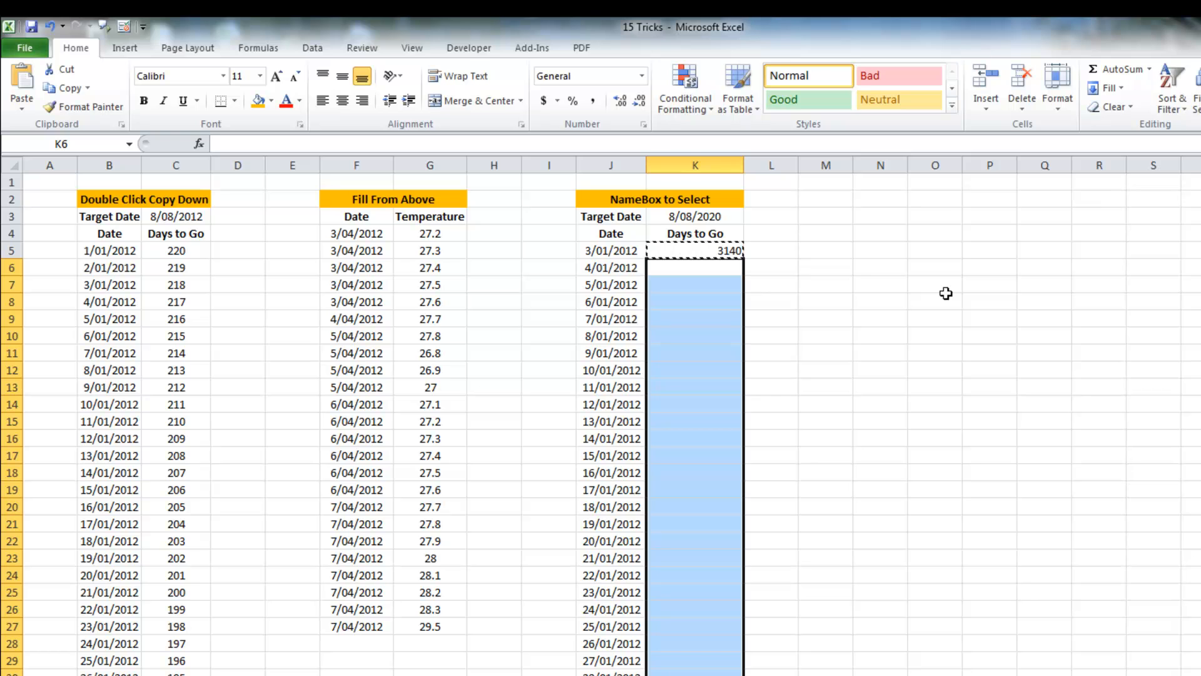
{"action": "key", "text": "ctrl+v"}
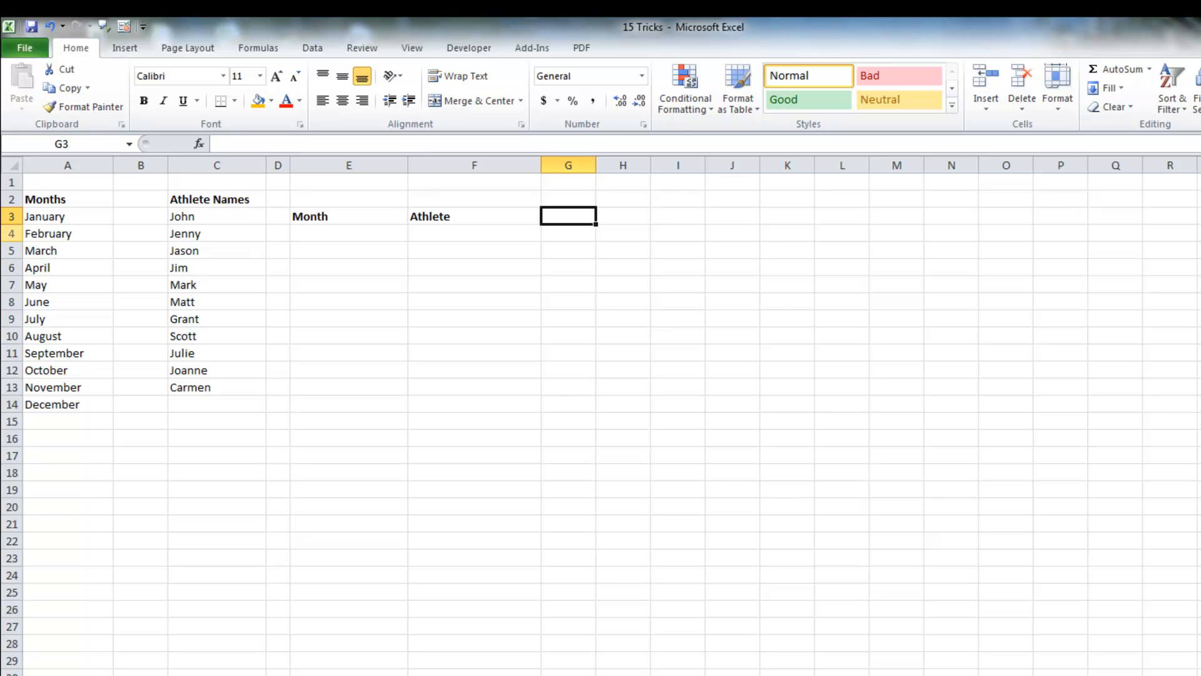
Step: Narrow column B on the Months and Athlete Names sheet
{"action": "left_click_drag", "start_coordinate": [168, 166], "coordinate": [130, 168]}
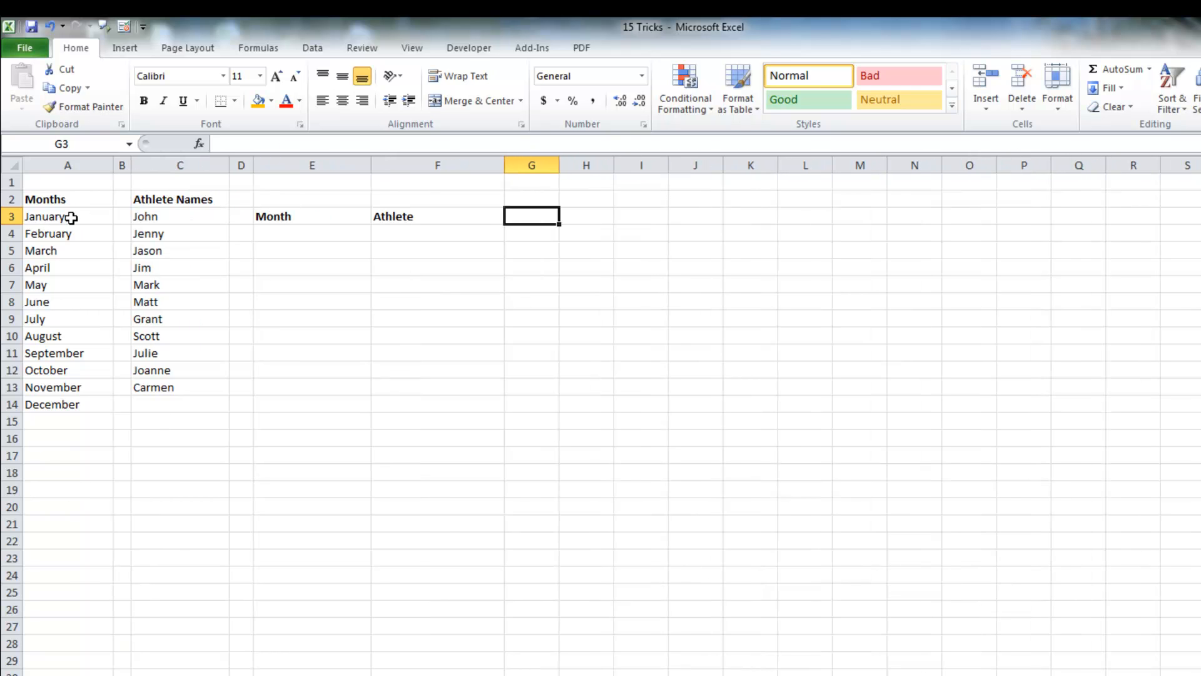
Step: Name the range A3:A14 of month names as Months
{"action": "left_click_drag", "start_coordinate": [71, 217], "coordinate": [78, 404]}
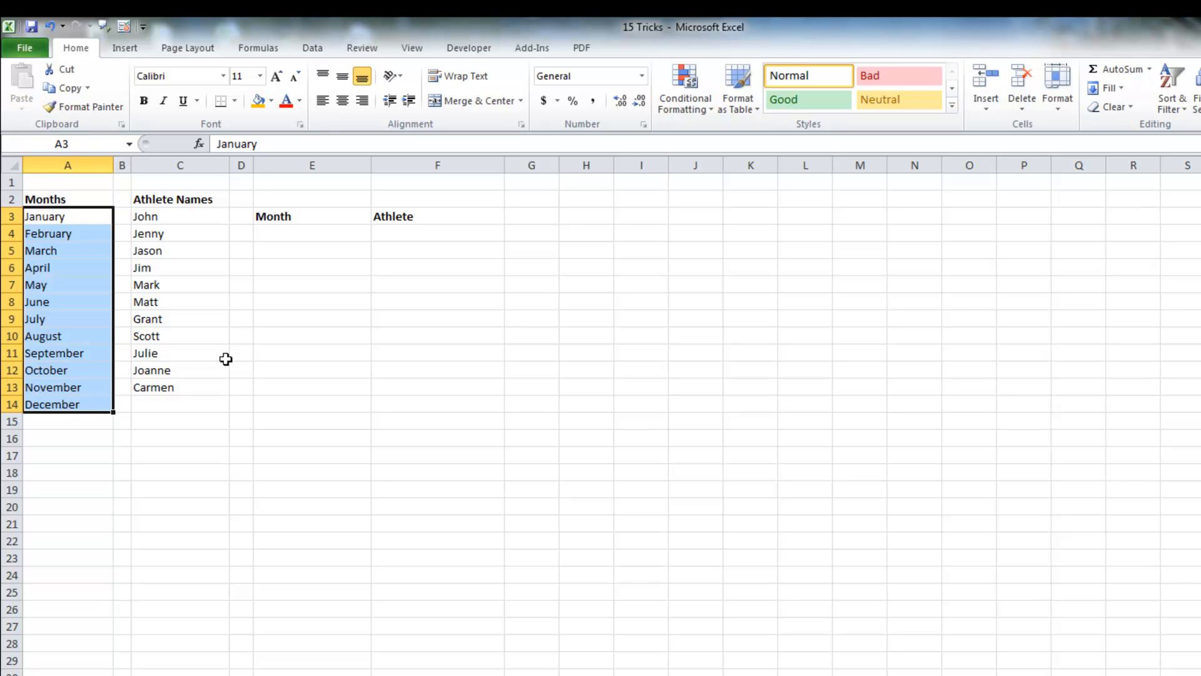
{"action": "left_click", "coordinate": [91, 143]}
{"action": "type", "text": "Months"}
{"action": "key", "text": "Return"}
Step: Name the range C3:C13 of athlete names as Names
{"action": "left_click_drag", "start_coordinate": [196, 217], "coordinate": [200, 387]}
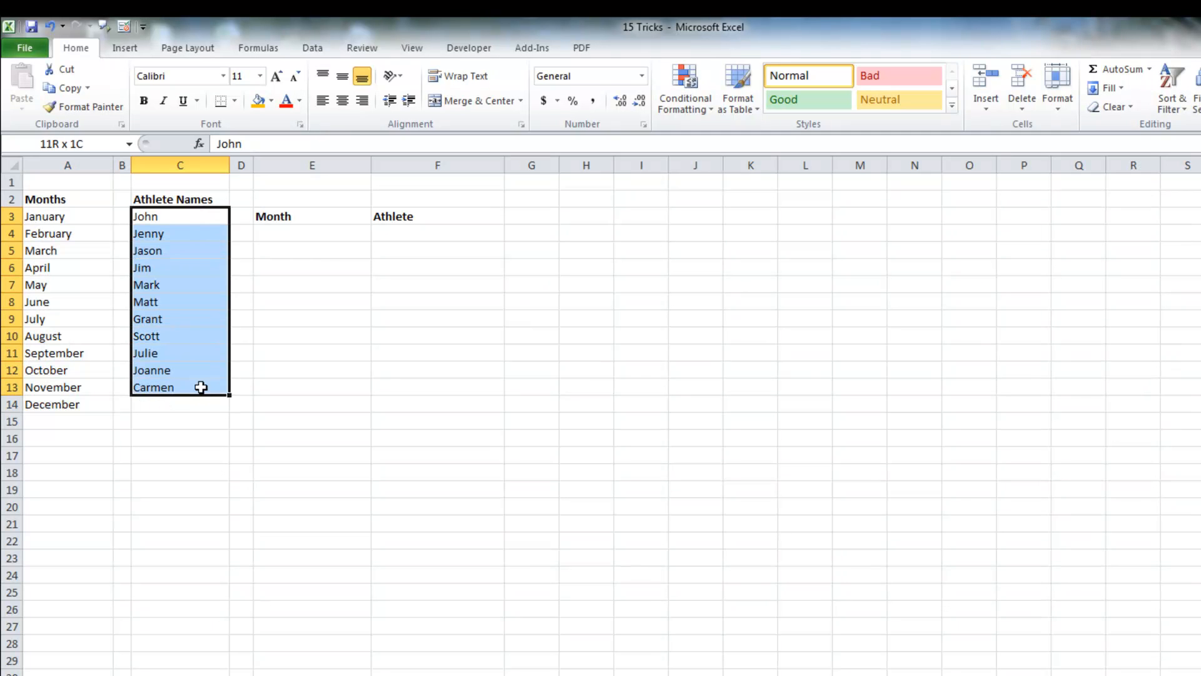
{"action": "left_click", "coordinate": [84, 144]}
{"action": "type", "text": "Names"}
{"action": "key", "text": "Return"}
Step: Add List data validation to E4:E15 with the Months named range as its source
{"action": "left_click_drag", "start_coordinate": [285, 236], "coordinate": [296, 428]}
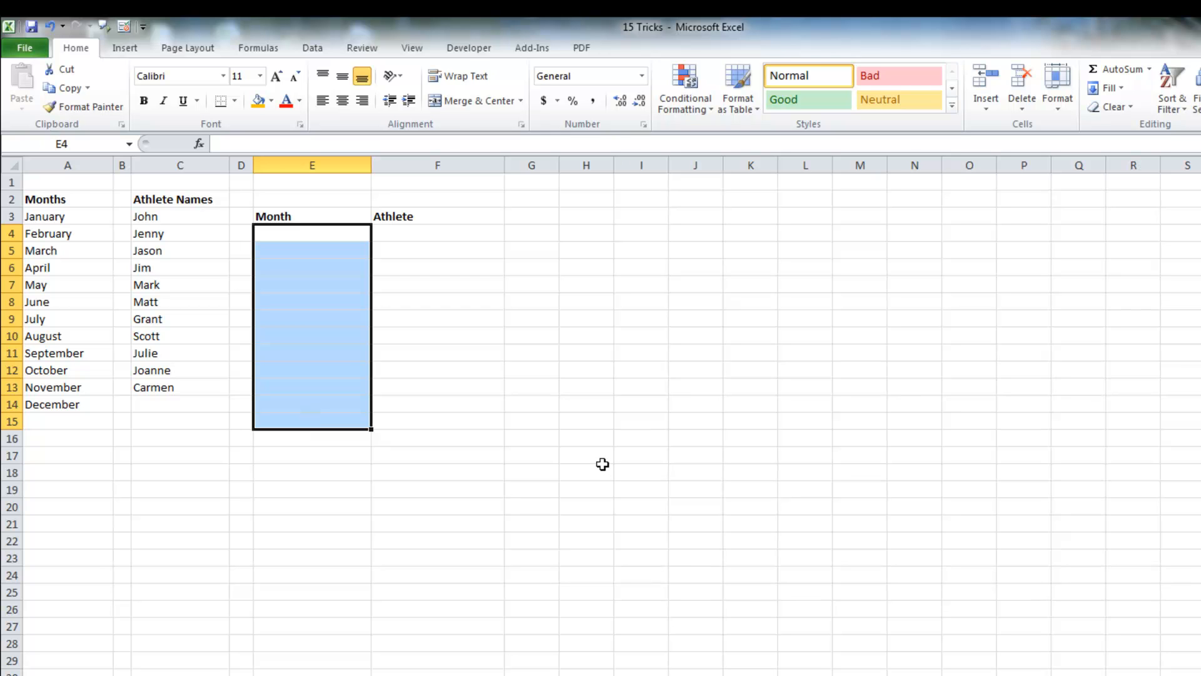
{"action": "left_click", "coordinate": [315, 48]}
{"action": "left_click", "coordinate": [650, 108]}
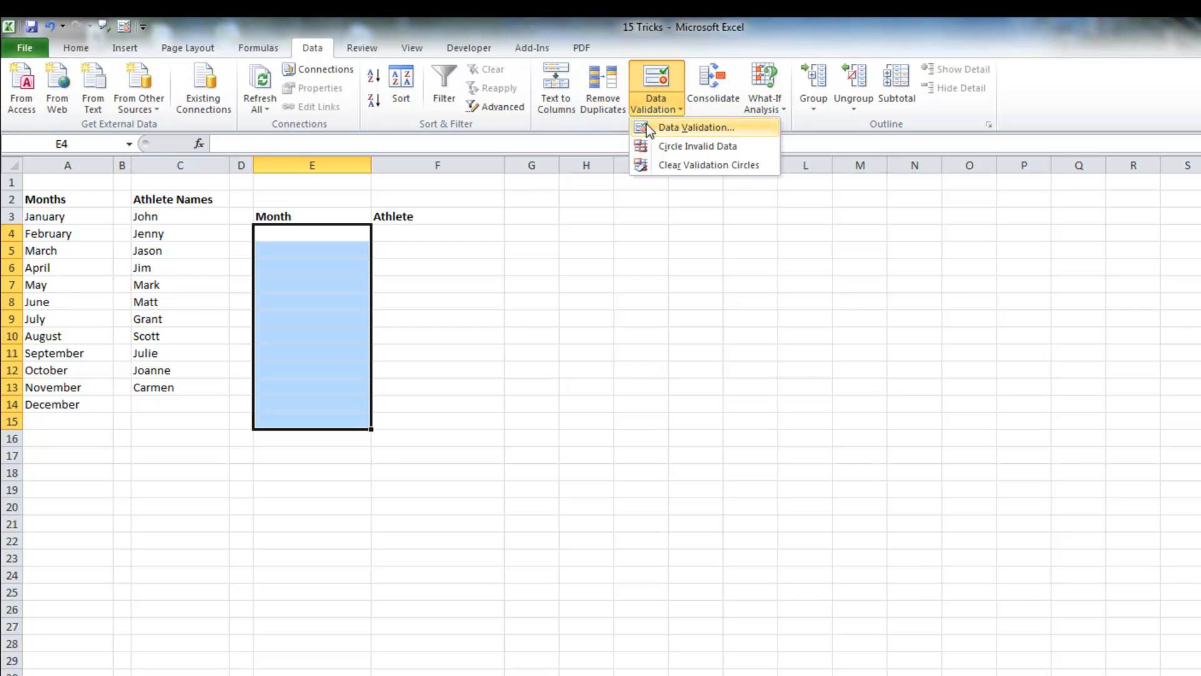
{"action": "left_click", "coordinate": [647, 125]}
{"action": "left_click", "coordinate": [615, 307]}
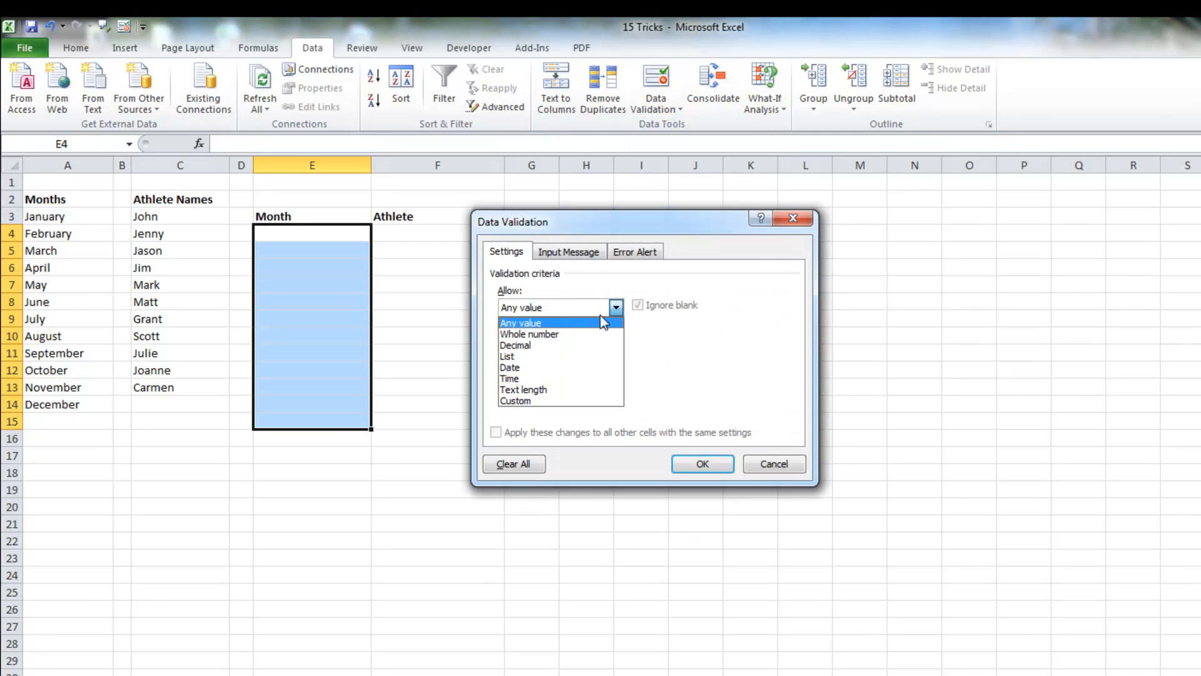
{"action": "left_click", "coordinate": [562, 354]}
{"action": "left_click", "coordinate": [552, 374]}
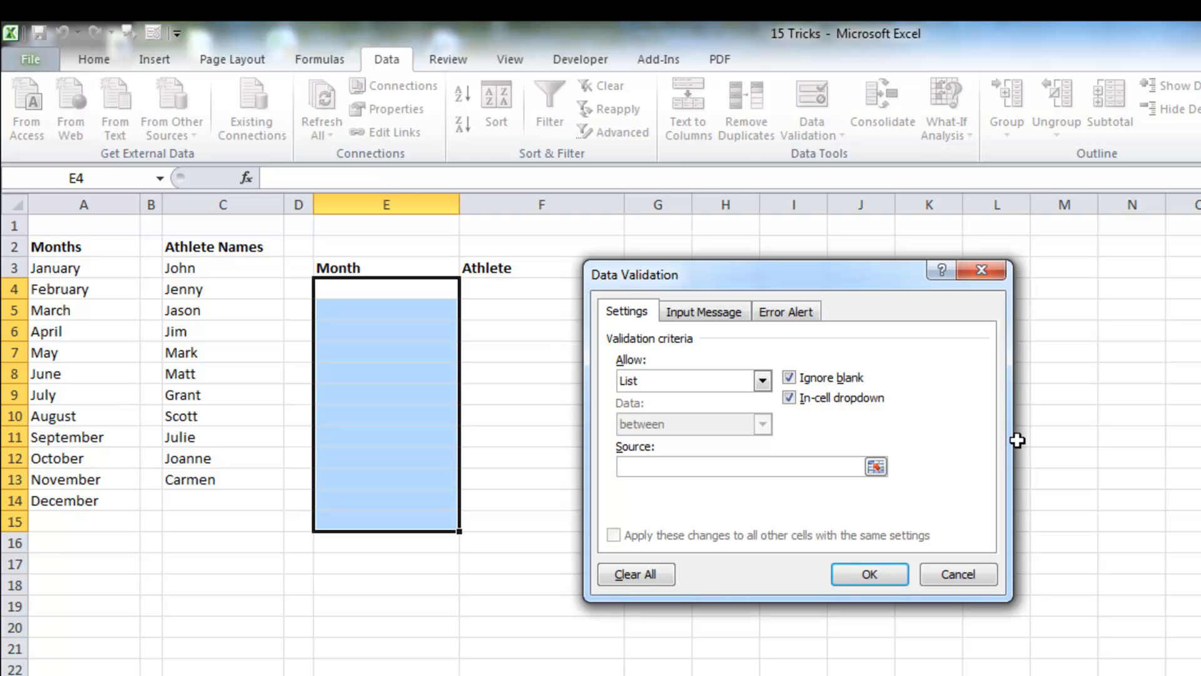
{"action": "key", "text": "F3"}
{"action": "left_click_drag", "start_coordinate": [739, 336], "coordinate": [955, 326]}
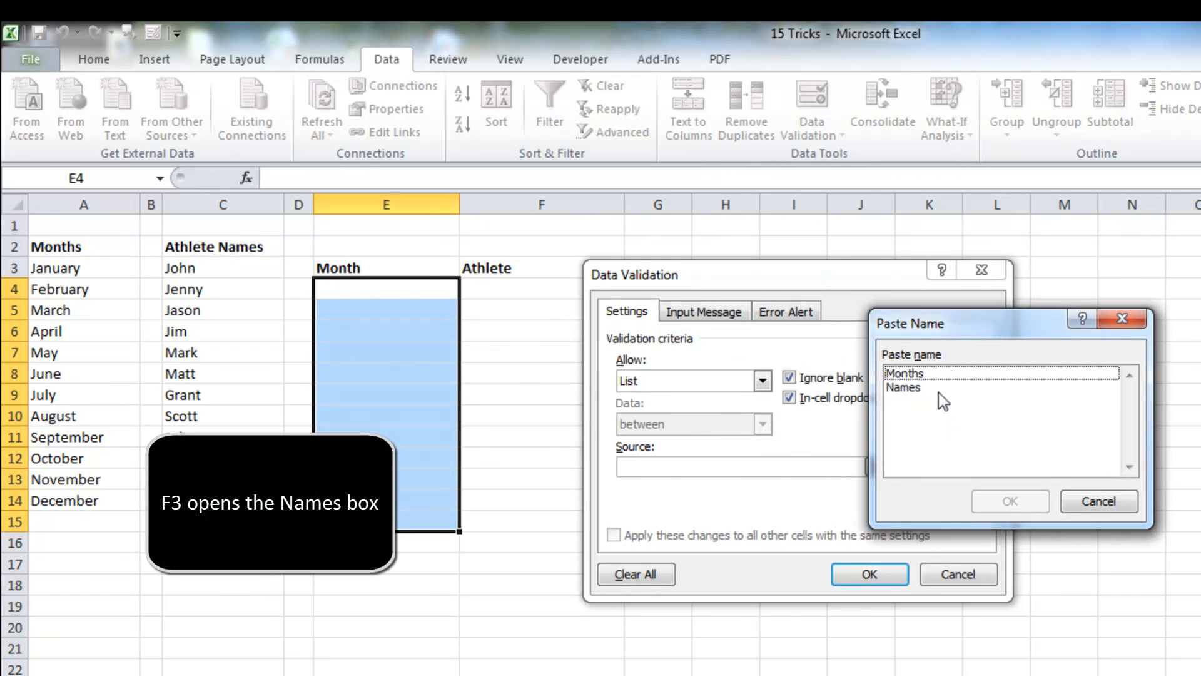
{"action": "left_click", "coordinate": [917, 374]}
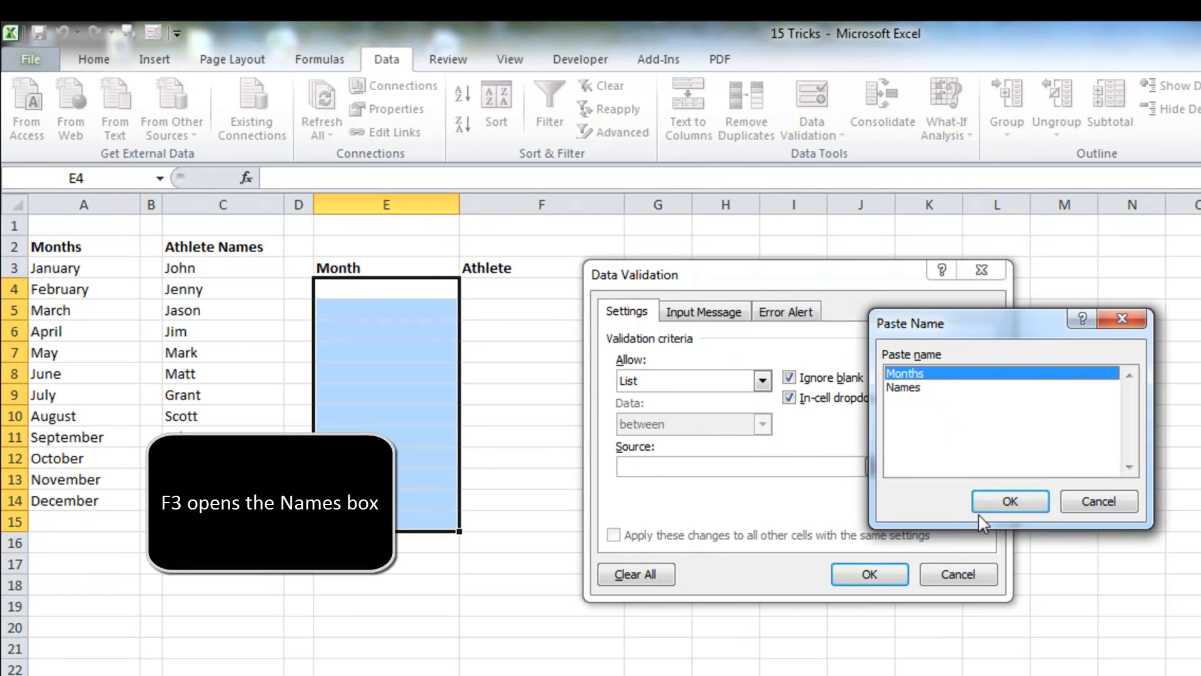
{"action": "left_click", "coordinate": [990, 501]}
{"action": "left_click", "coordinate": [857, 577]}
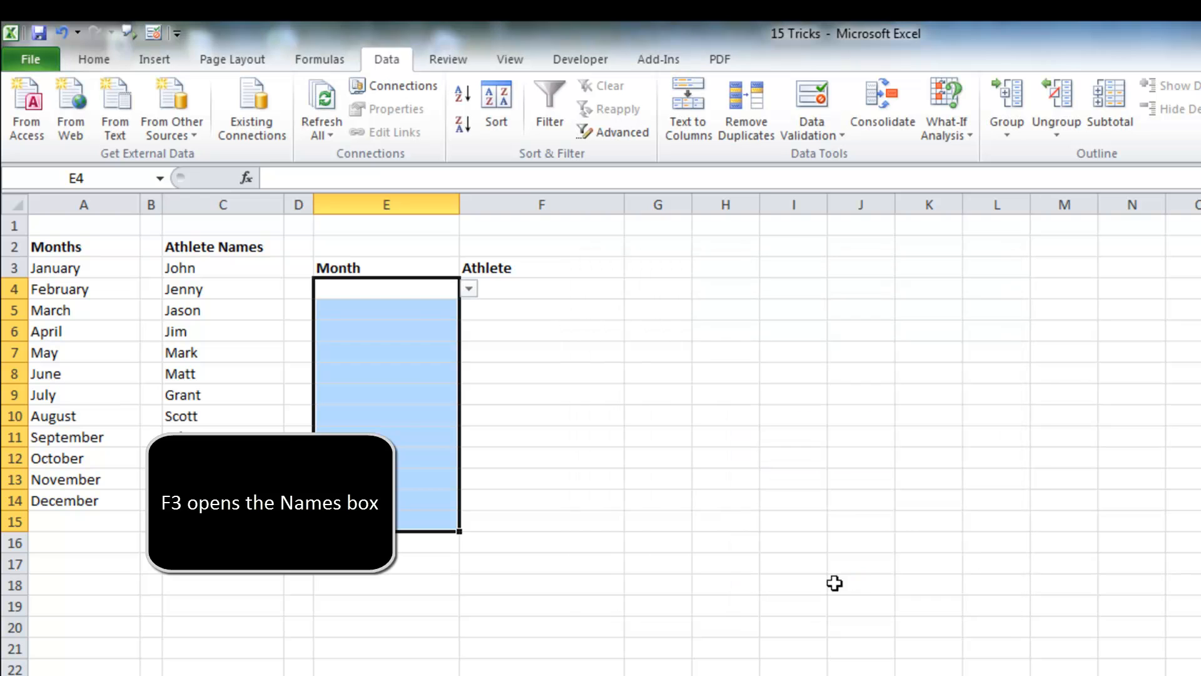
Step: Pick January for E4 and March for E5 from the Month drop-down lists
{"action": "left_click", "coordinate": [431, 289]}
{"action": "left_click", "coordinate": [468, 288]}
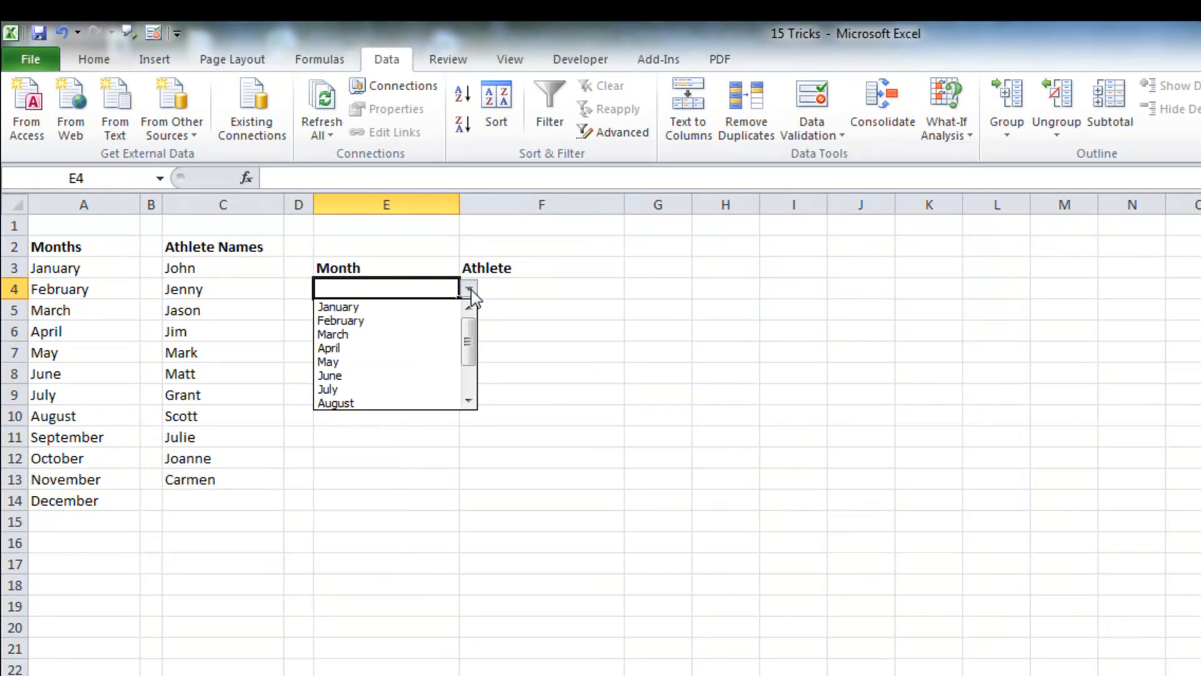
{"action": "left_click", "coordinate": [434, 307]}
{"action": "left_click", "coordinate": [421, 310]}
{"action": "left_click", "coordinate": [469, 310]}
{"action": "left_click", "coordinate": [386, 355]}
{"action": "left_click", "coordinate": [375, 335]}
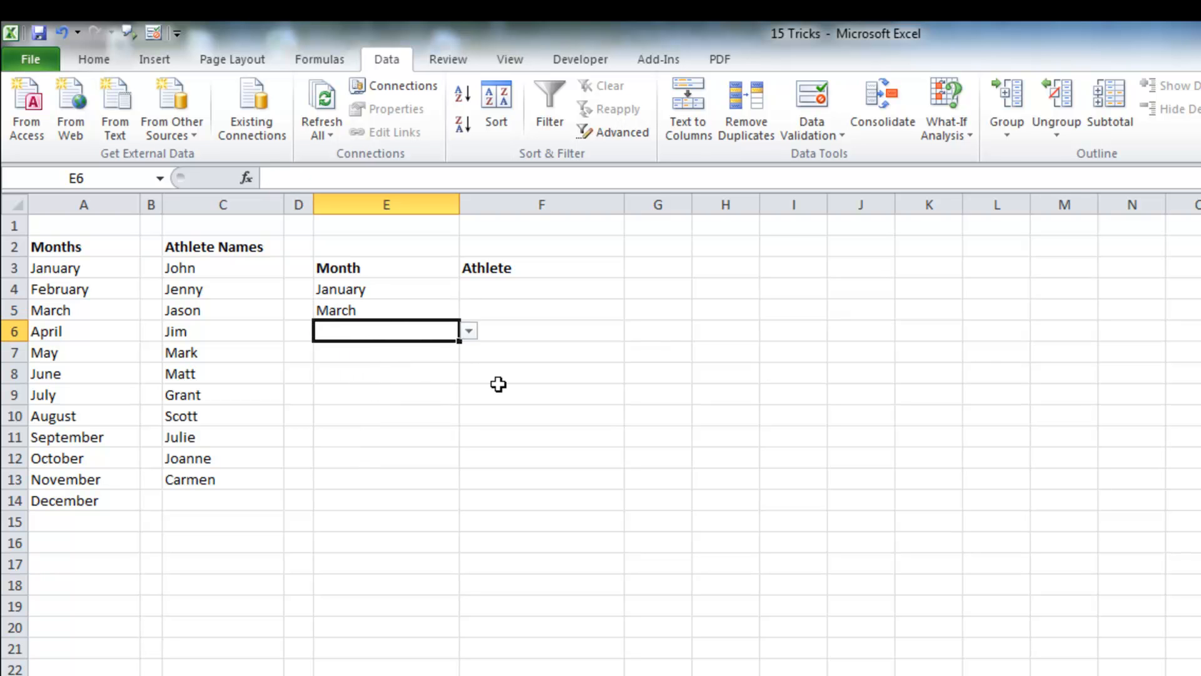
Step: Add List data validation to F4:F13 with the Names named range as its source
{"action": "left_click_drag", "start_coordinate": [520, 289], "coordinate": [517, 487]}
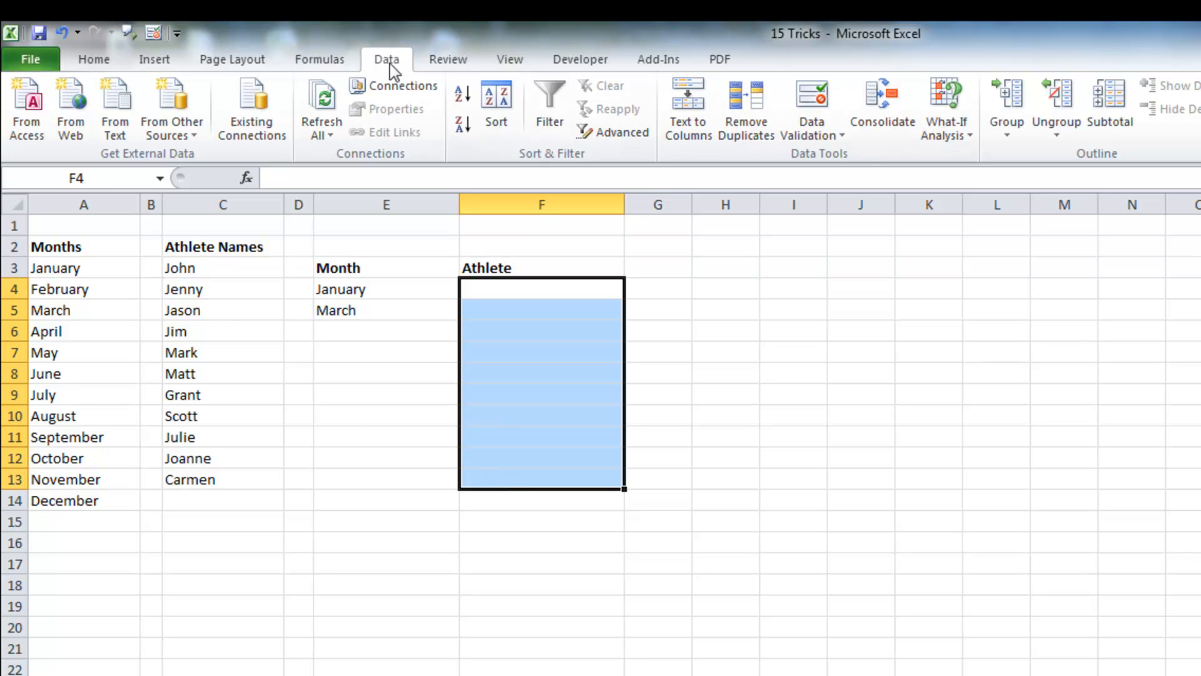
{"action": "left_click", "coordinate": [819, 137]}
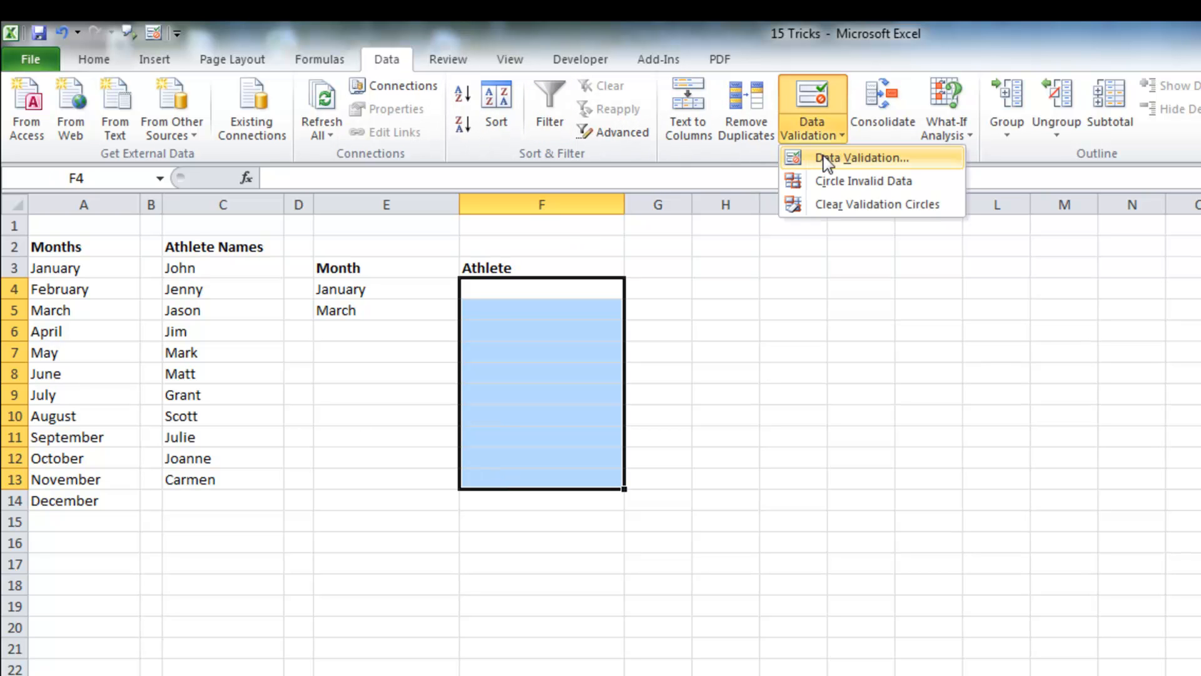
{"action": "left_click", "coordinate": [827, 159]}
{"action": "left_click", "coordinate": [763, 381]}
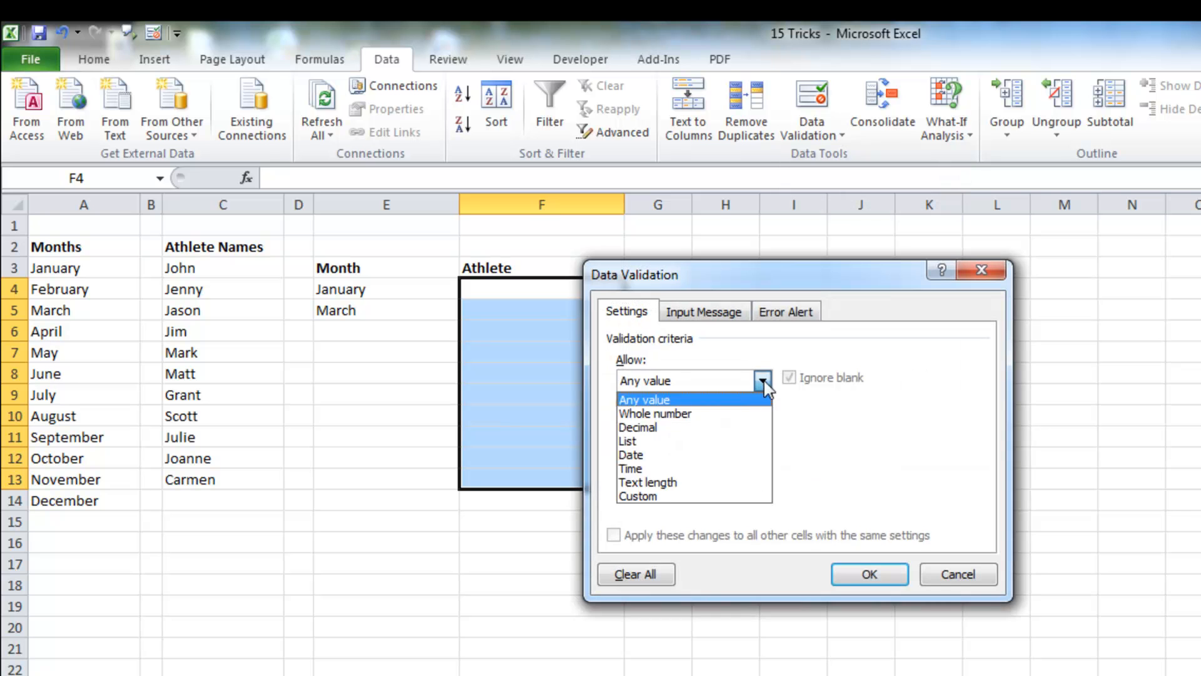
{"action": "left_click", "coordinate": [695, 442]}
{"action": "left_click", "coordinate": [658, 465]}
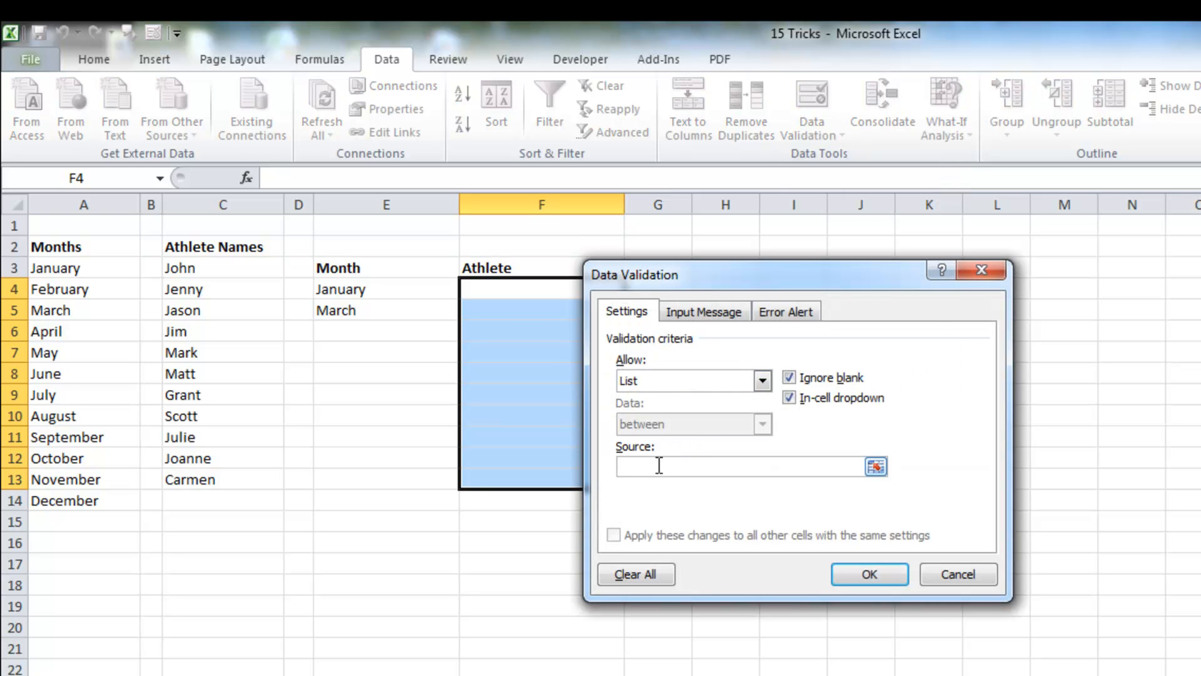
{"action": "key", "text": "F3"}
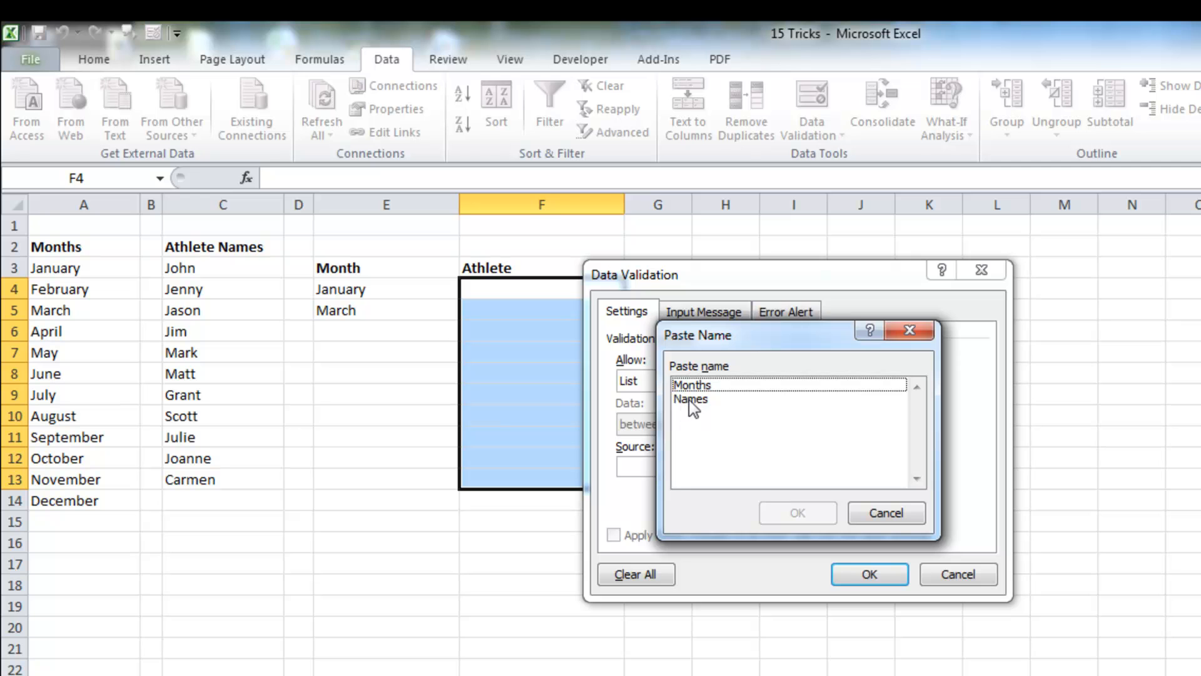
{"action": "double_click", "coordinate": [683, 400]}
{"action": "left_click", "coordinate": [866, 574]}
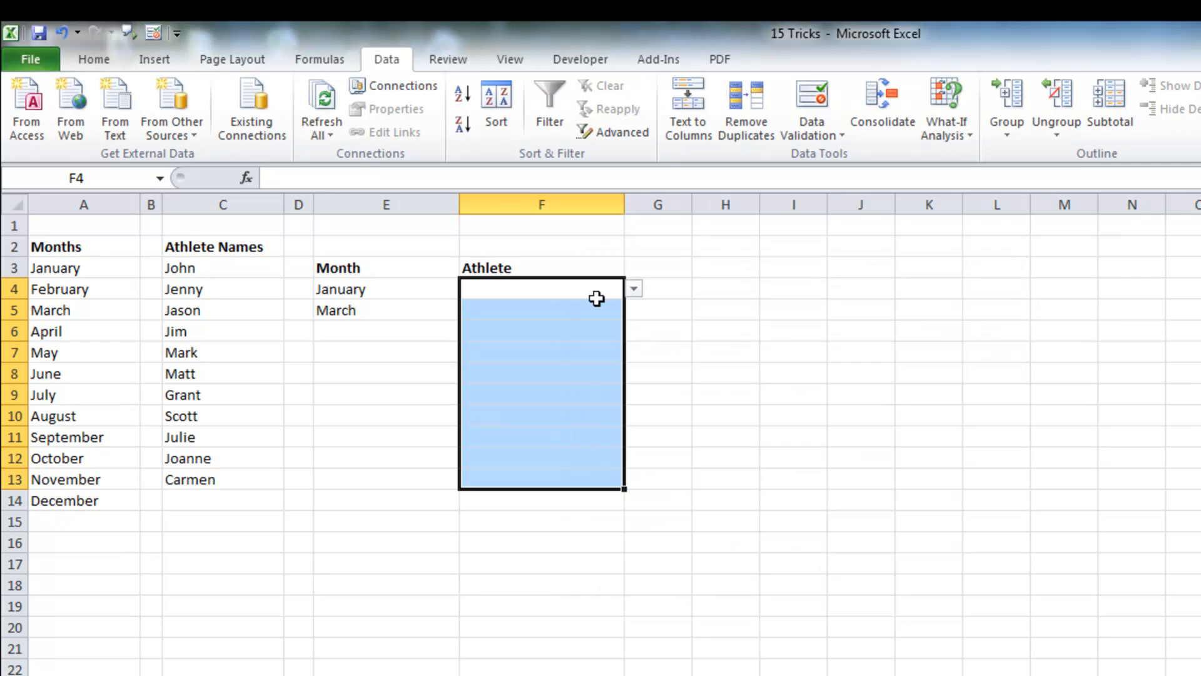
Step: Pick John for F4 from the Athlete drop-down, then pick Jim in F7 and clear it again
{"action": "left_click", "coordinate": [634, 288]}
{"action": "left_click", "coordinate": [587, 307]}
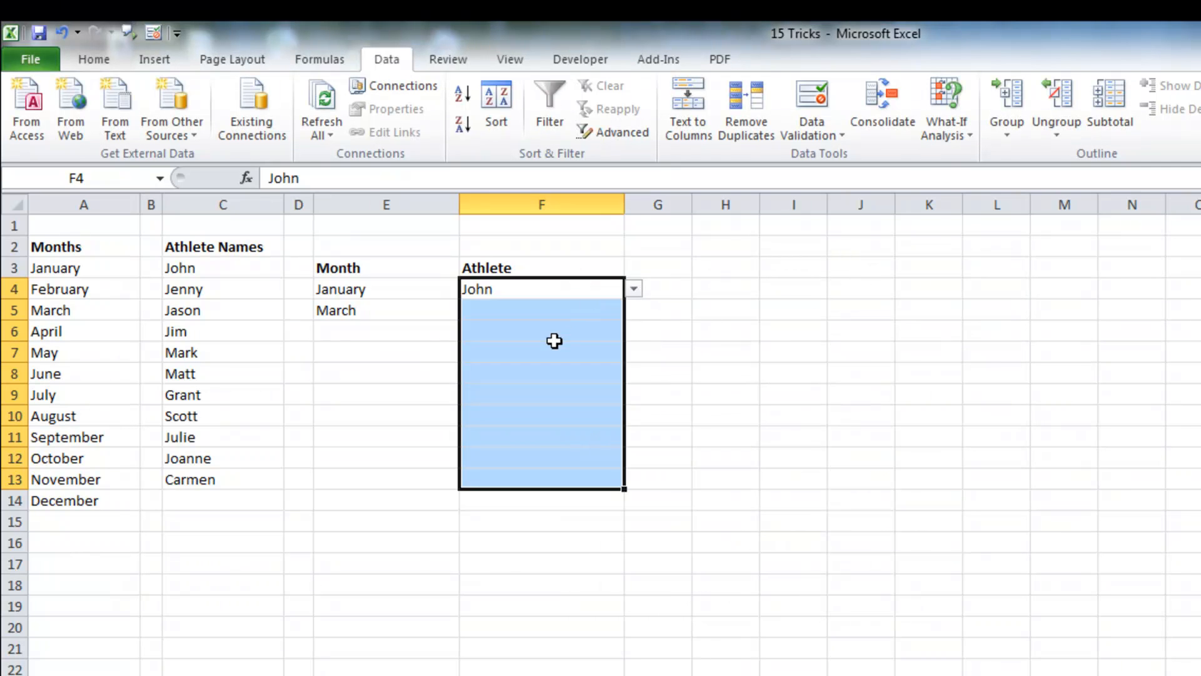
{"action": "left_click", "coordinate": [601, 349]}
{"action": "left_click", "coordinate": [633, 352]}
{"action": "left_click", "coordinate": [578, 415]}
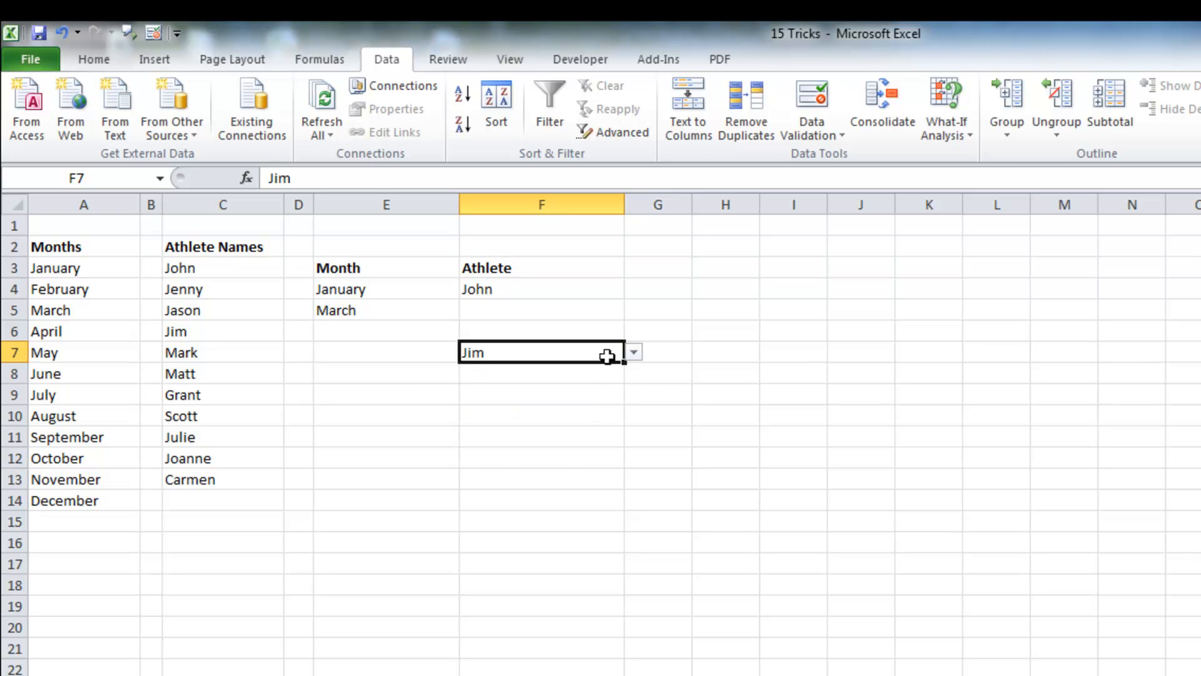
{"action": "key", "text": "Delete"}
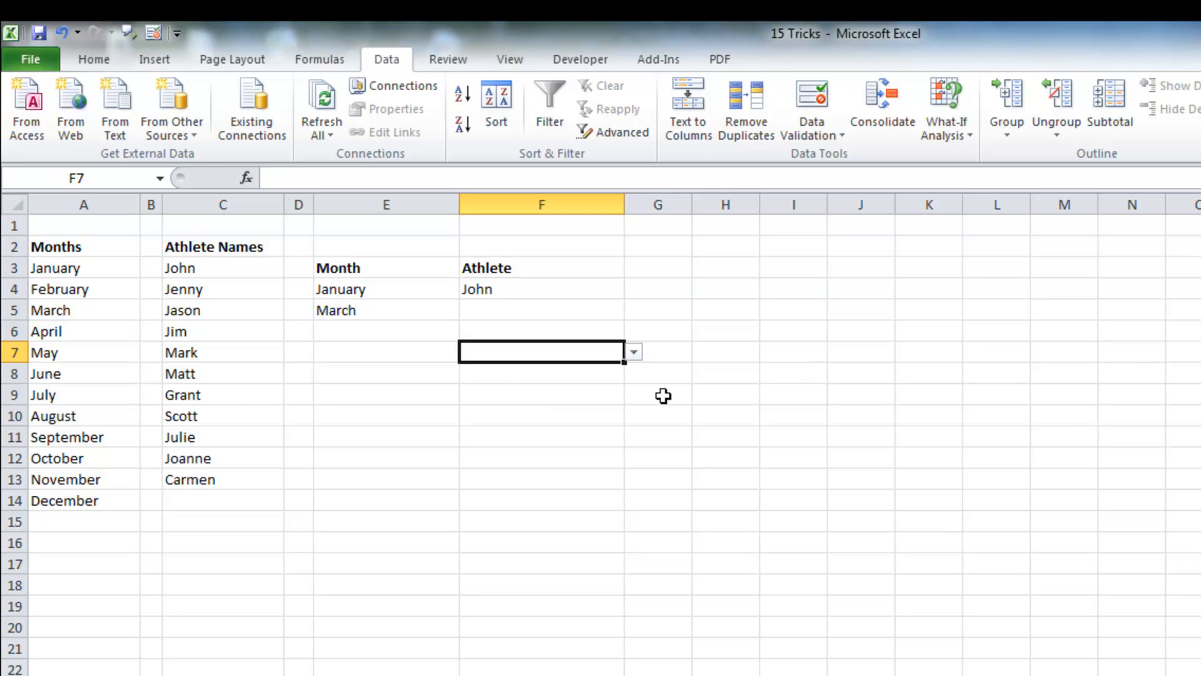
Step: Try to enter Maye in E6 and cancel the rejected entry
{"action": "left_click", "coordinate": [394, 331]}
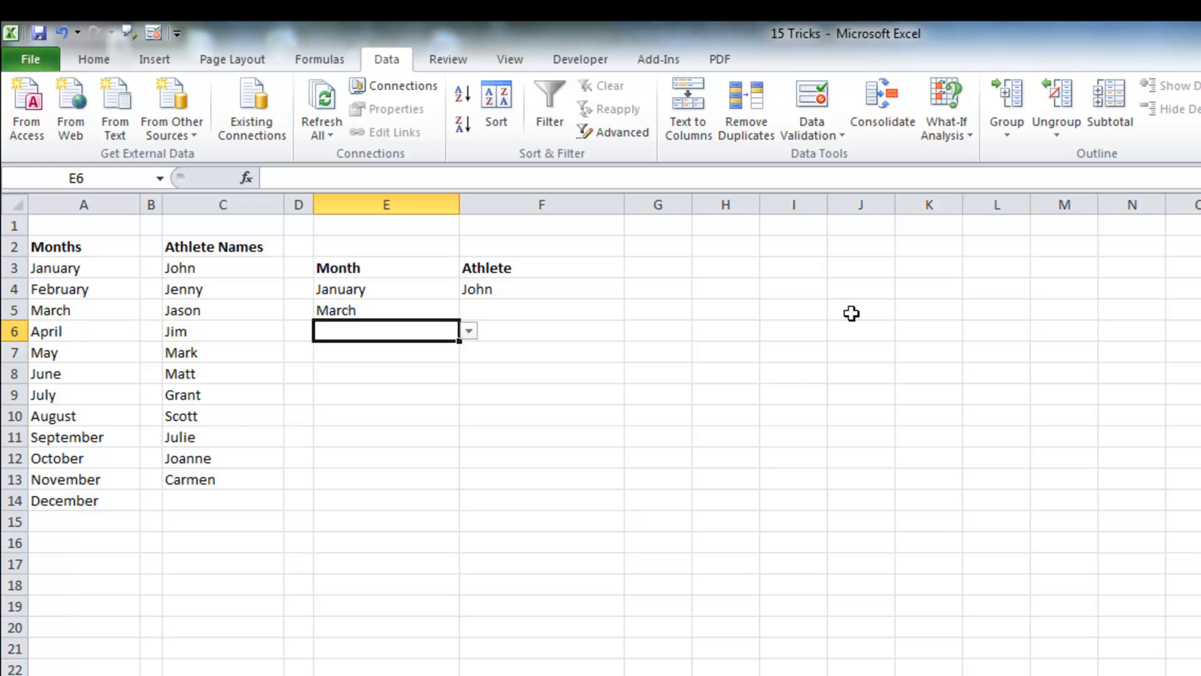
{"action": "type", "text": "Maye"}
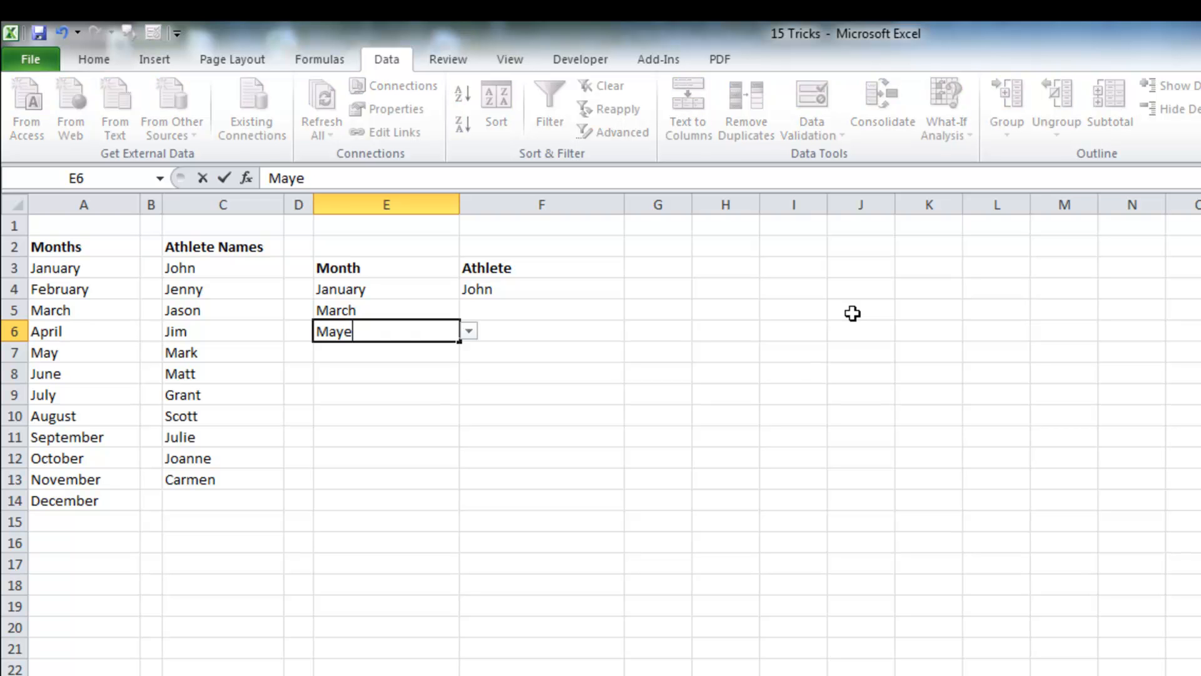
{"action": "key", "text": "Return"}
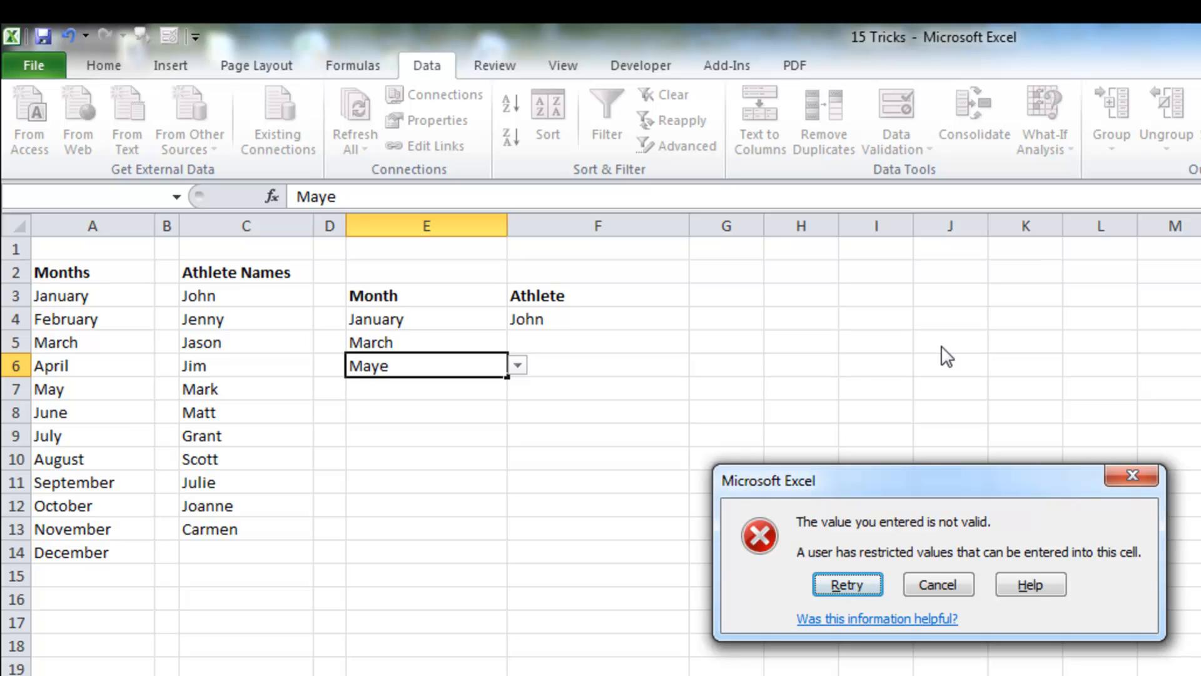
{"action": "left_click", "coordinate": [943, 581]}
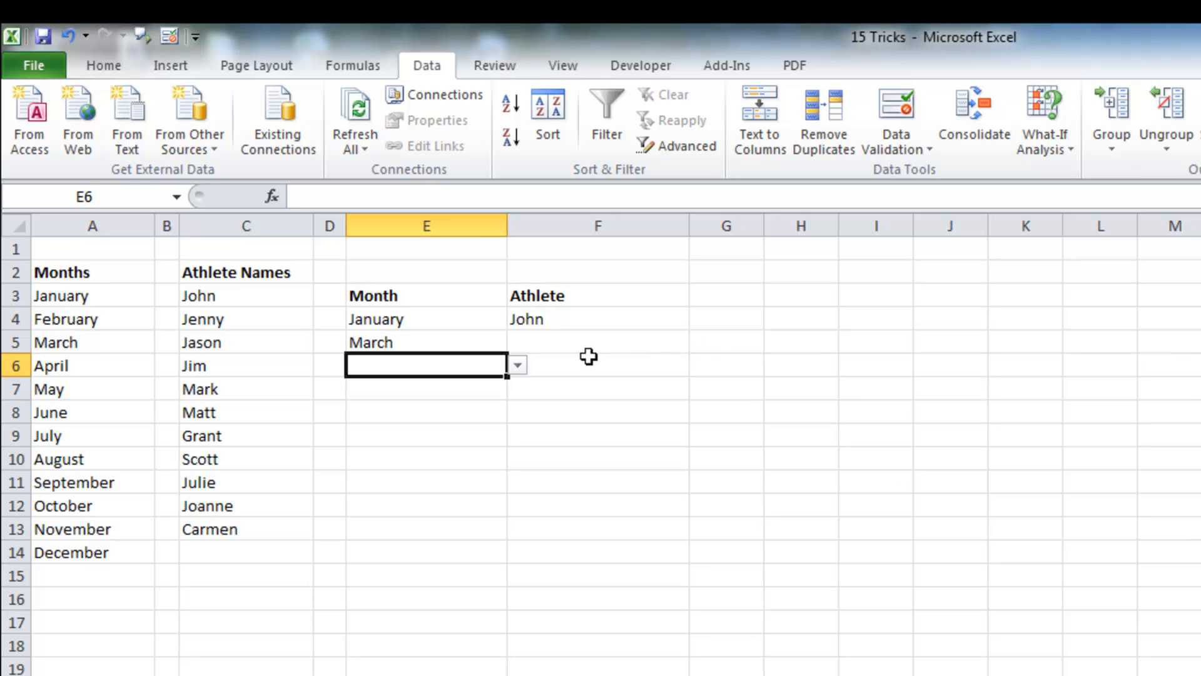
Step: Try to enter Chris in F5 and cancel the rejected entry
{"action": "left_click", "coordinate": [638, 344]}
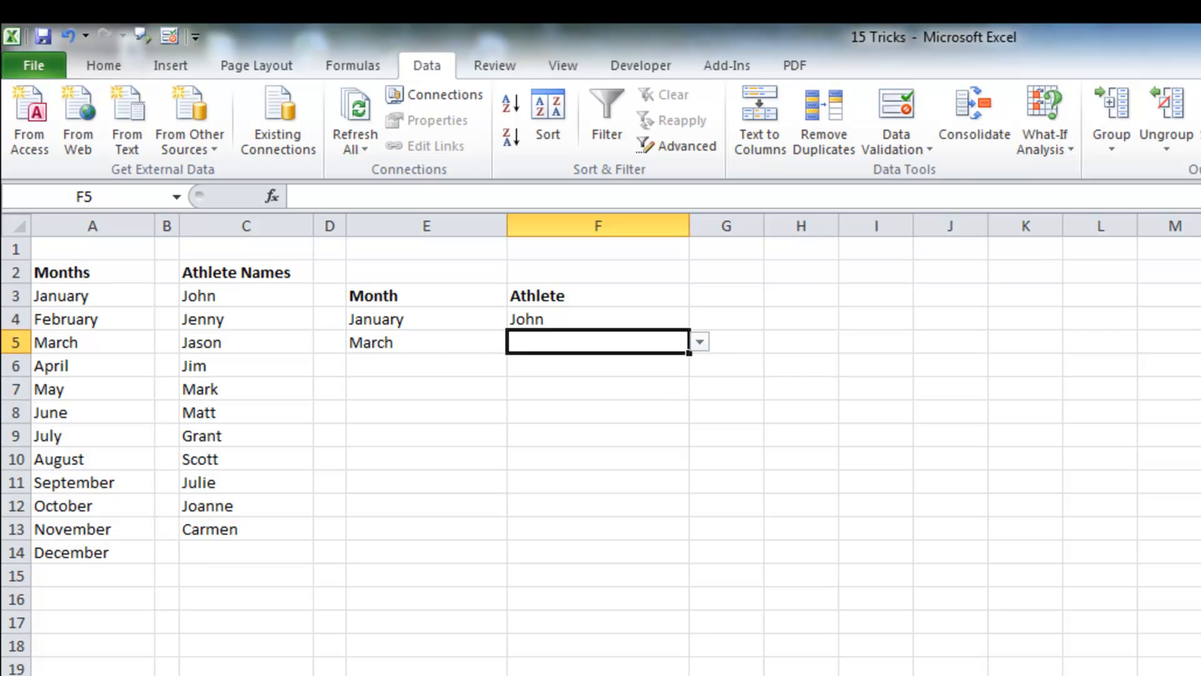
{"action": "type", "text": "Chris"}
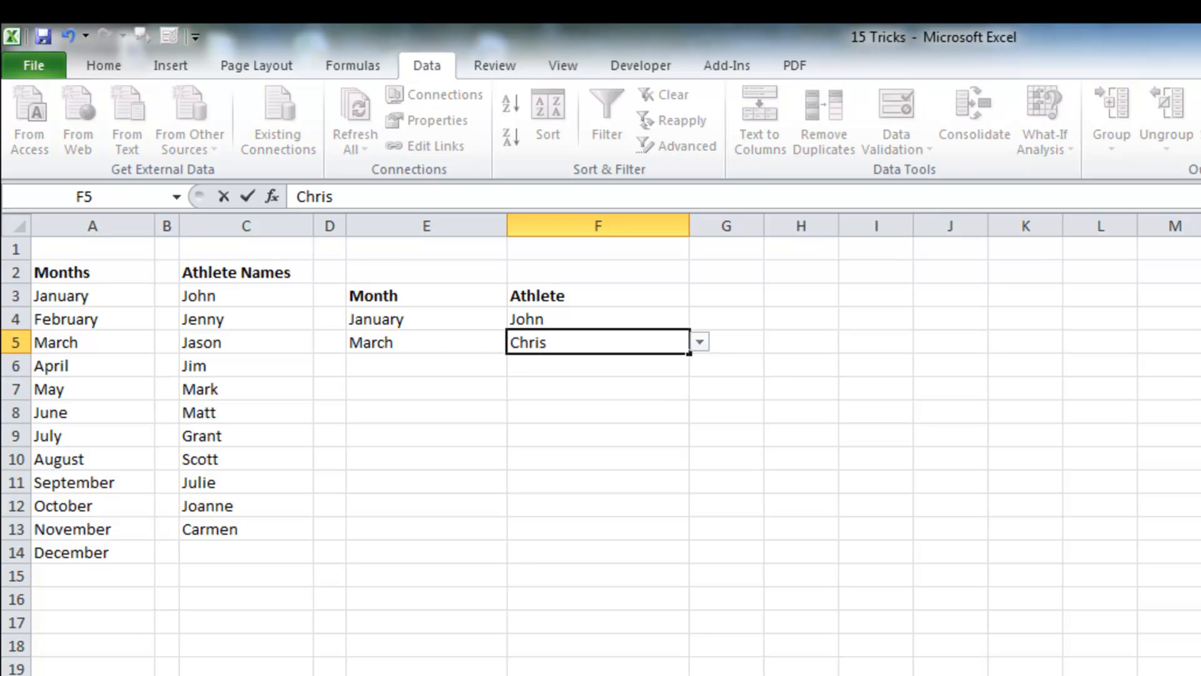
{"action": "key", "text": "Return"}
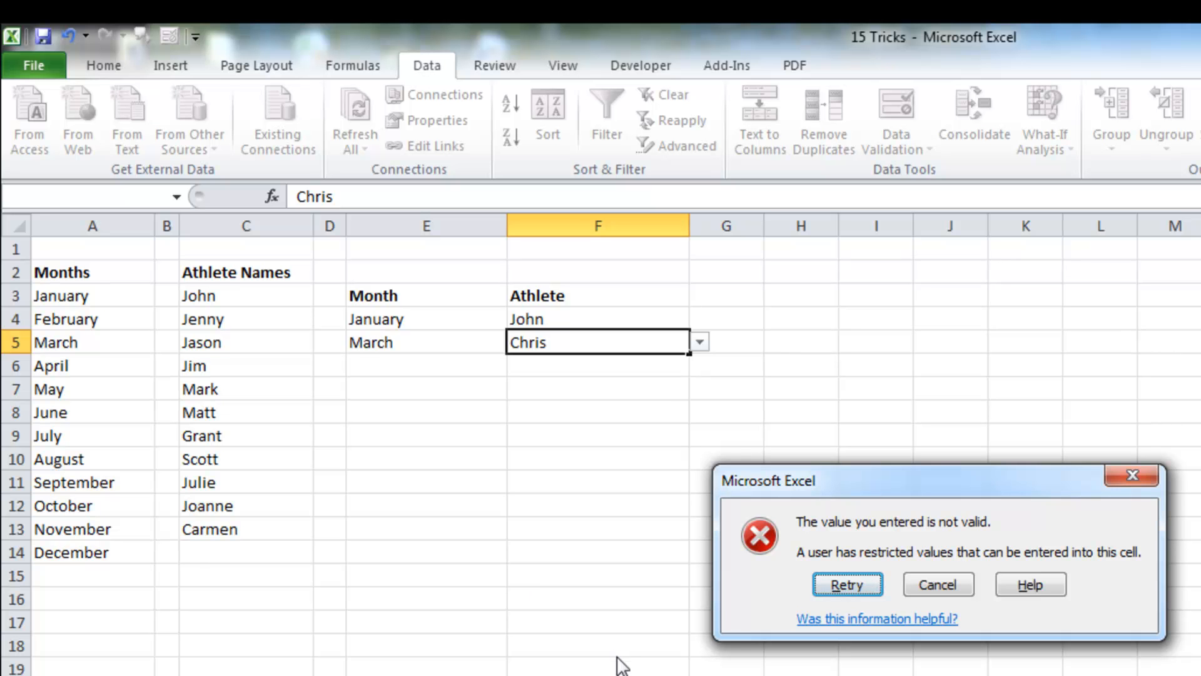
{"action": "left_click", "coordinate": [926, 581]}
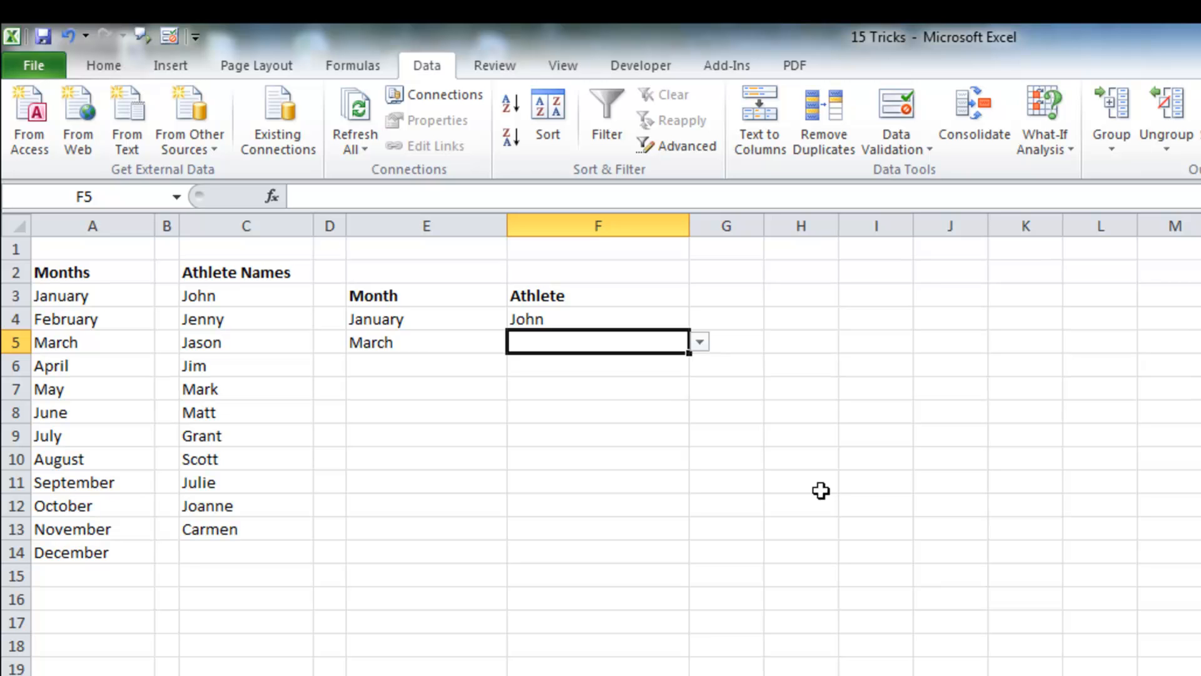
Step: Give F4:F13 an input message titled Athlete Name reading Please Select Your Athlete
{"action": "left_click_drag", "start_coordinate": [539, 314], "coordinate": [545, 527]}
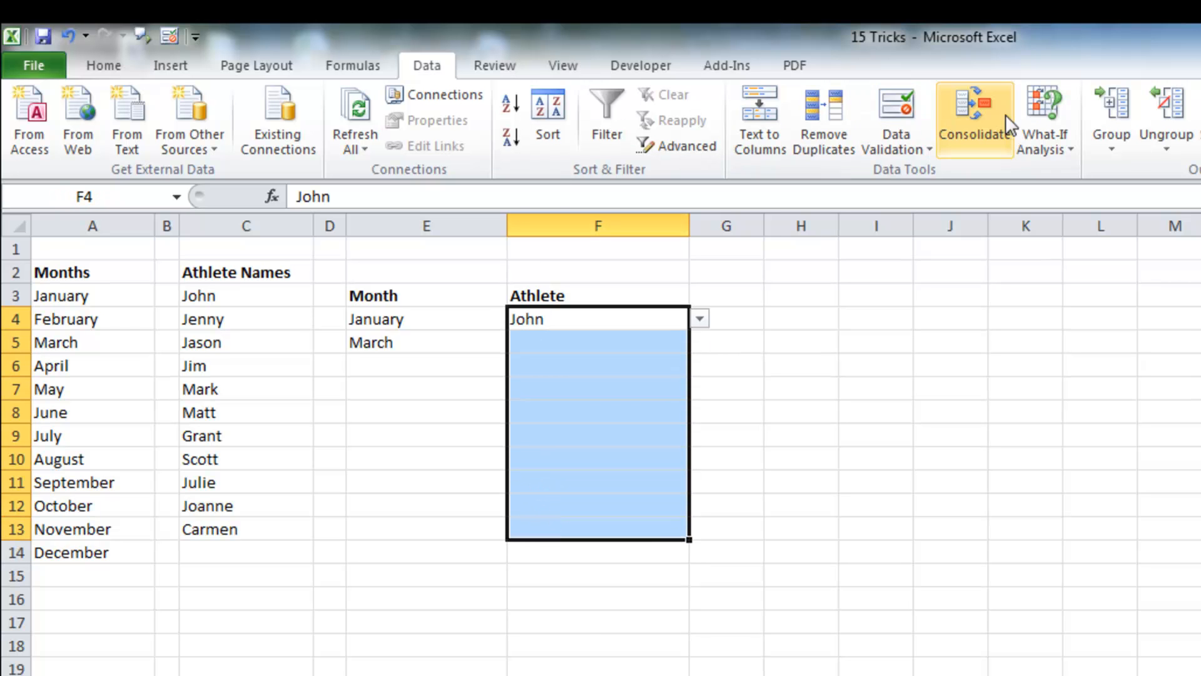
{"action": "left_click", "coordinate": [889, 147]}
{"action": "left_click", "coordinate": [919, 174]}
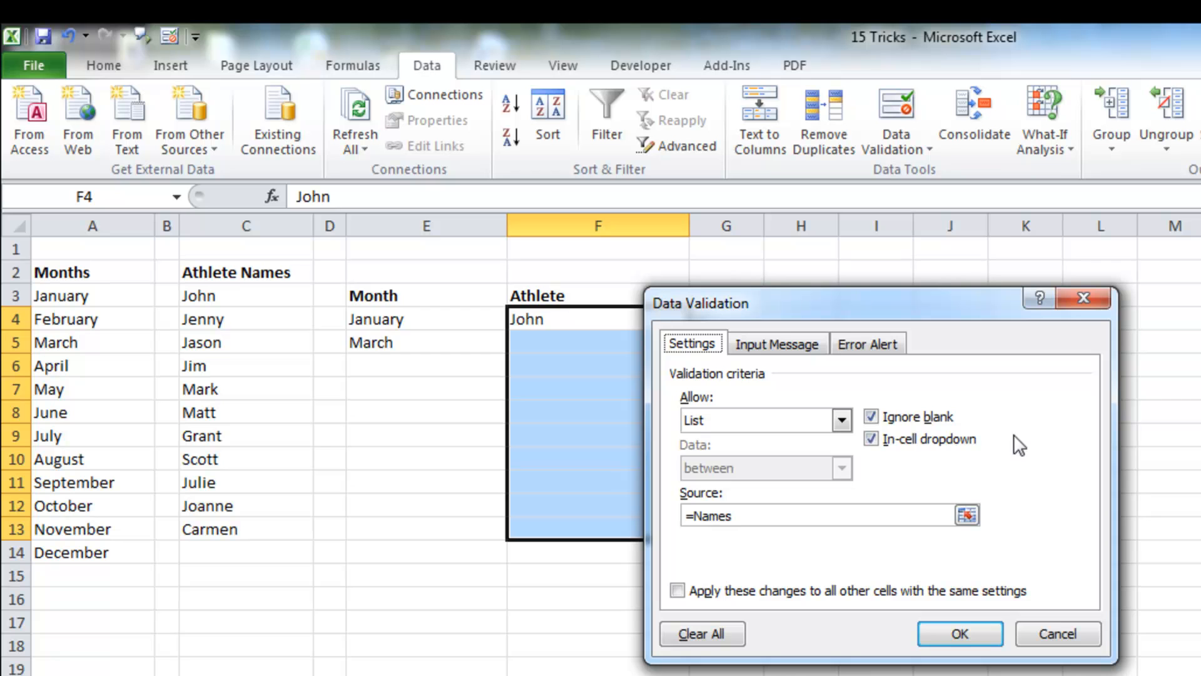
{"action": "left_click", "coordinate": [760, 342]}
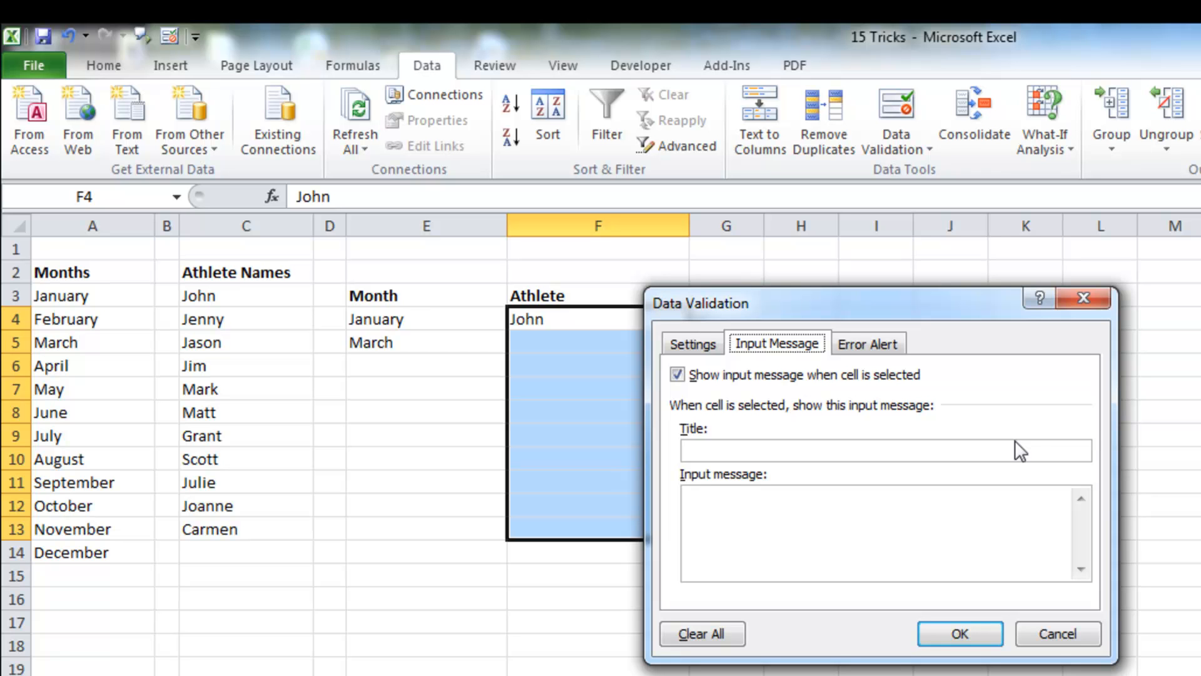
{"action": "left_click", "coordinate": [798, 456]}
{"action": "type", "text": "Athlete Name"}
{"action": "key", "text": "Tab"}
{"action": "type", "text": "Please "}
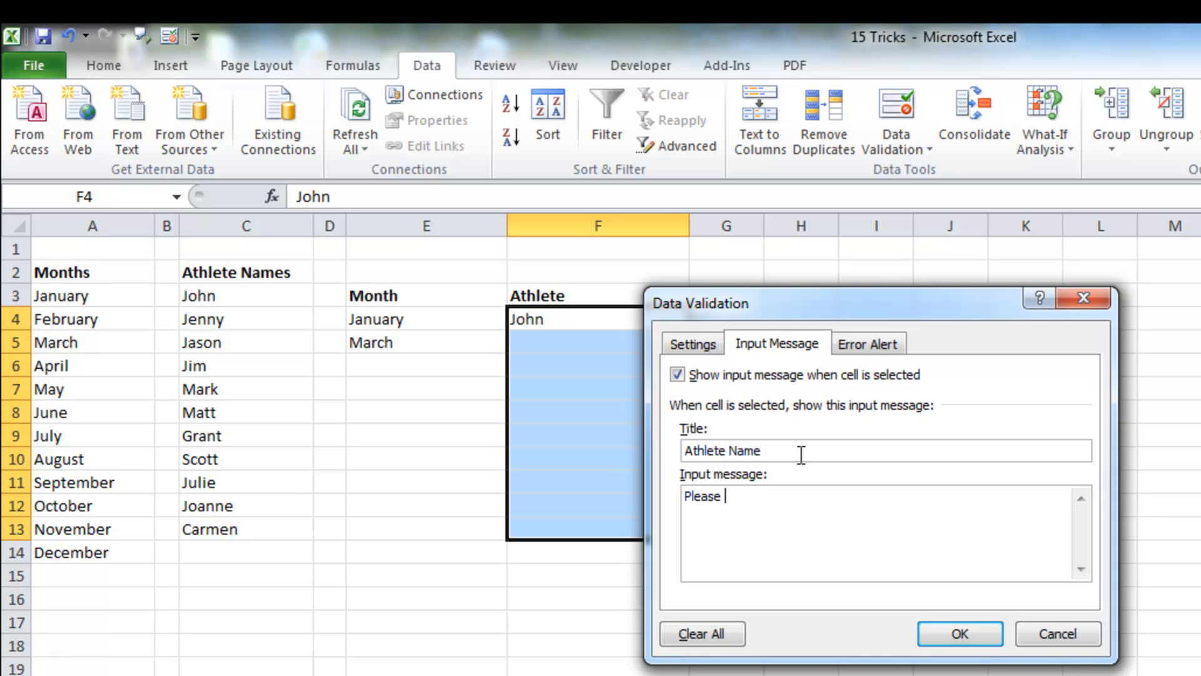
{"action": "type", "text": "Select Your Athlete"}
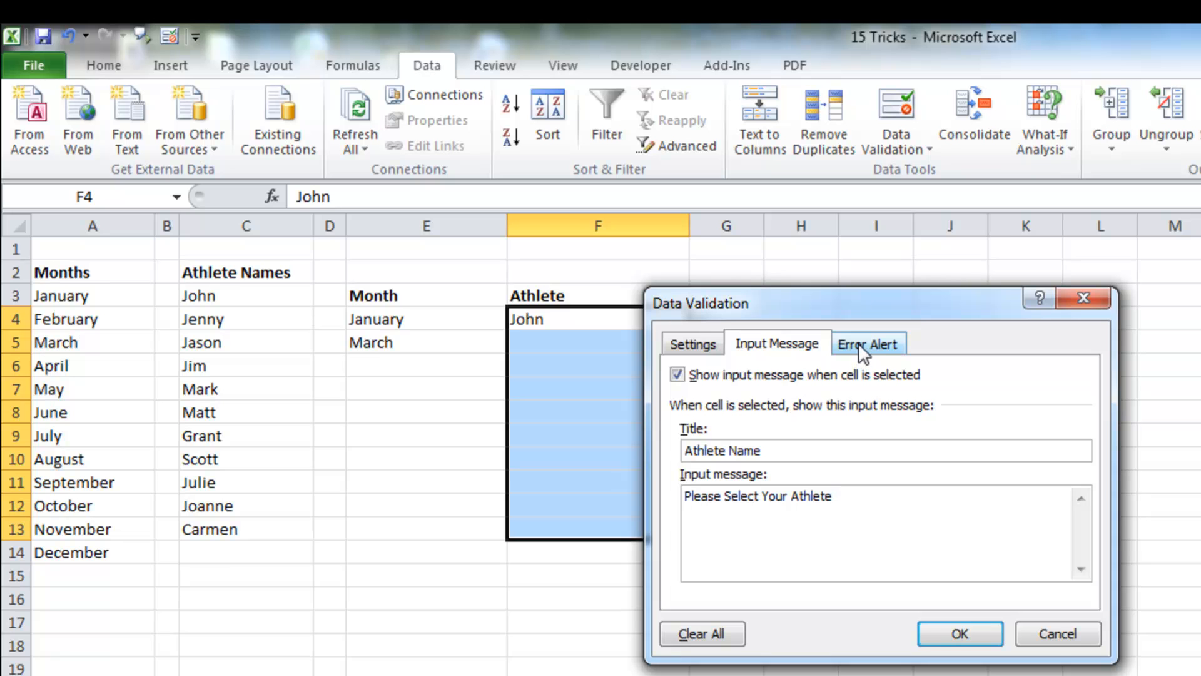
{"action": "left_click", "coordinate": [946, 632]}
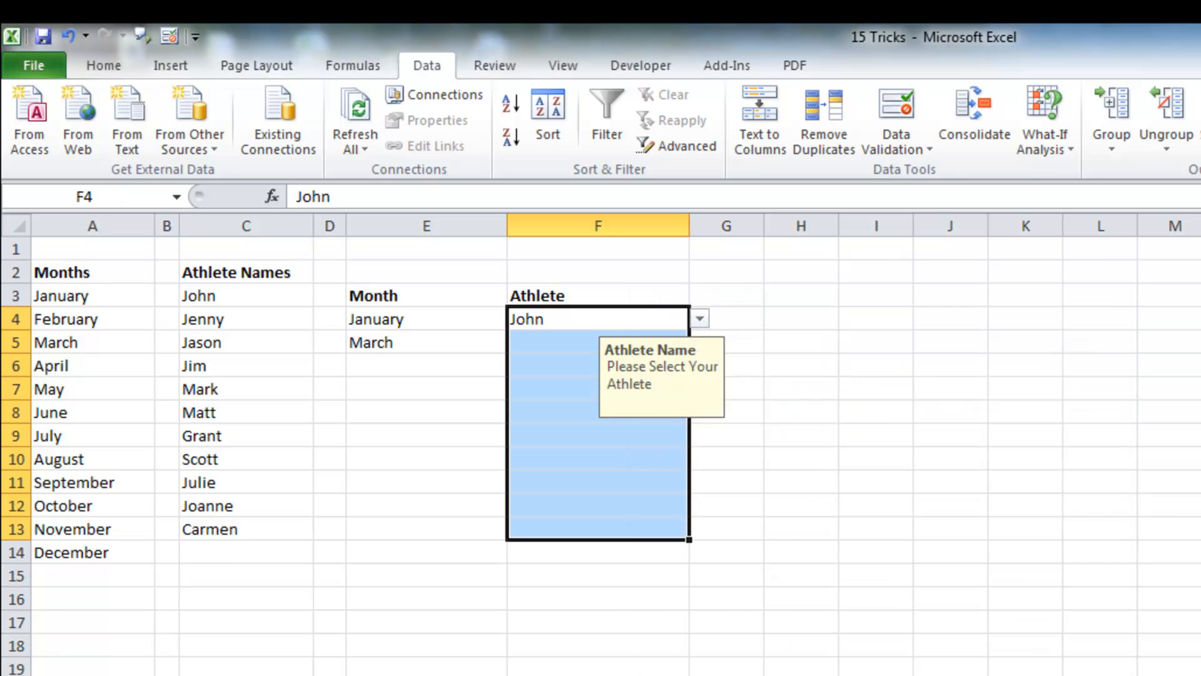
{"action": "left_click", "coordinate": [662, 482]}
{"action": "left_click", "coordinate": [645, 309]}
{"action": "left_click", "coordinate": [699, 319]}
{"action": "left_click", "coordinate": [699, 319]}
{"action": "left_click", "coordinate": [663, 618]}
{"action": "left_click", "coordinate": [615, 336]}
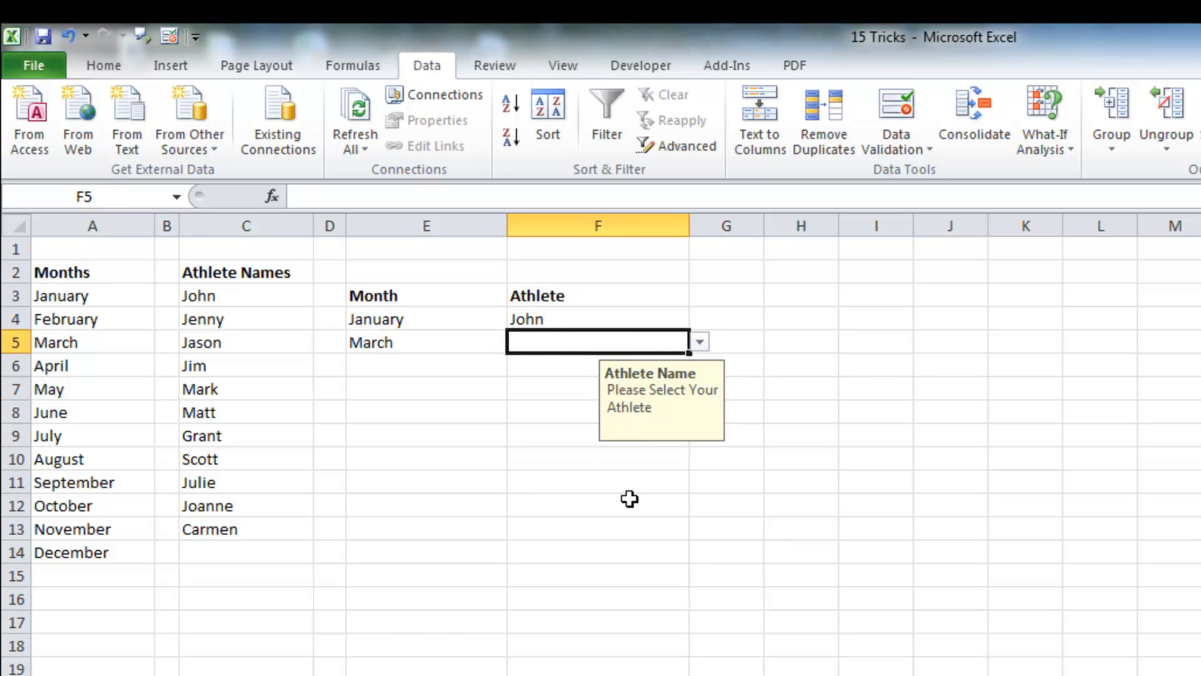
Step: Give F4:F13 a Warning-style error alert titled Name with the message Are you sure?
{"action": "left_click_drag", "start_coordinate": [548, 319], "coordinate": [550, 533]}
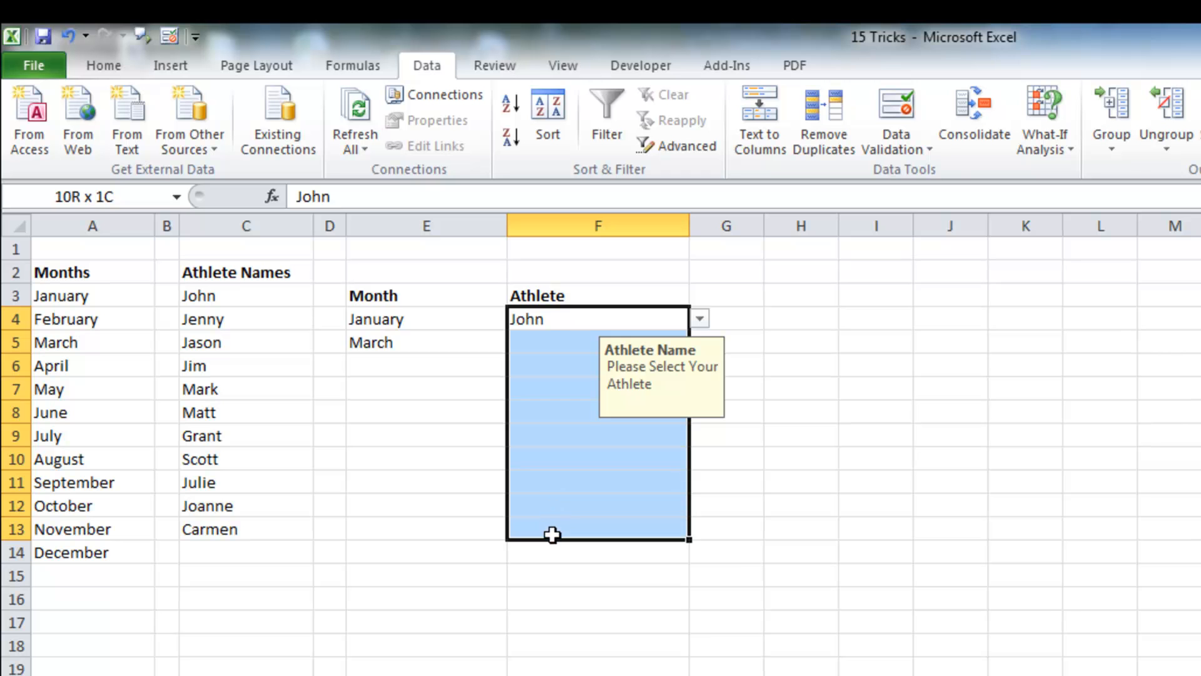
{"action": "left_click", "coordinate": [884, 149]}
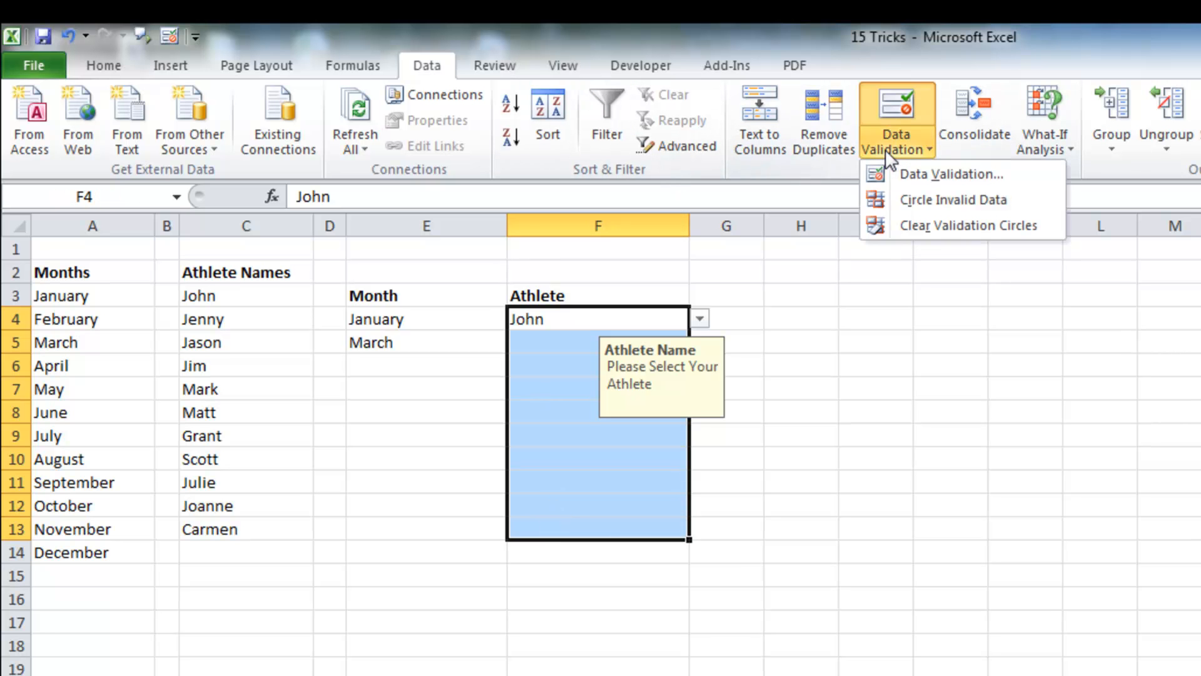
{"action": "left_click", "coordinate": [895, 165]}
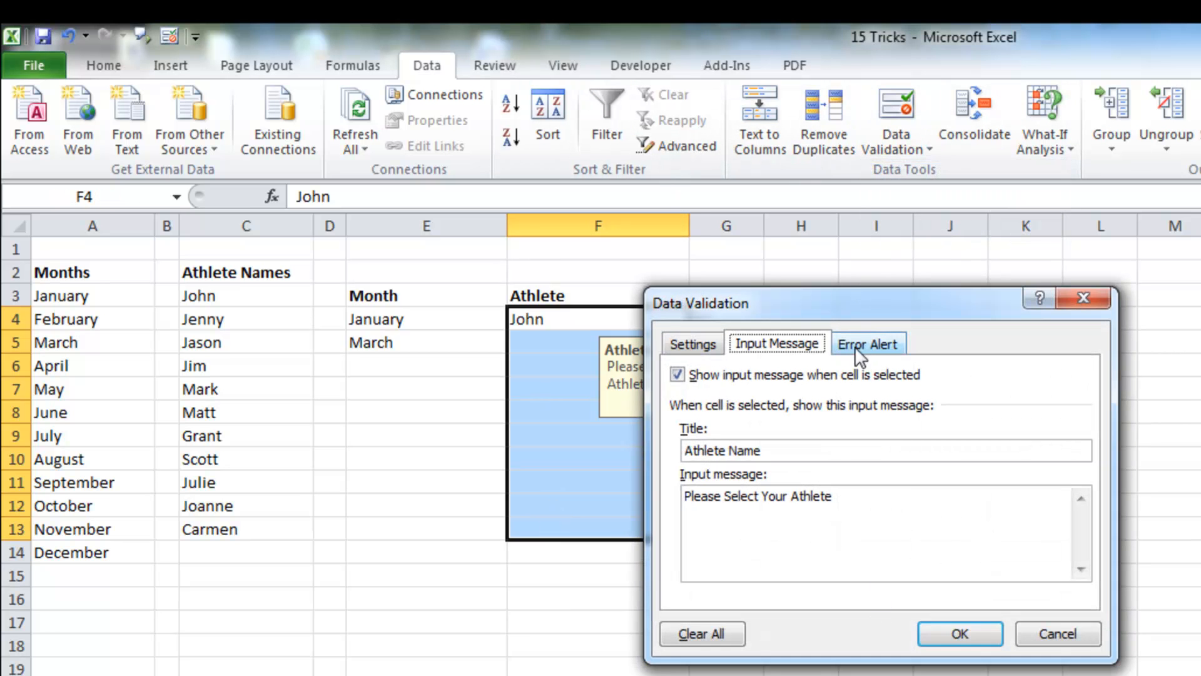
{"action": "left_click", "coordinate": [861, 339]}
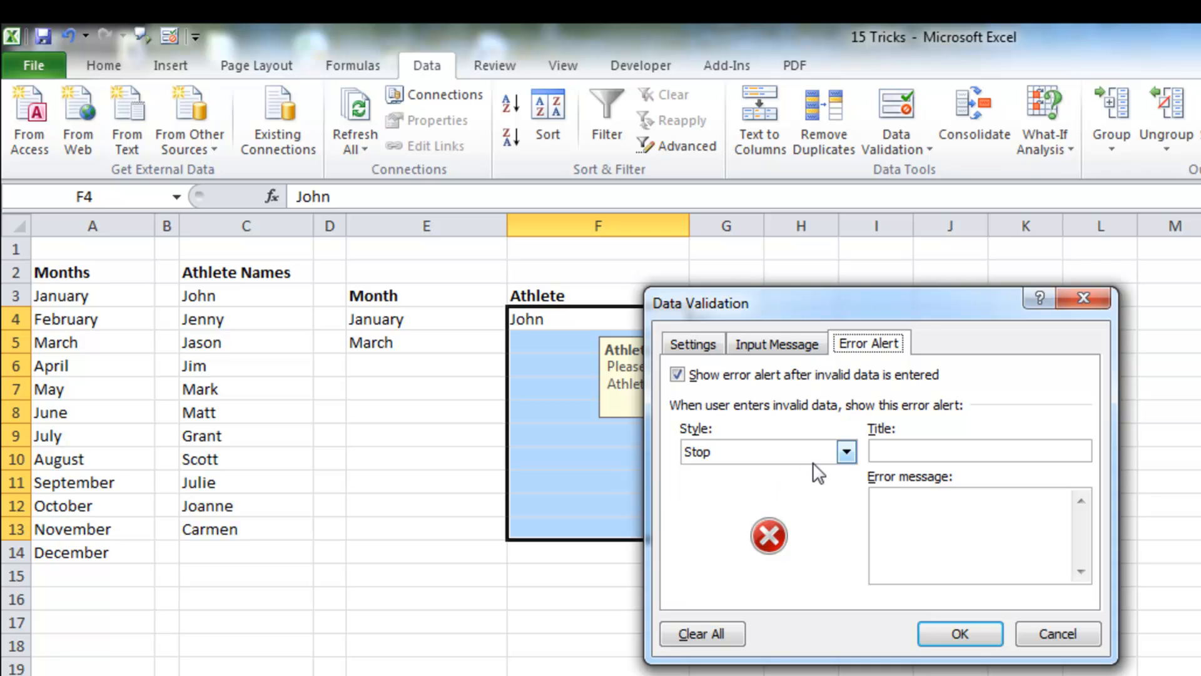
{"action": "left_click", "coordinate": [846, 451]}
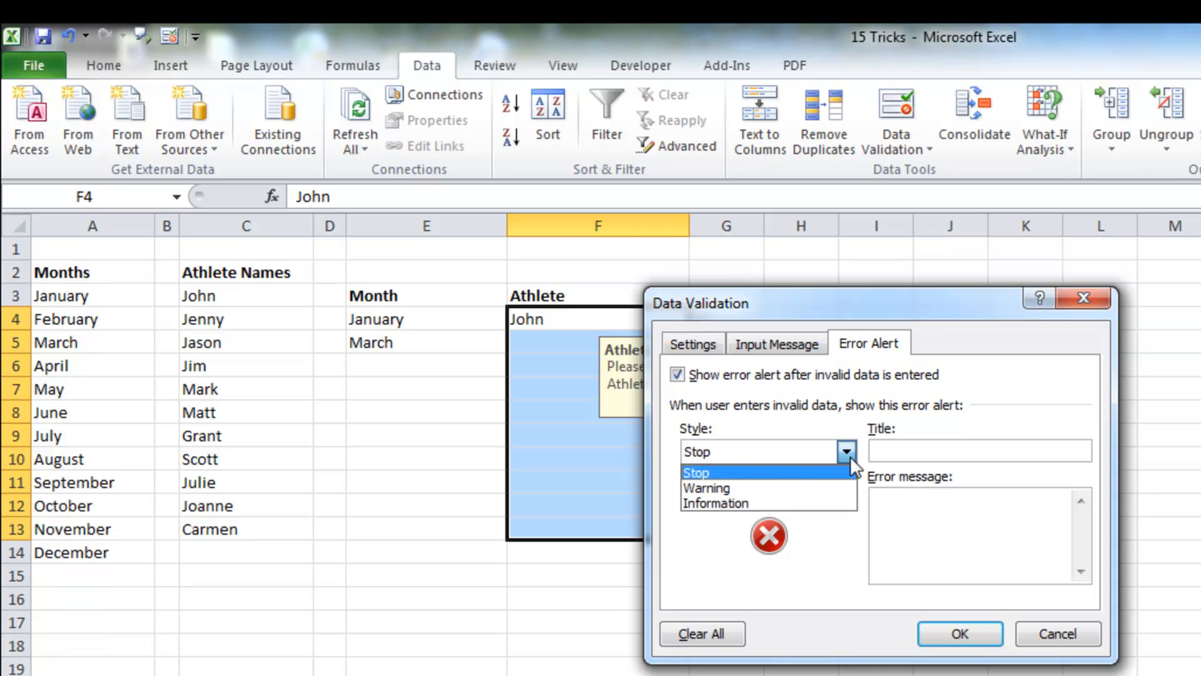
{"action": "left_click", "coordinate": [812, 489]}
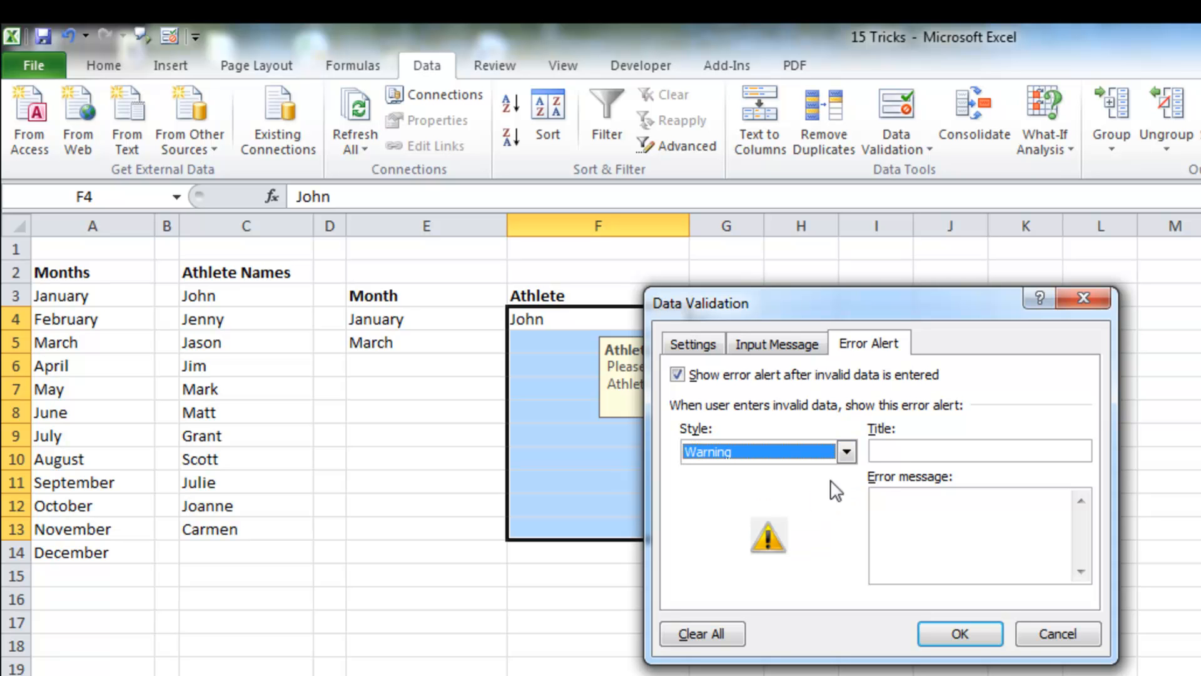
{"action": "left_click", "coordinate": [919, 448]}
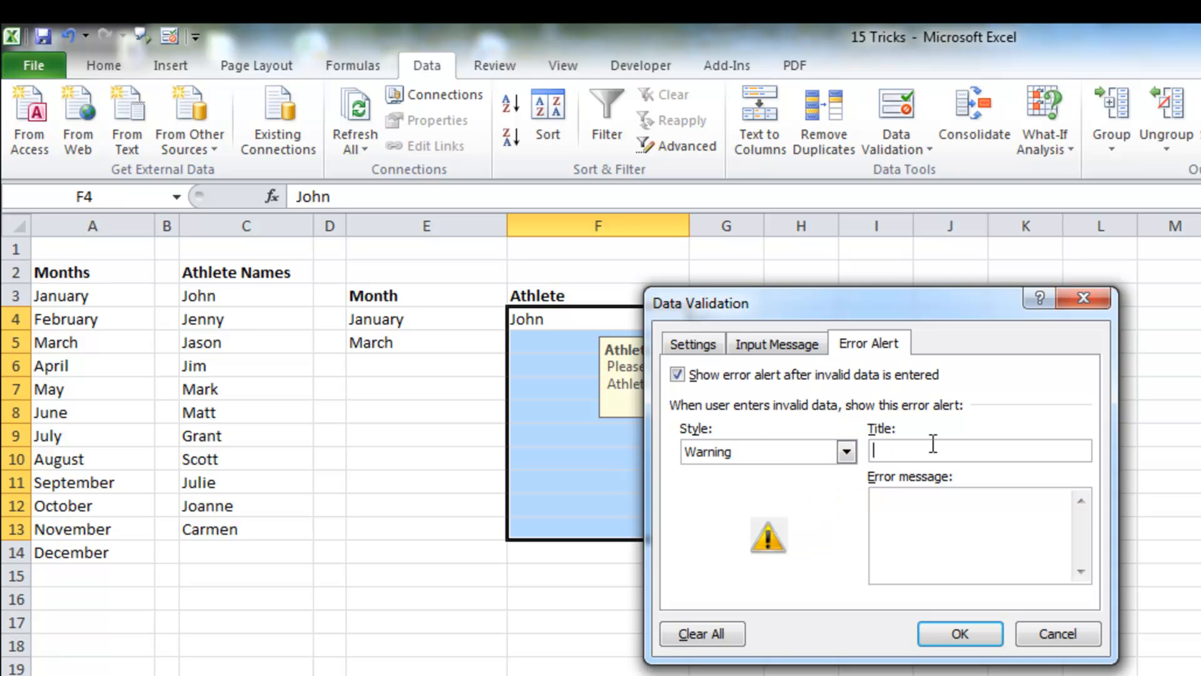
{"action": "type", "text": "Name"}
{"action": "key", "text": "Tab"}
{"action": "type", "text": "Are you sure?"}
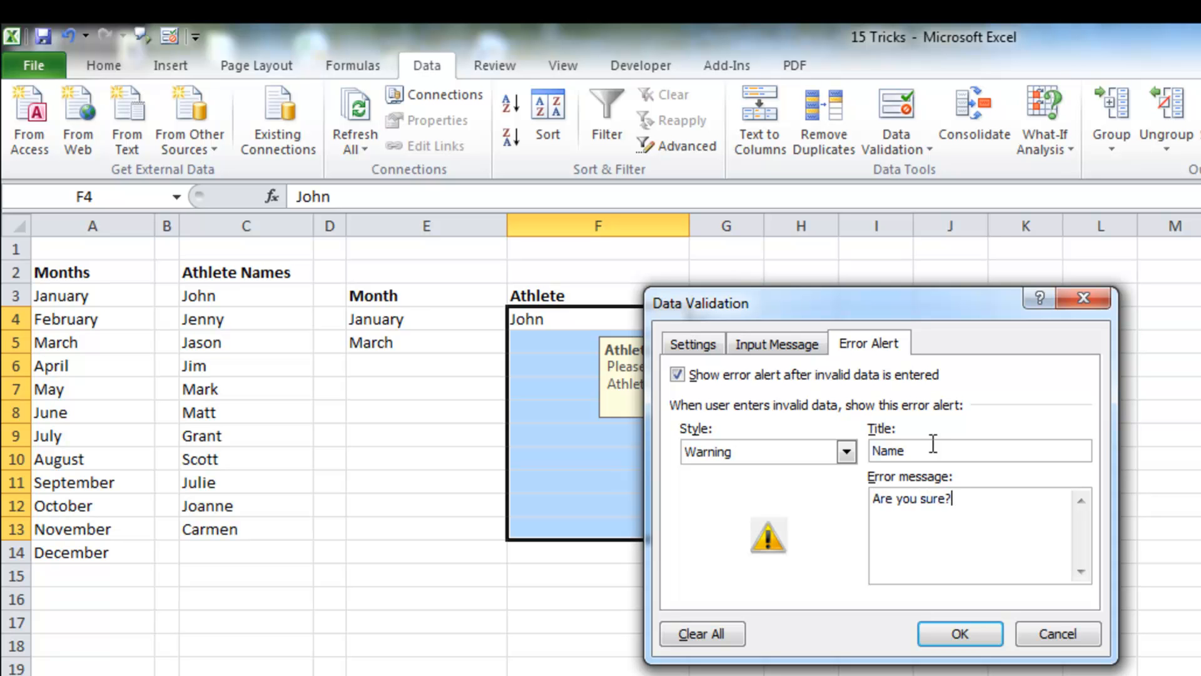
{"action": "left_click", "coordinate": [951, 635]}
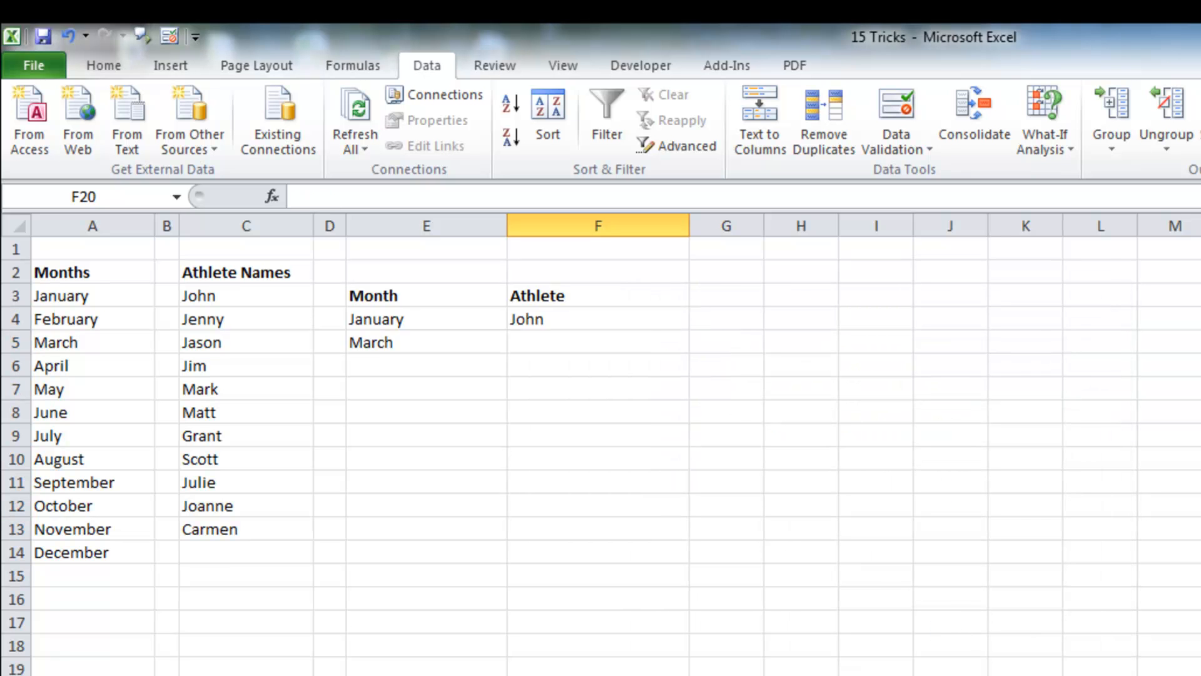
Step: Enter Chris in F5 and accept it despite the warning alert
{"action": "left_click", "coordinate": [617, 347]}
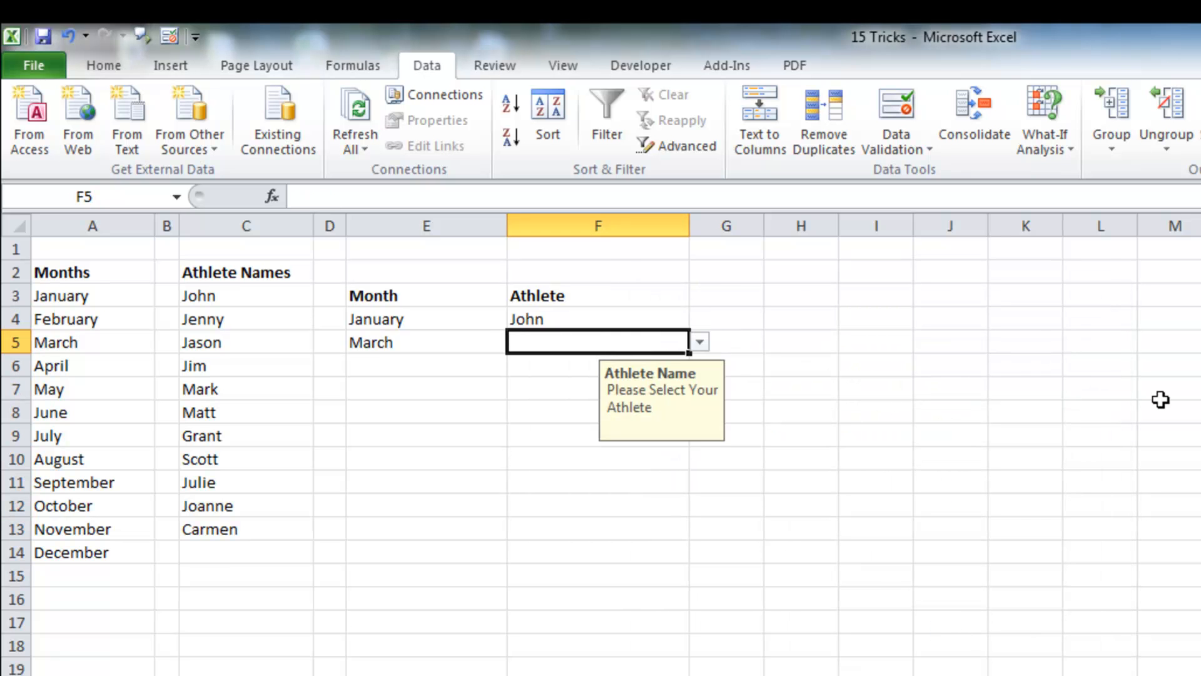
{"action": "type", "text": "Chris"}
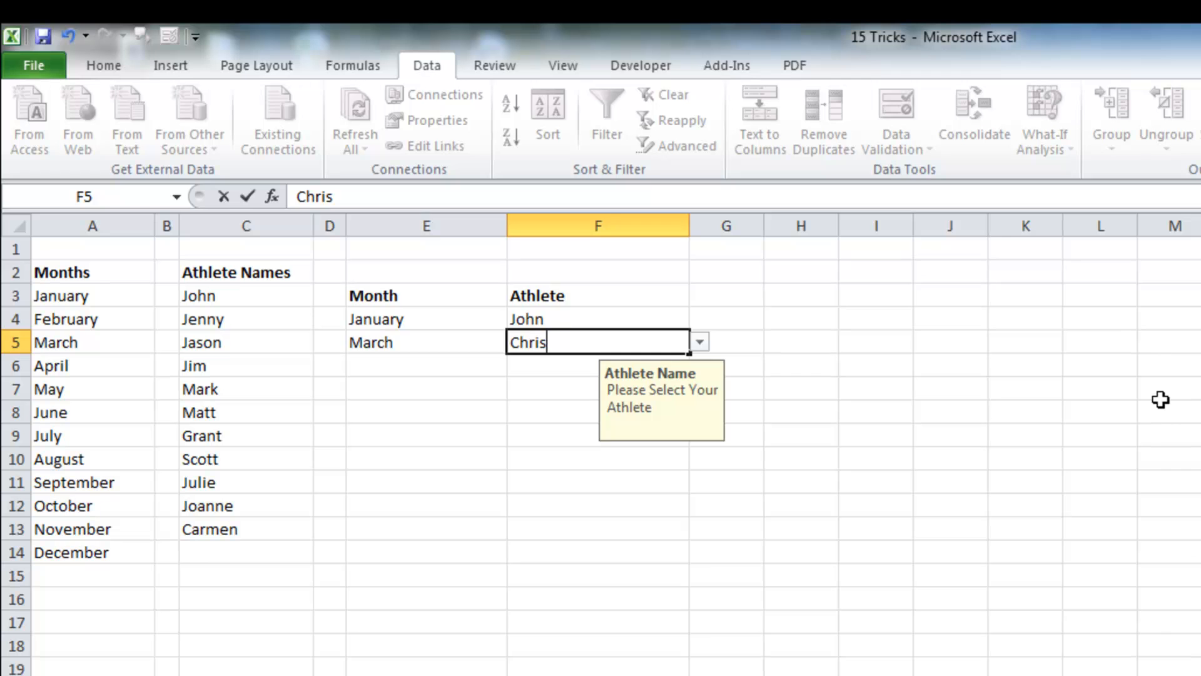
{"action": "key", "text": "Return"}
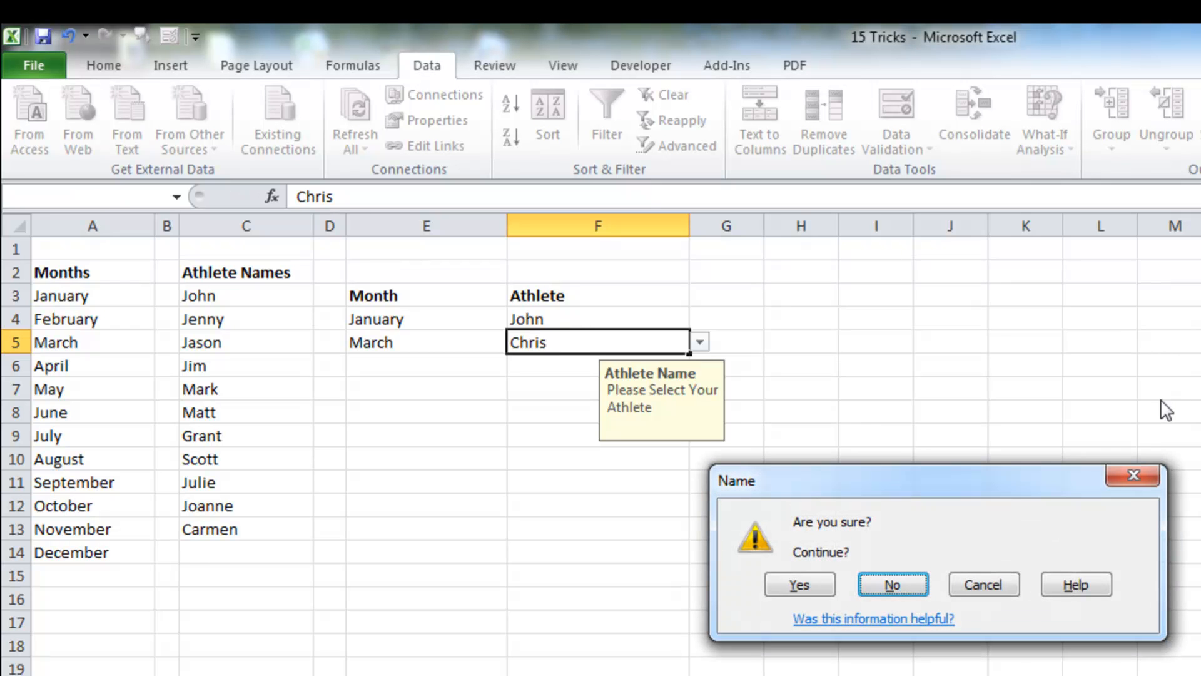
{"action": "left_click", "coordinate": [776, 588]}
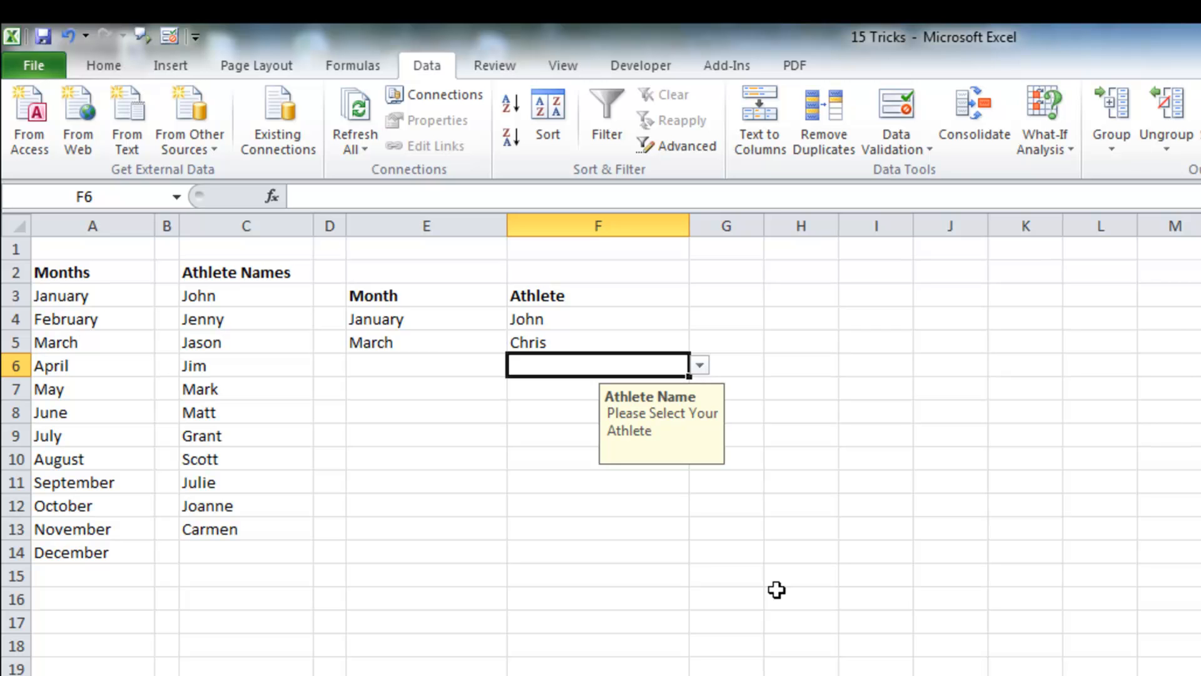
Step: Pick Mark for F6 from the Athlete drop-down, then pick another athlete for F7
{"action": "left_click", "coordinate": [700, 366]}
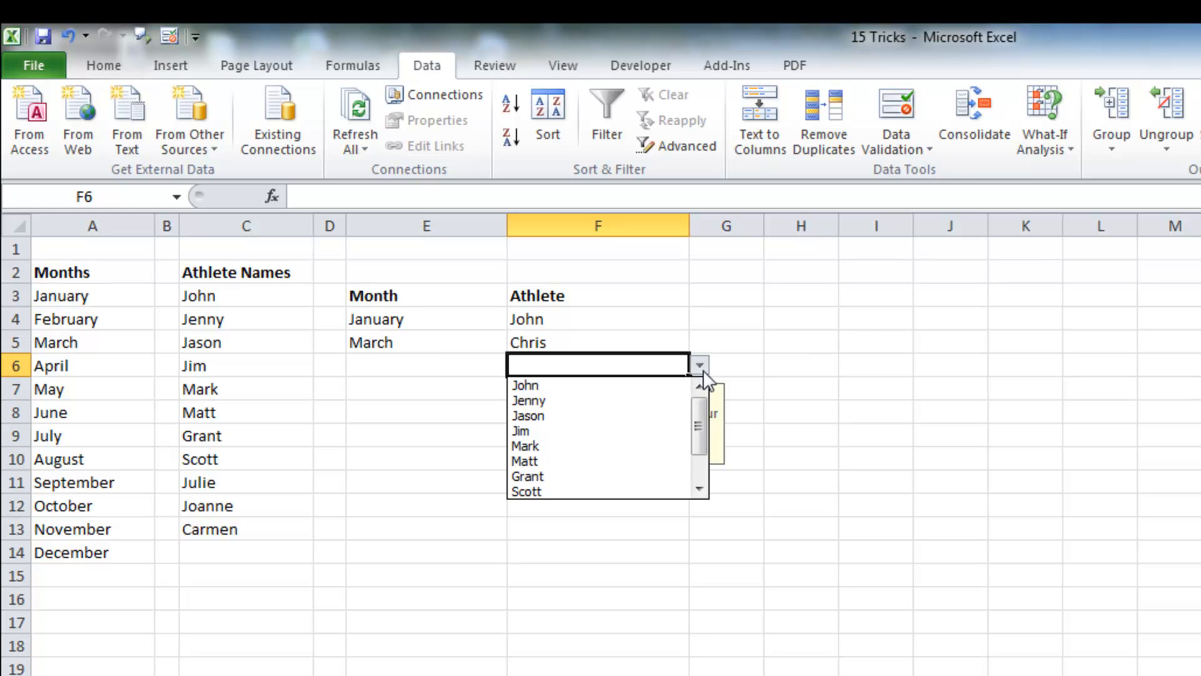
{"action": "left_click", "coordinate": [617, 445]}
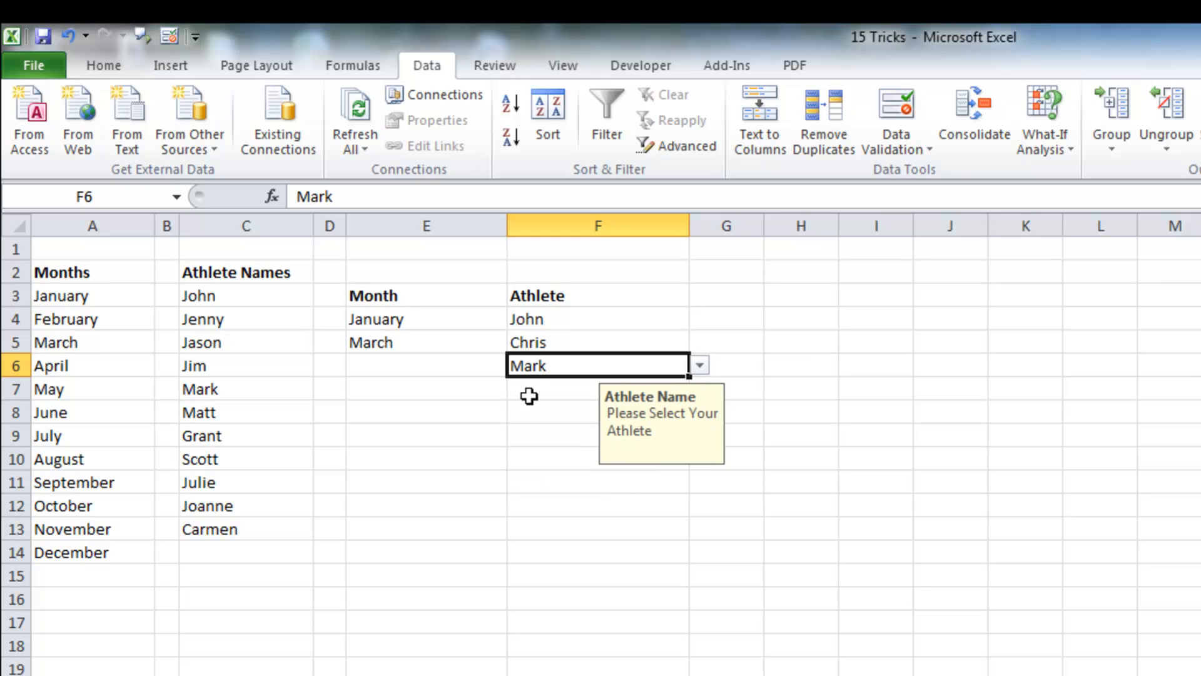
{"action": "key", "text": "Return"}
{"action": "left_click", "coordinate": [699, 389]}
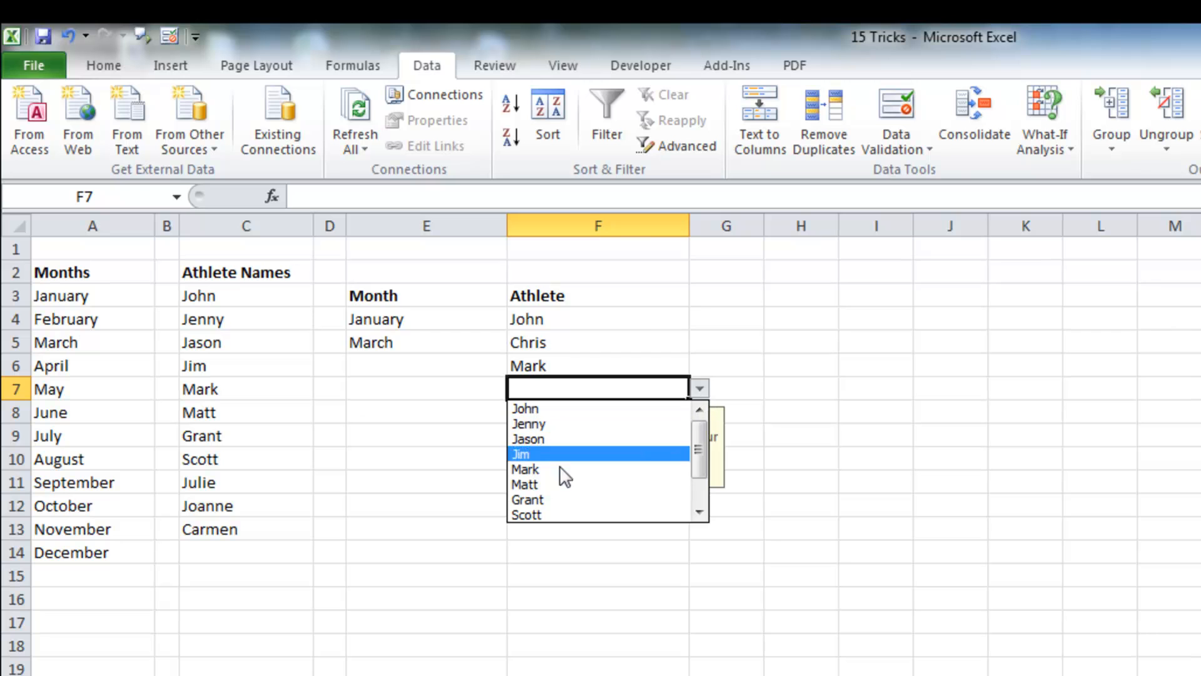
{"action": "left_click", "coordinate": [556, 507]}
{"action": "key", "text": "Return"}
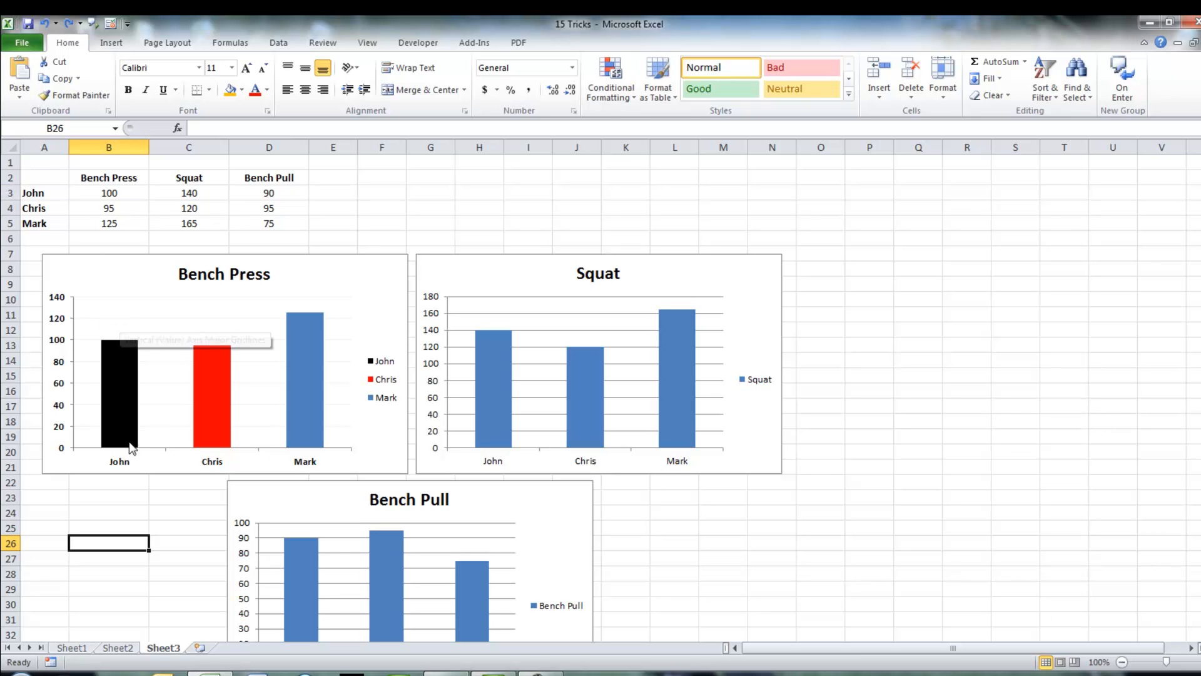
Step: Give the Bench Press chart title a solid orange border
{"action": "mouse_move", "coordinate": [128, 441]}
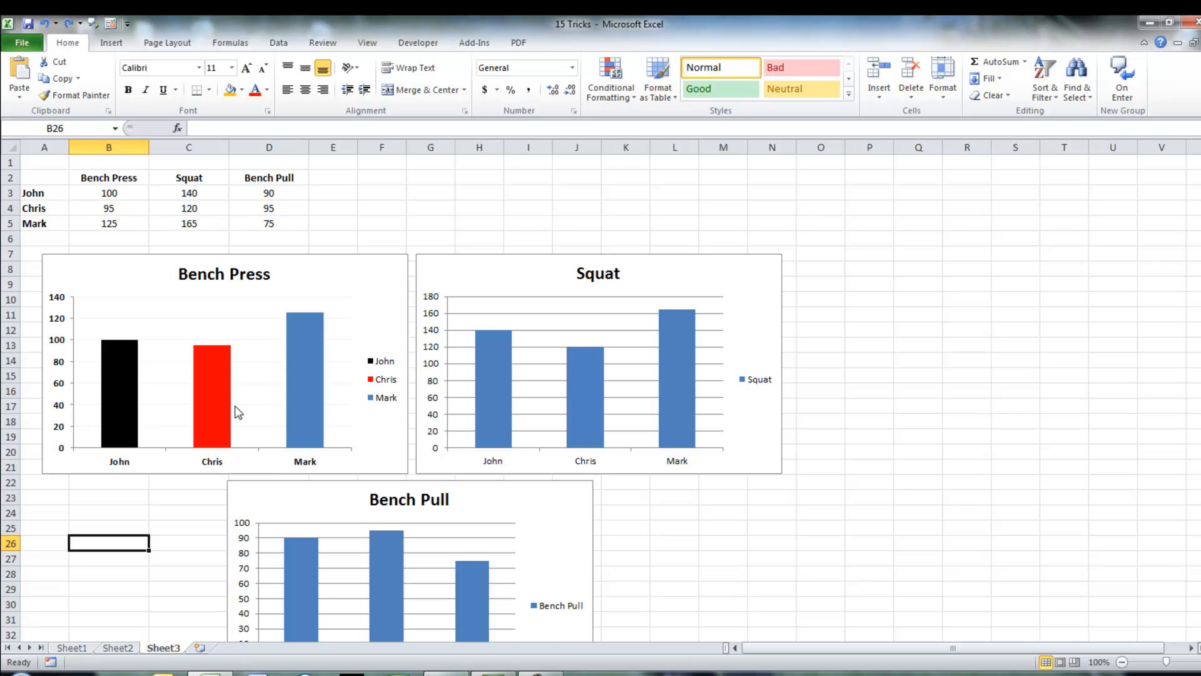
{"action": "mouse_move", "coordinate": [300, 388]}
{"action": "left_click", "coordinate": [386, 378]}
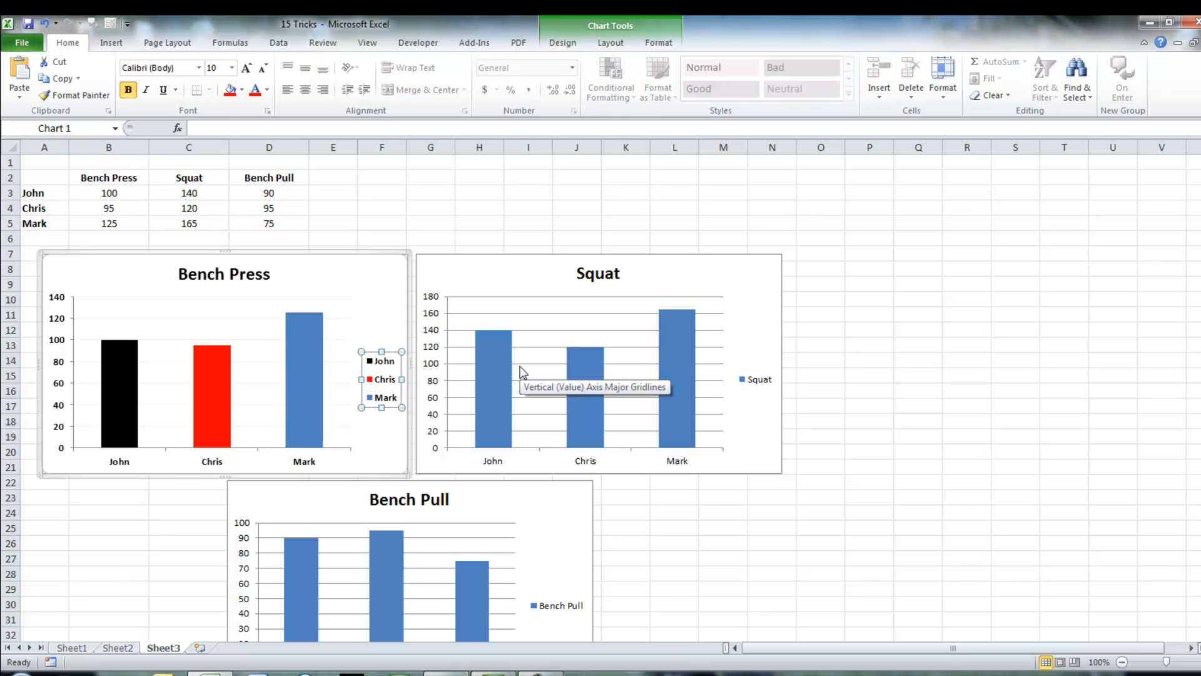
{"action": "left_click", "coordinate": [262, 283]}
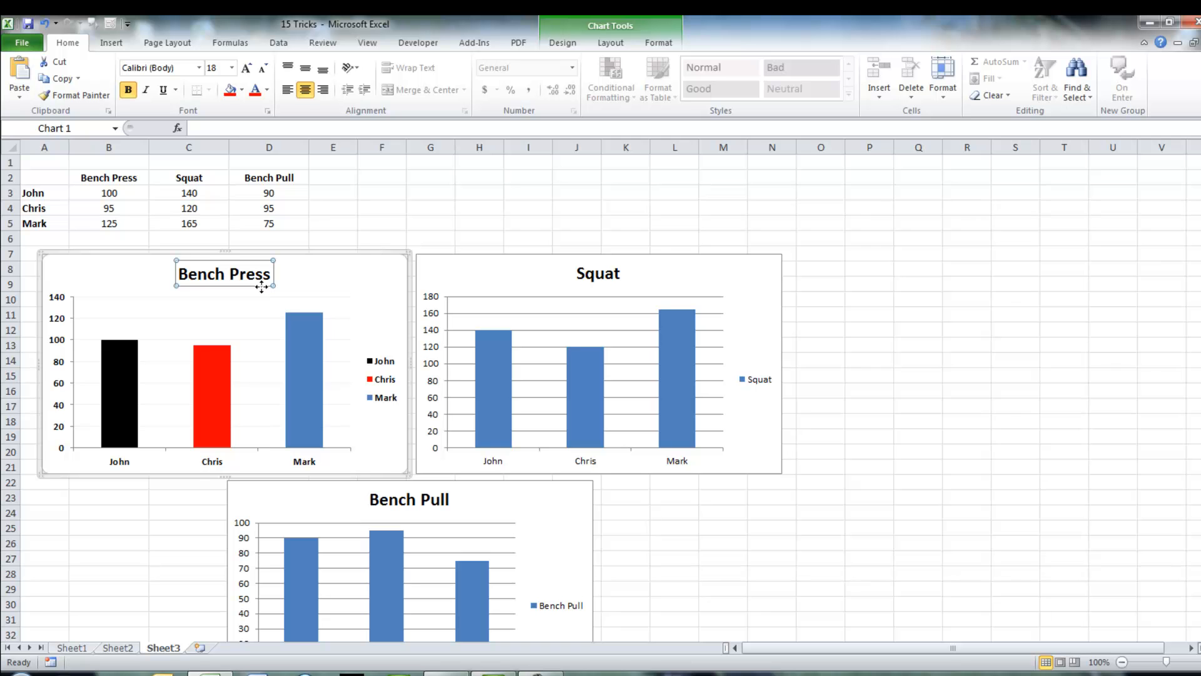
{"action": "right_click", "coordinate": [261, 284]}
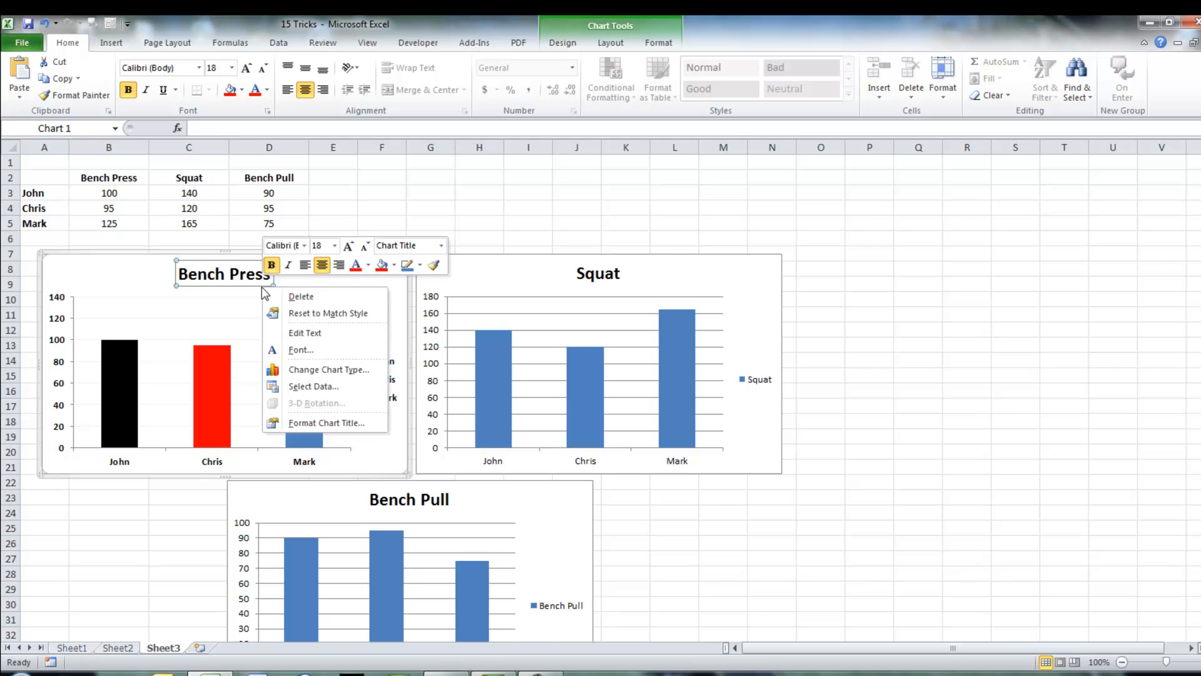
{"action": "left_click", "coordinate": [313, 424]}
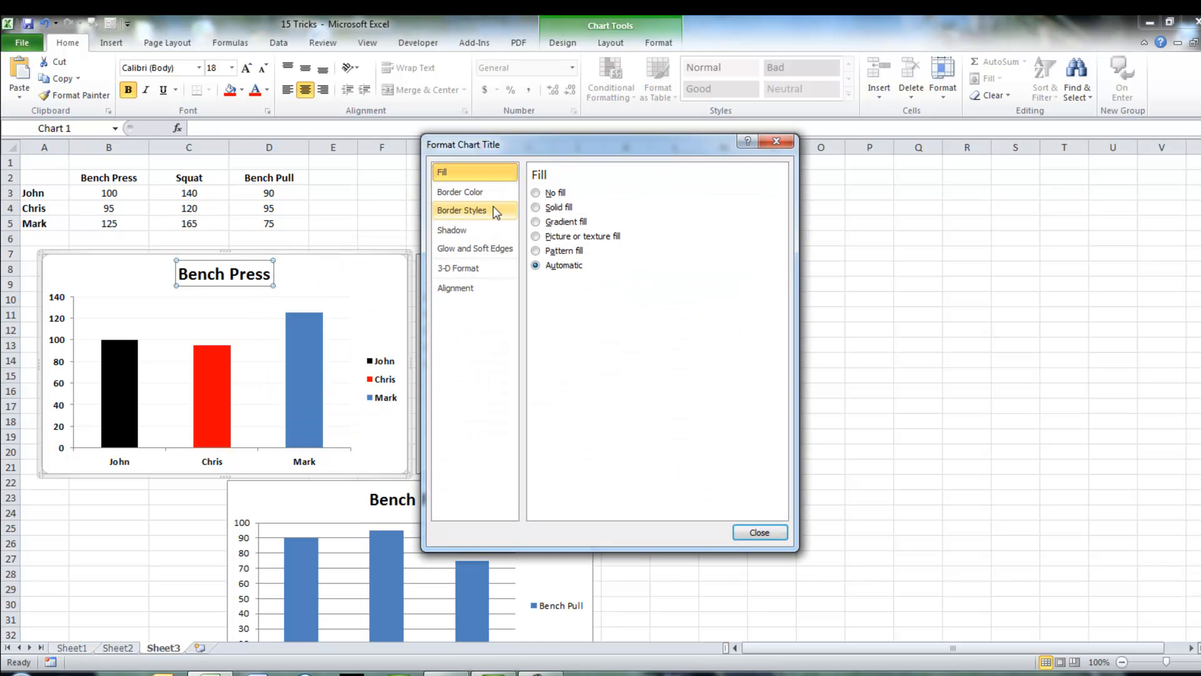
{"action": "left_click", "coordinate": [494, 191]}
{"action": "left_click", "coordinate": [537, 207]}
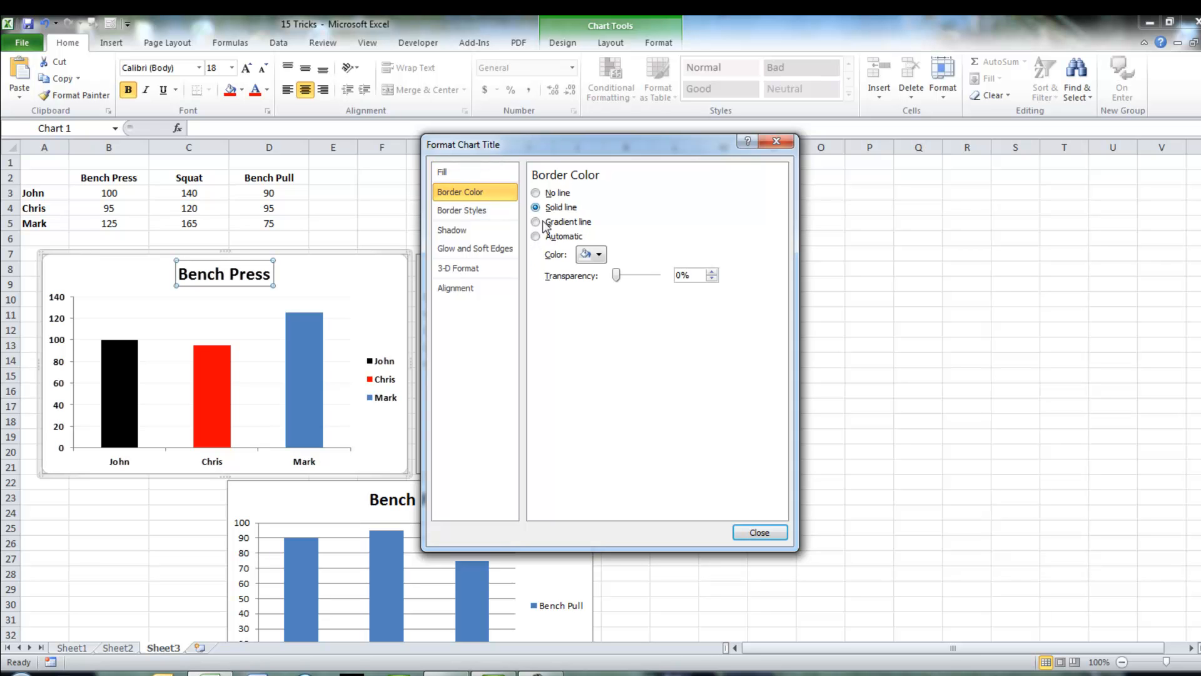
{"action": "left_click", "coordinate": [598, 255]}
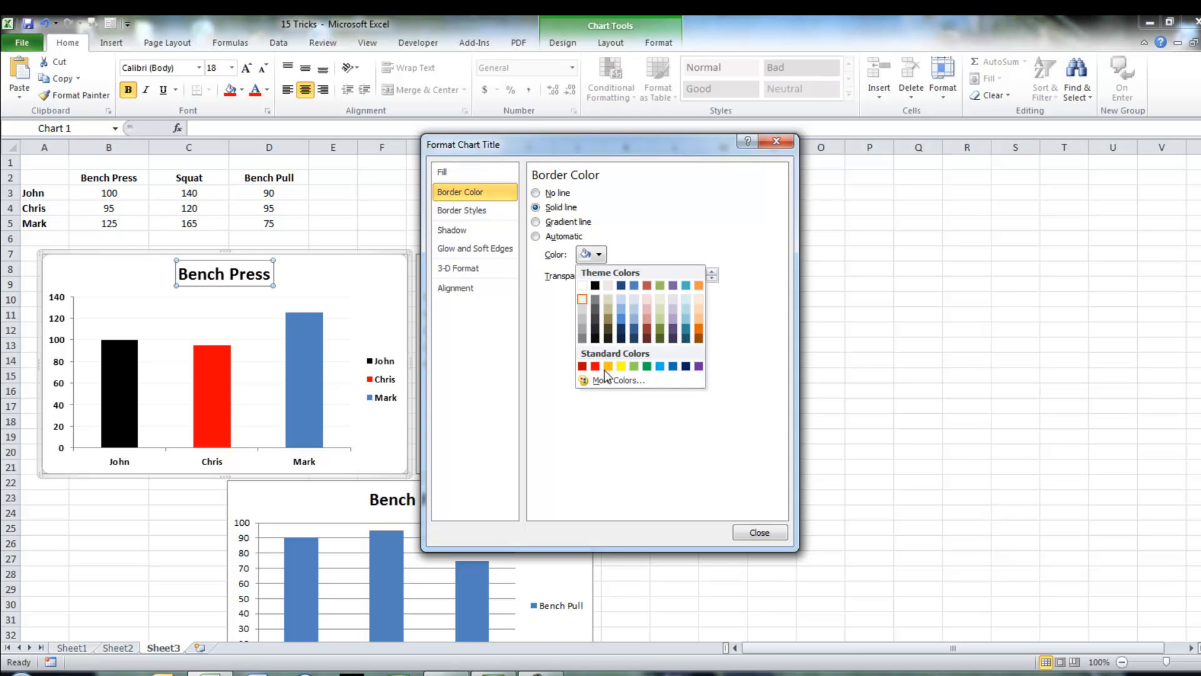
{"action": "left_click", "coordinate": [607, 366]}
{"action": "left_click", "coordinate": [746, 532]}
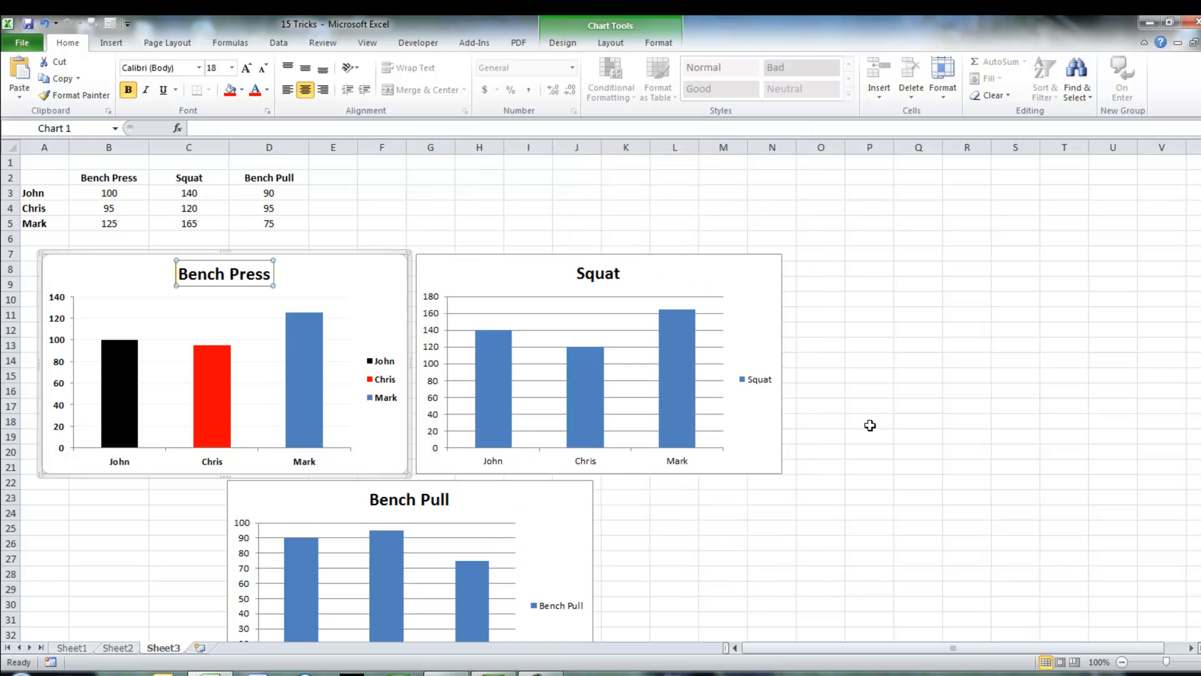
Step: Copy the Bench Press chart and paste only its formats onto the Squat chart
{"action": "left_click", "coordinate": [870, 424]}
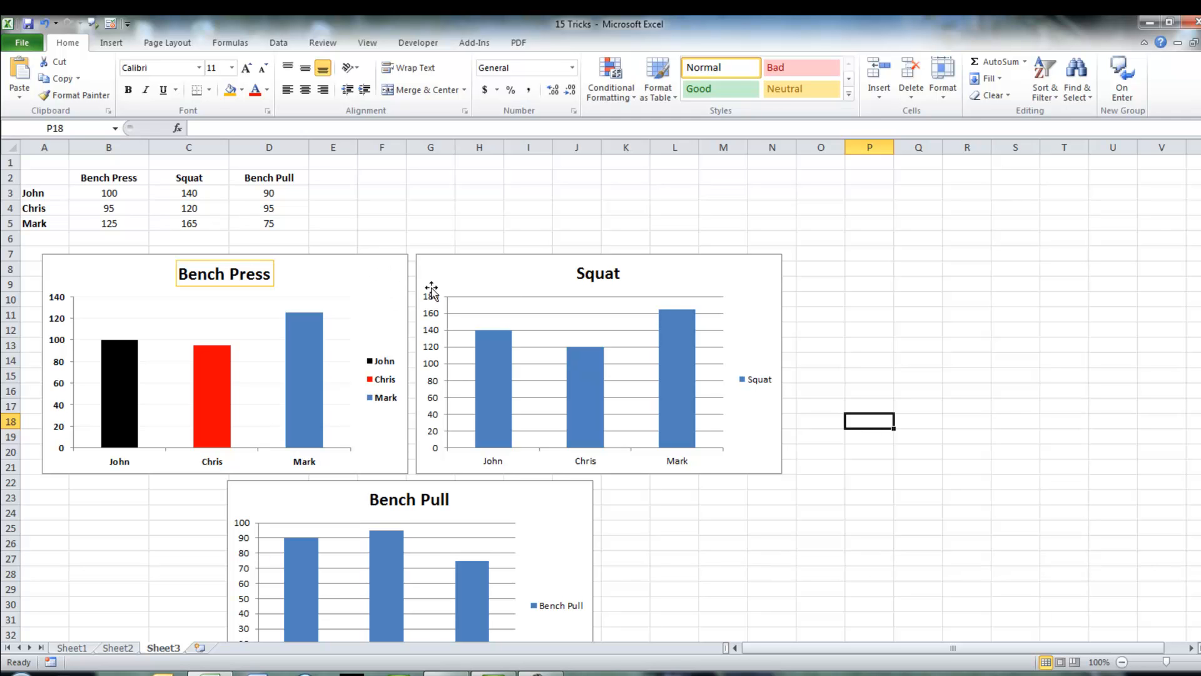
{"action": "left_click", "coordinate": [325, 274]}
{"action": "right_click", "coordinate": [324, 274]}
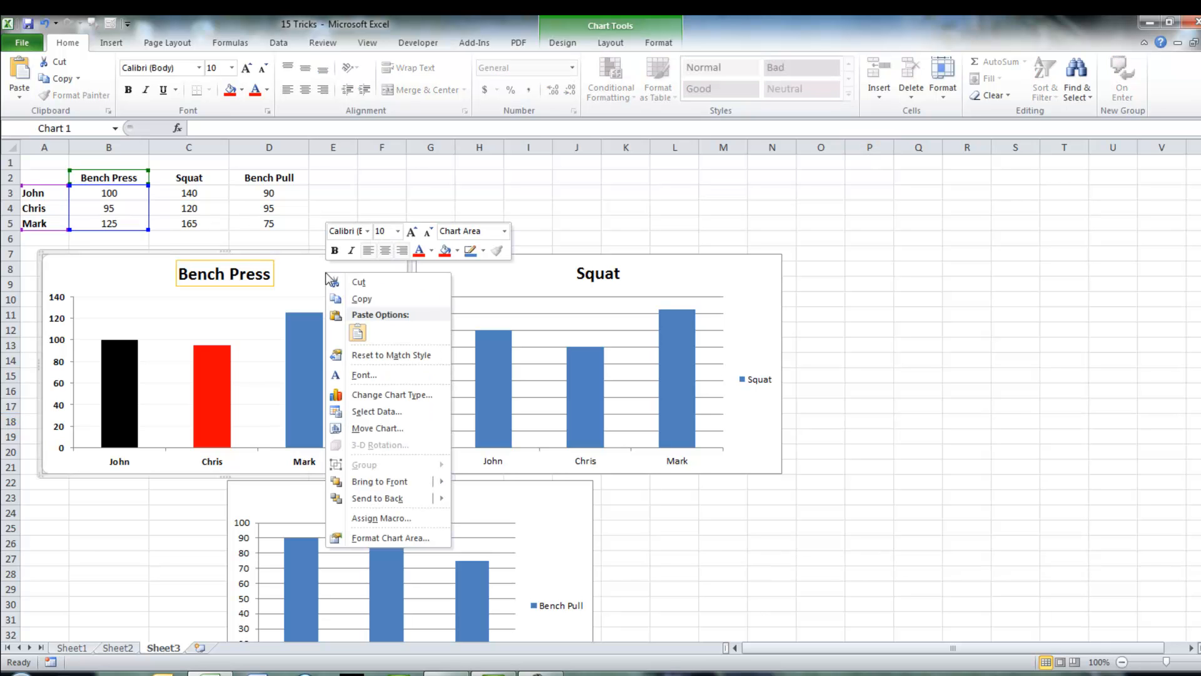
{"action": "left_click", "coordinate": [355, 299]}
{"action": "left_click", "coordinate": [474, 276]}
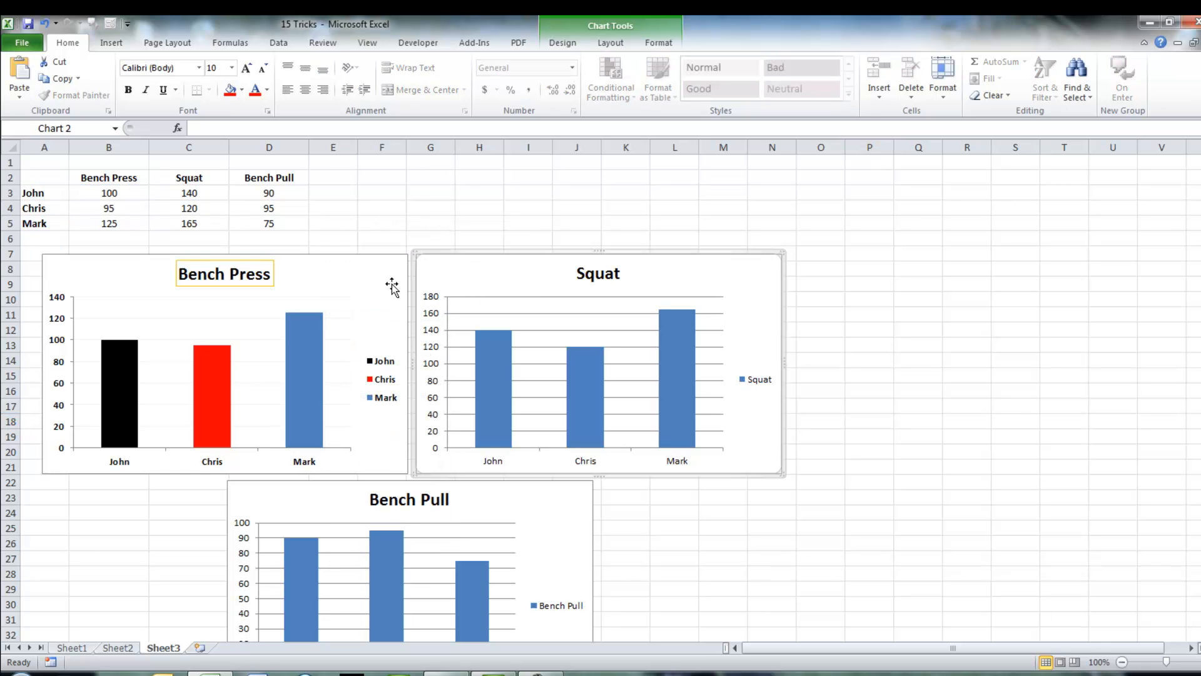
{"action": "left_click", "coordinate": [26, 93]}
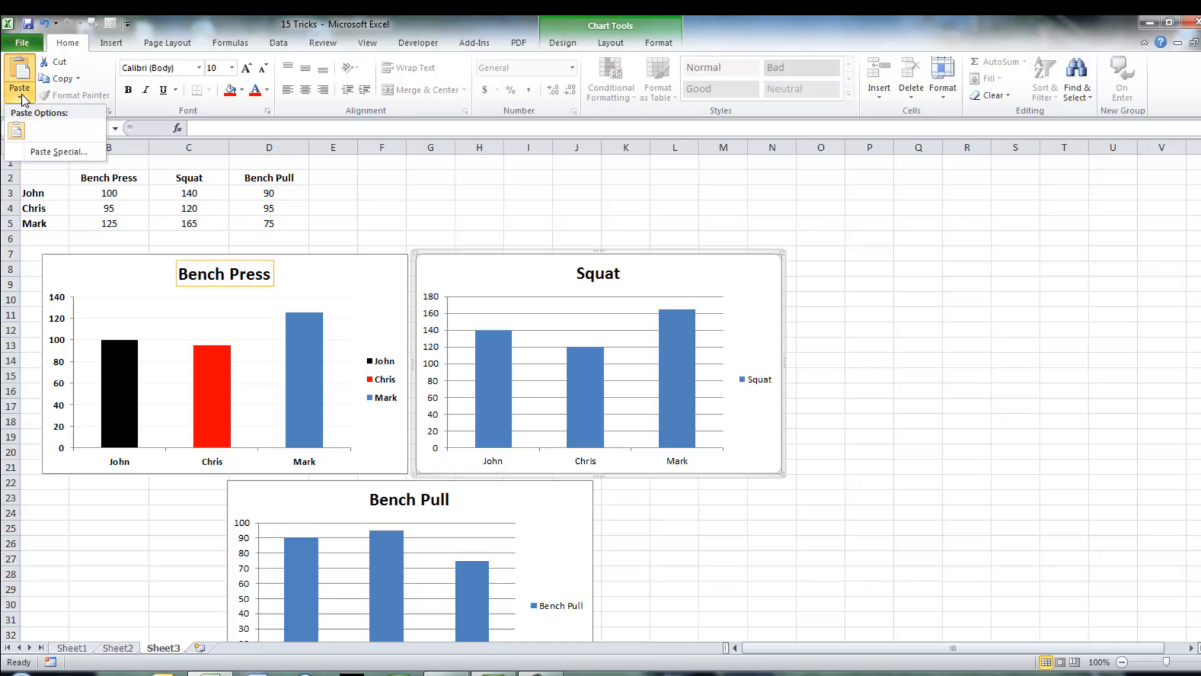
{"action": "left_click", "coordinate": [37, 150]}
{"action": "left_click", "coordinate": [533, 312]}
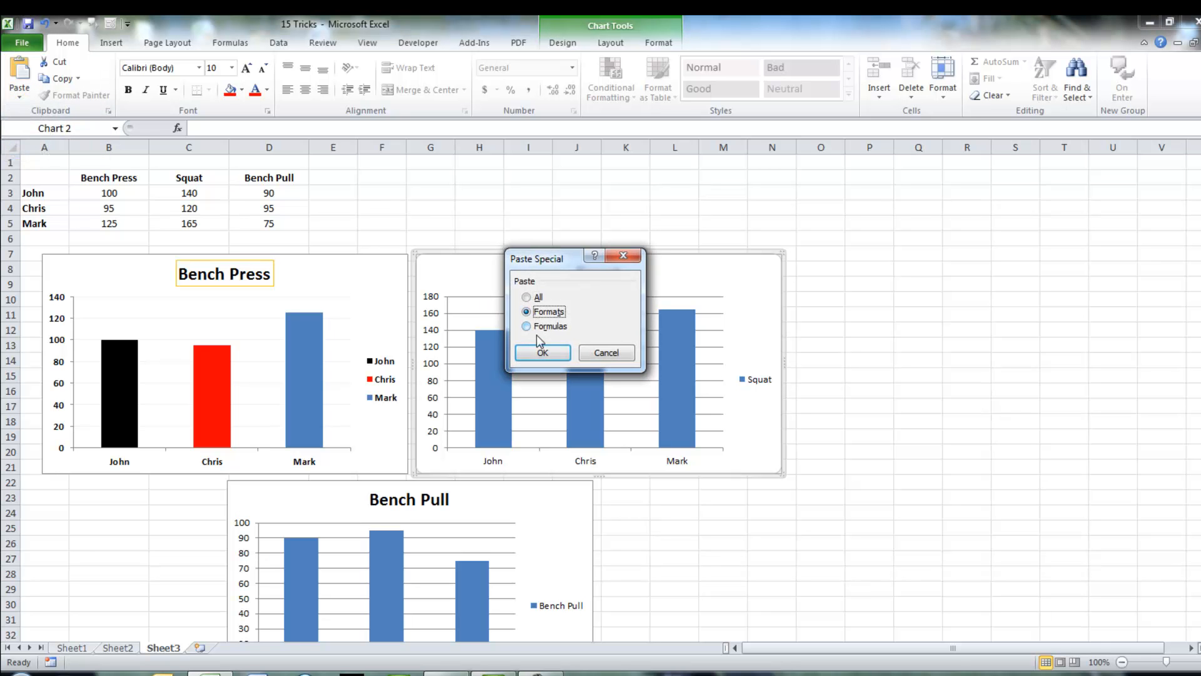
{"action": "left_click", "coordinate": [539, 352]}
{"action": "scroll", "coordinate": [898, 382], "scroll_direction": "down", "scroll_amount": 1}
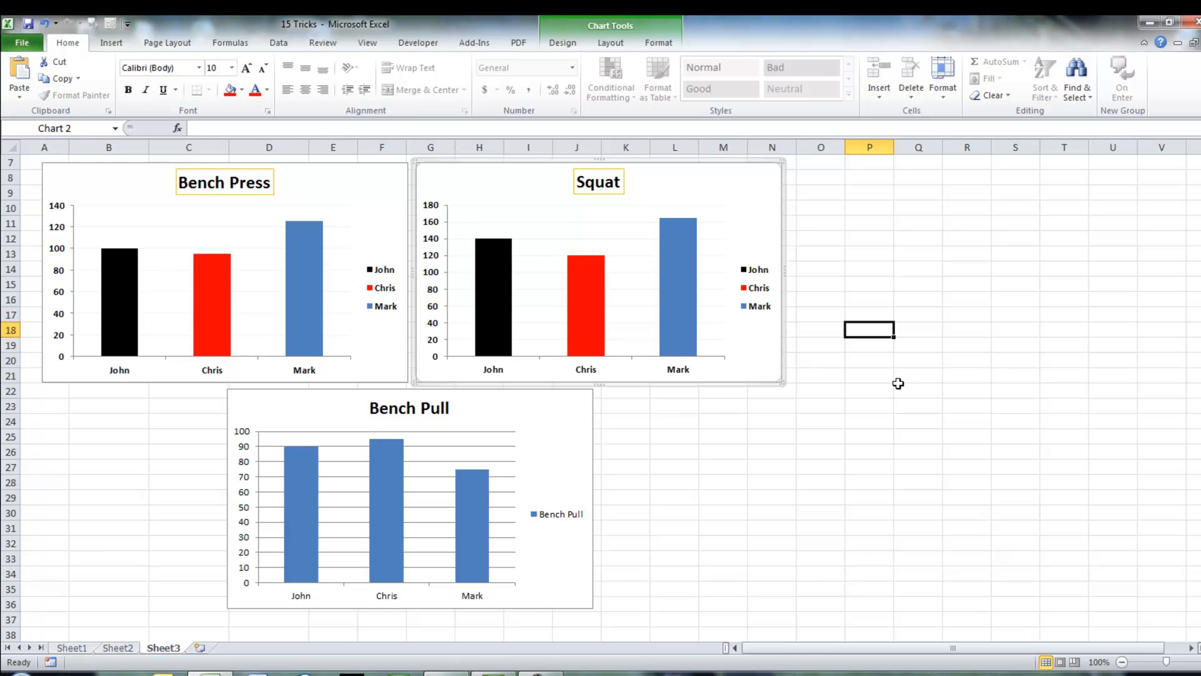
Step: Paste only the copied chart formats onto the Bench Pull chart
{"action": "left_click", "coordinate": [820, 482]}
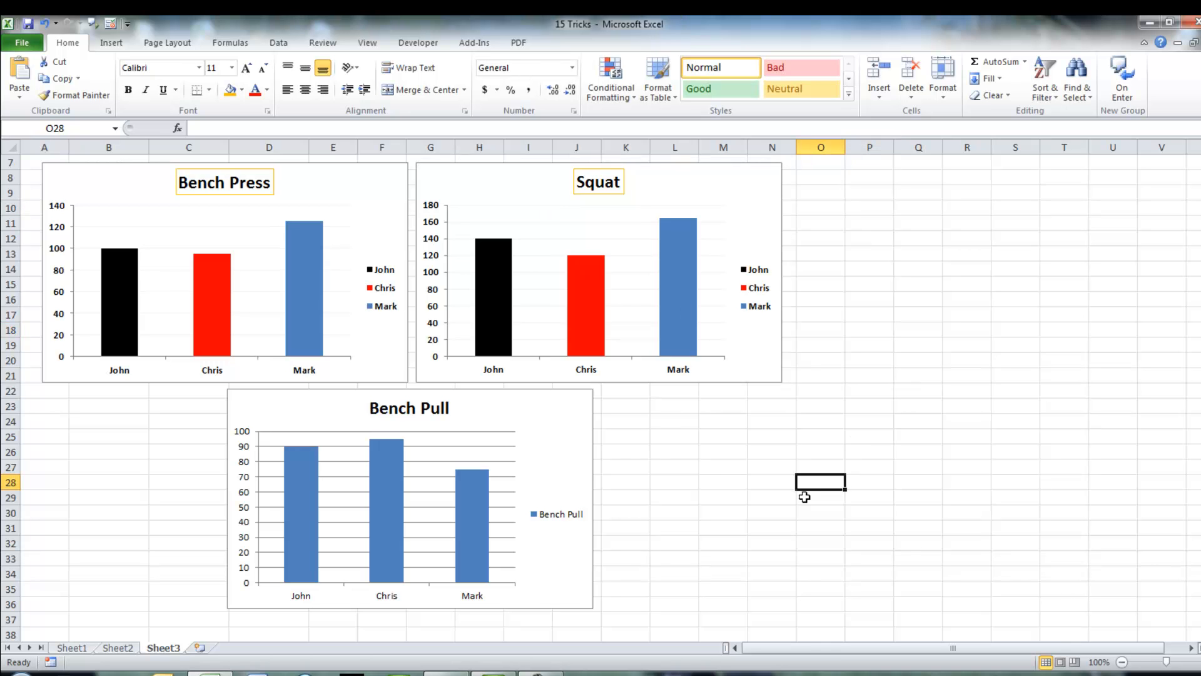
{"action": "left_click", "coordinate": [530, 418]}
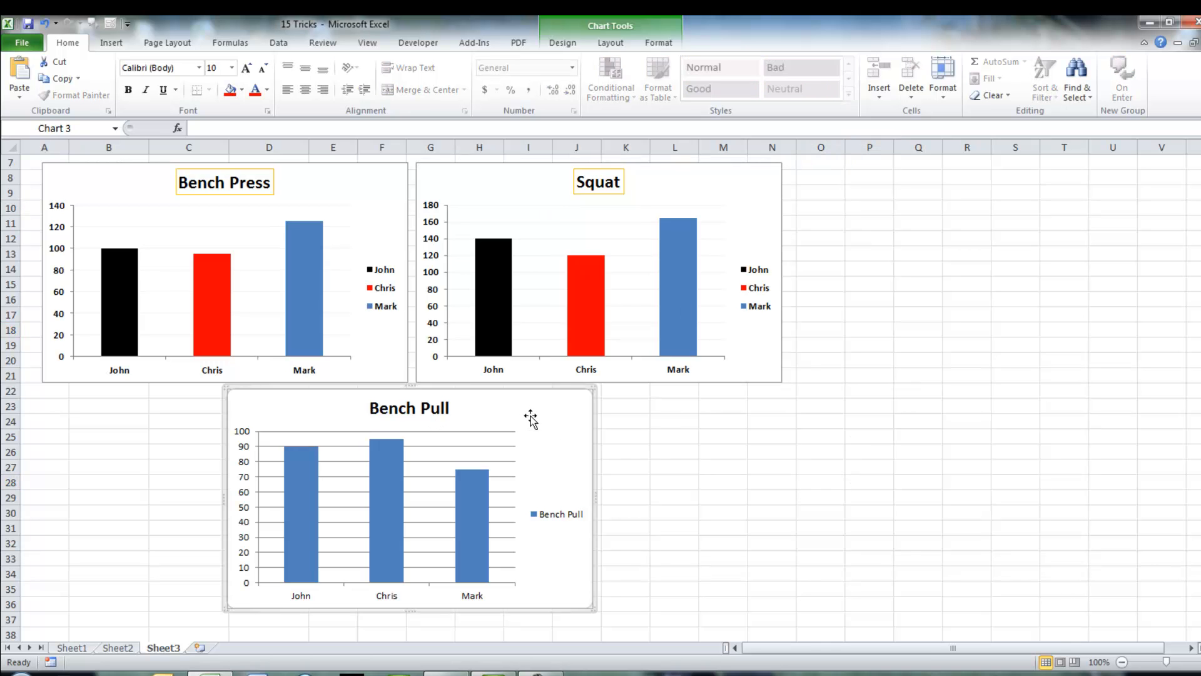
{"action": "left_click", "coordinate": [16, 100]}
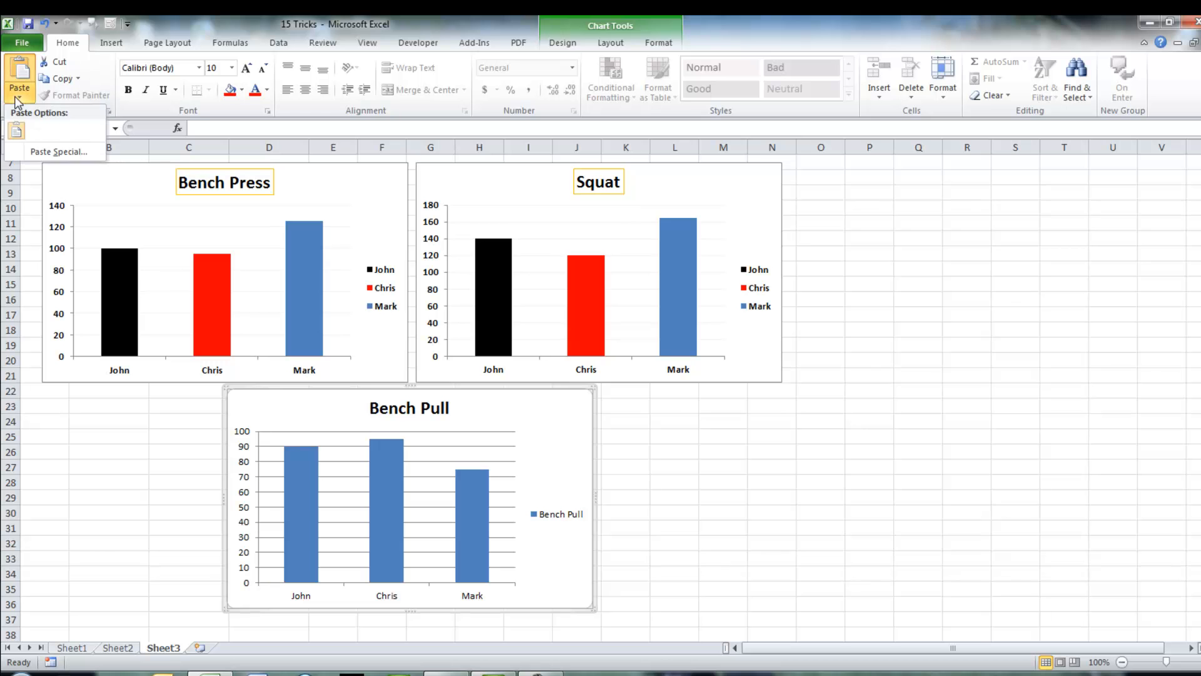
{"action": "left_click", "coordinate": [28, 152]}
{"action": "left_click", "coordinate": [546, 311]}
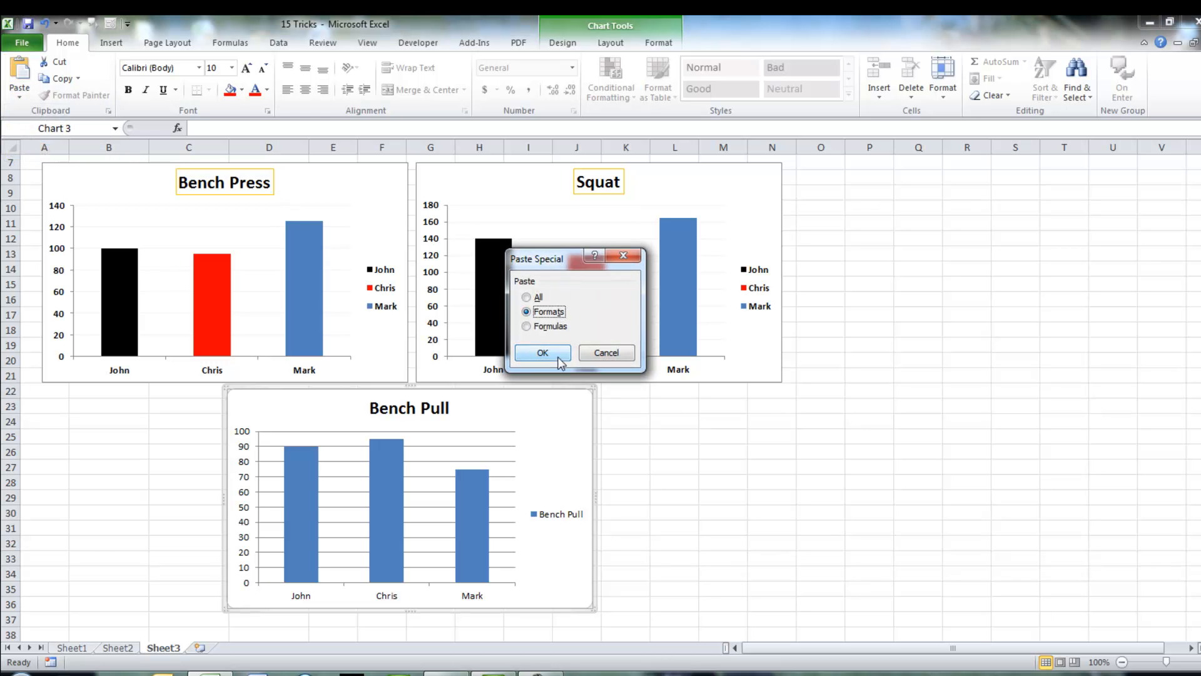
{"action": "left_click", "coordinate": [560, 353]}
{"action": "left_click", "coordinate": [47, 411]}
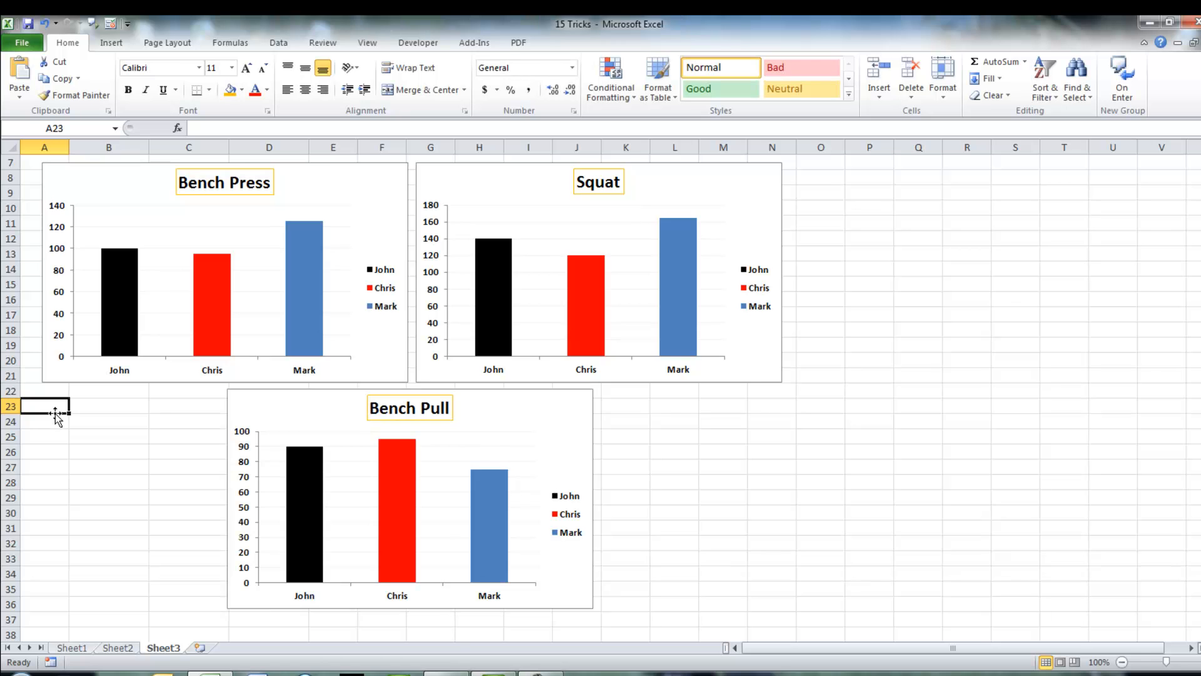
Step: Enter =AVERAGE(B4:B14) in B17 to average the Appearances column
{"action": "scroll", "coordinate": [50, 414], "scroll_direction": "up", "scroll_amount": 2}
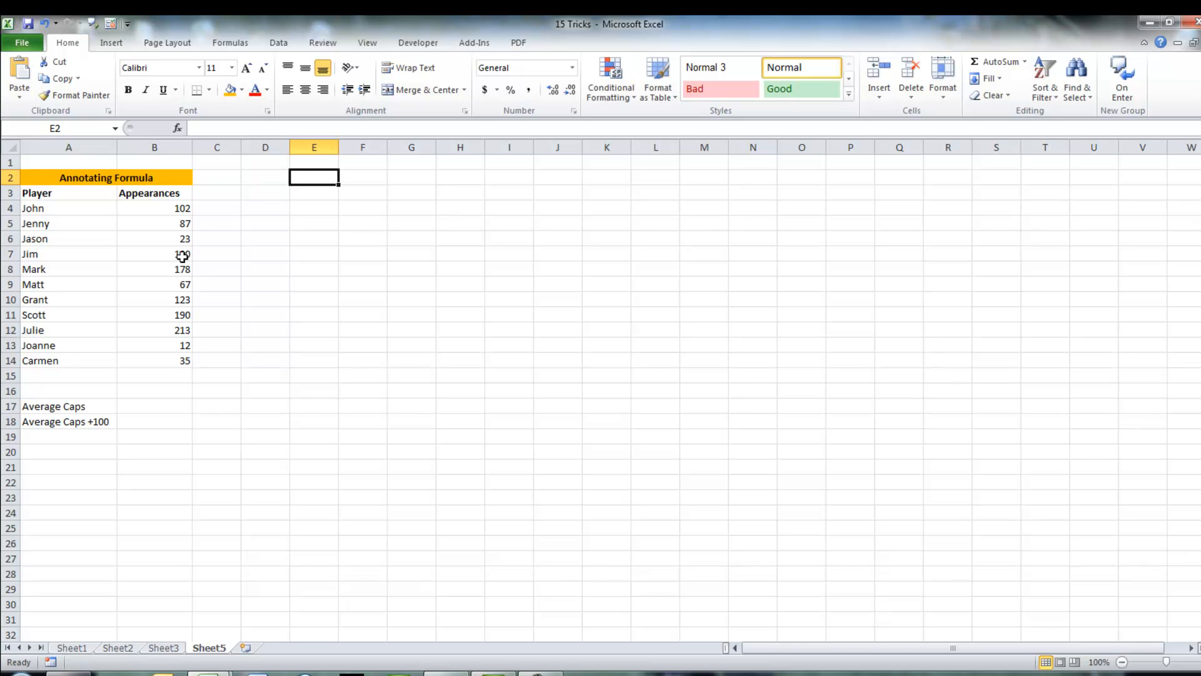
{"action": "left_click", "coordinate": [162, 405]}
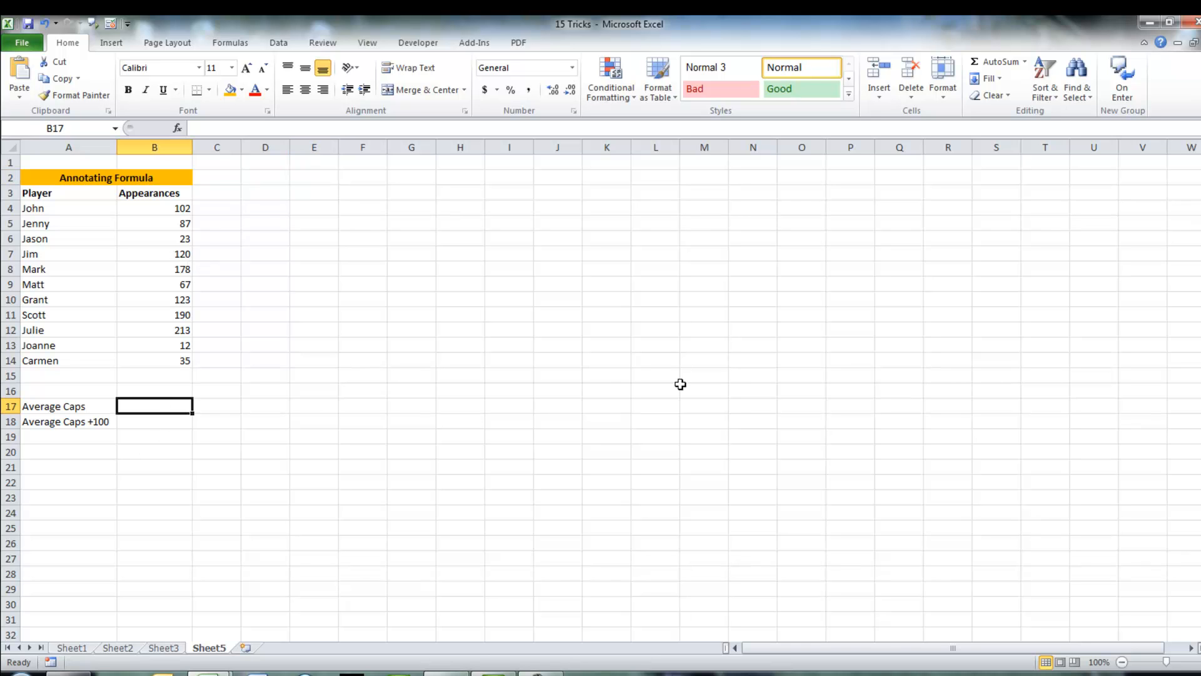
{"action": "type", "text": "=average("}
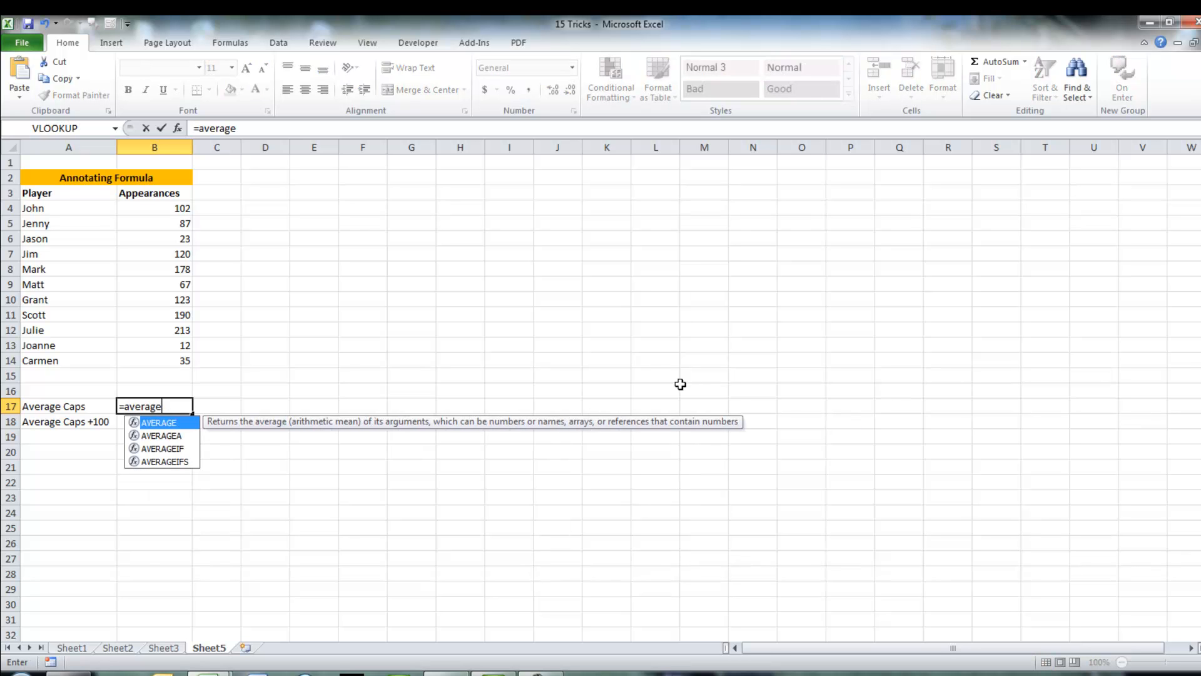
{"action": "left_click_drag", "start_coordinate": [183, 209], "coordinate": [170, 359]}
{"action": "type", "text": ")"}
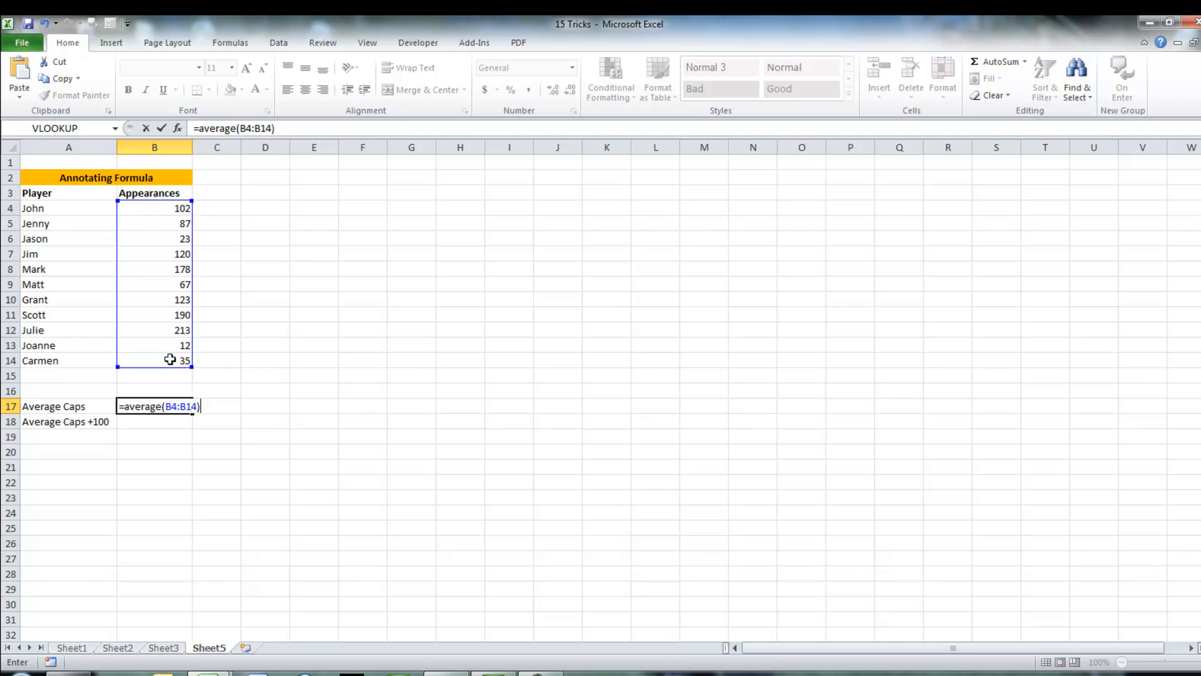
{"action": "key", "text": "Return"}
{"action": "key", "text": "Up"}
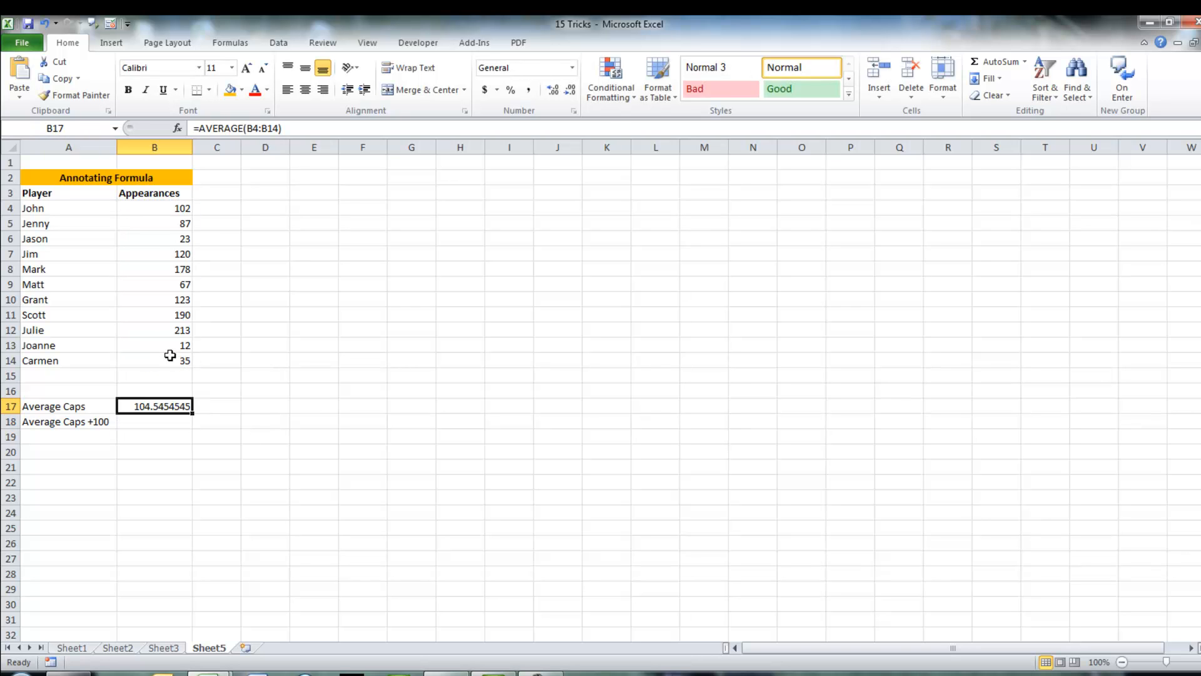
Step: Decrease the decimal places of B17's result to a whole number
{"action": "left_click", "coordinate": [570, 91]}
{"action": "left_click", "coordinate": [571, 90]}
{"action": "left_click", "coordinate": [571, 91]}
{"action": "left_click", "coordinate": [571, 90]}
{"action": "left_click", "coordinate": [570, 91]}
{"action": "left_click", "coordinate": [571, 91]}
{"action": "left_click", "coordinate": [570, 91]}
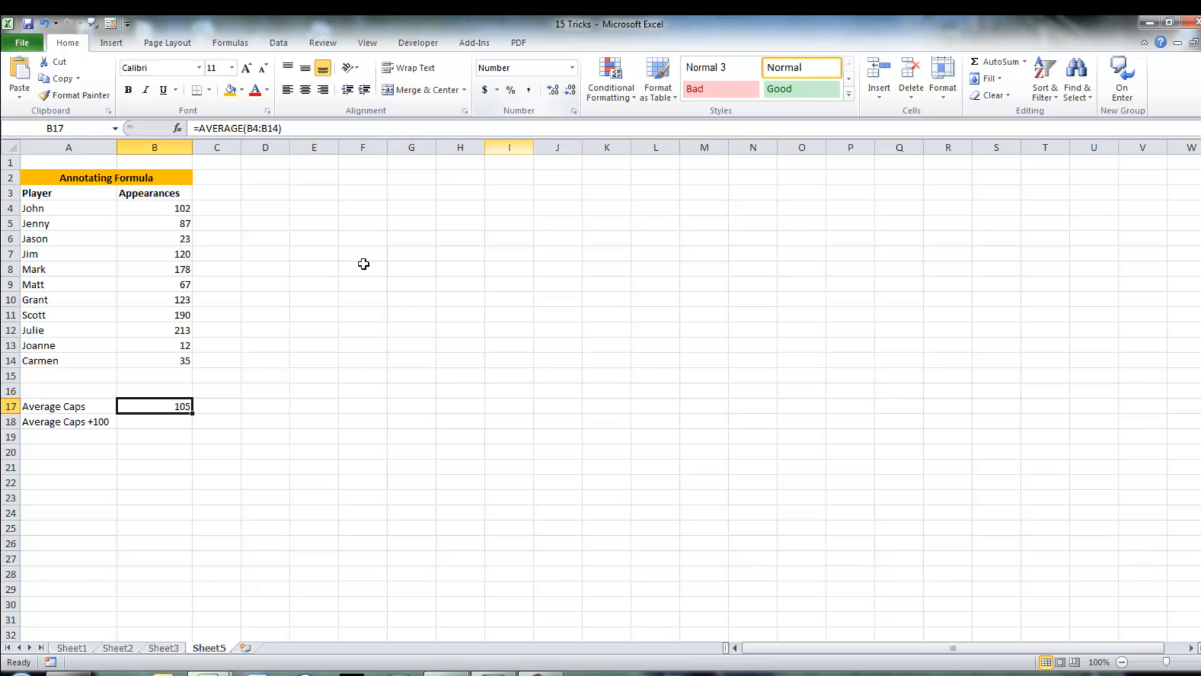
Step: Enter =AVERAGEIF(B4:B14,">100") in B18 to average appearances above 100
{"action": "left_click", "coordinate": [172, 421]}
{"action": "type", "text": "=aver"}
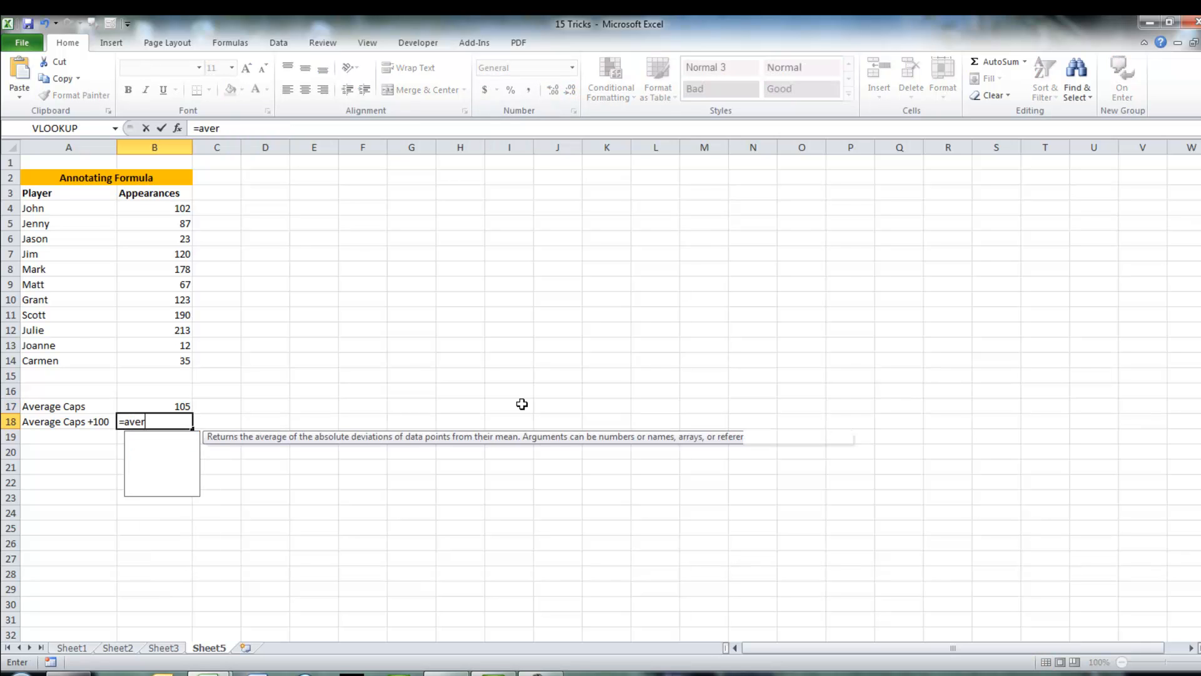
{"action": "type", "text": "ageif("}
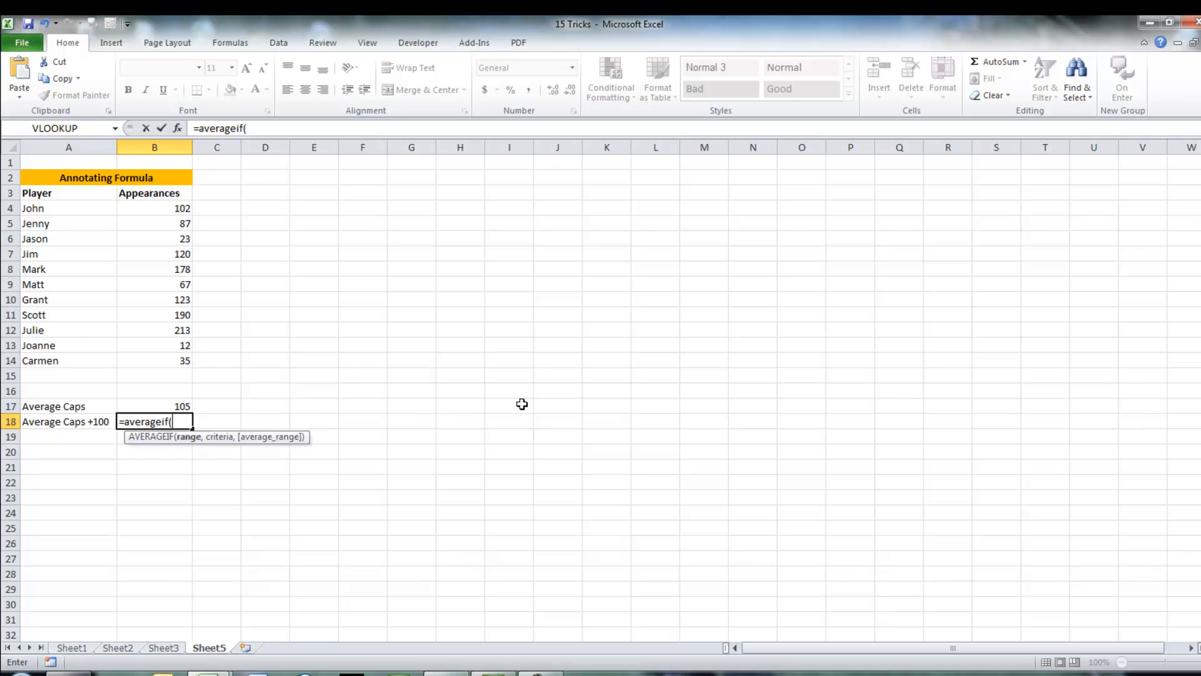
{"action": "left_click_drag", "start_coordinate": [157, 205], "coordinate": [164, 360]}
{"action": "type", "text": ","}
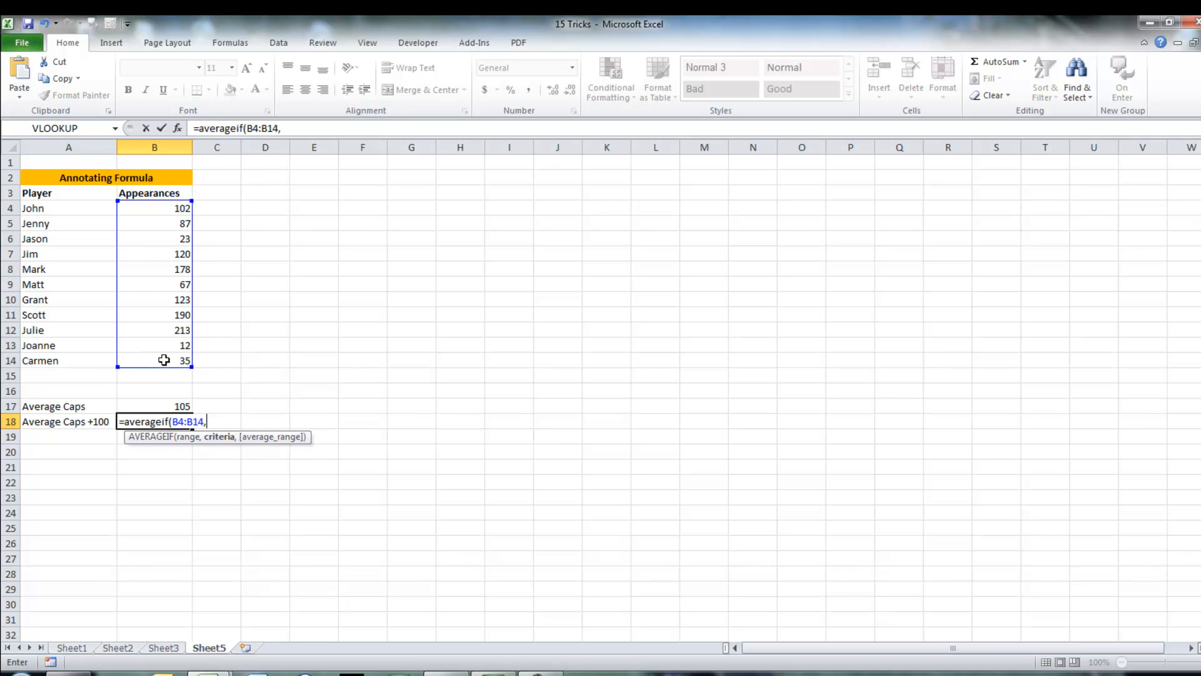
{"action": "type", "text": "\">100\")"}
{"action": "key", "text": "Return"}
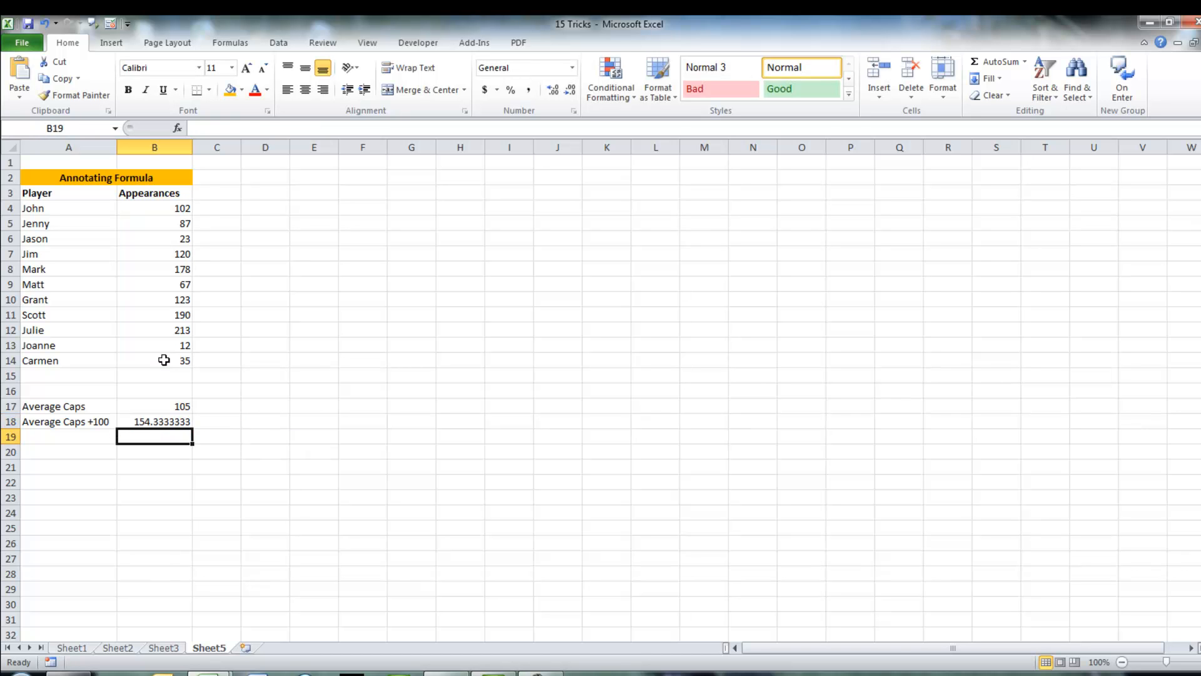
{"action": "key", "text": "Up"}
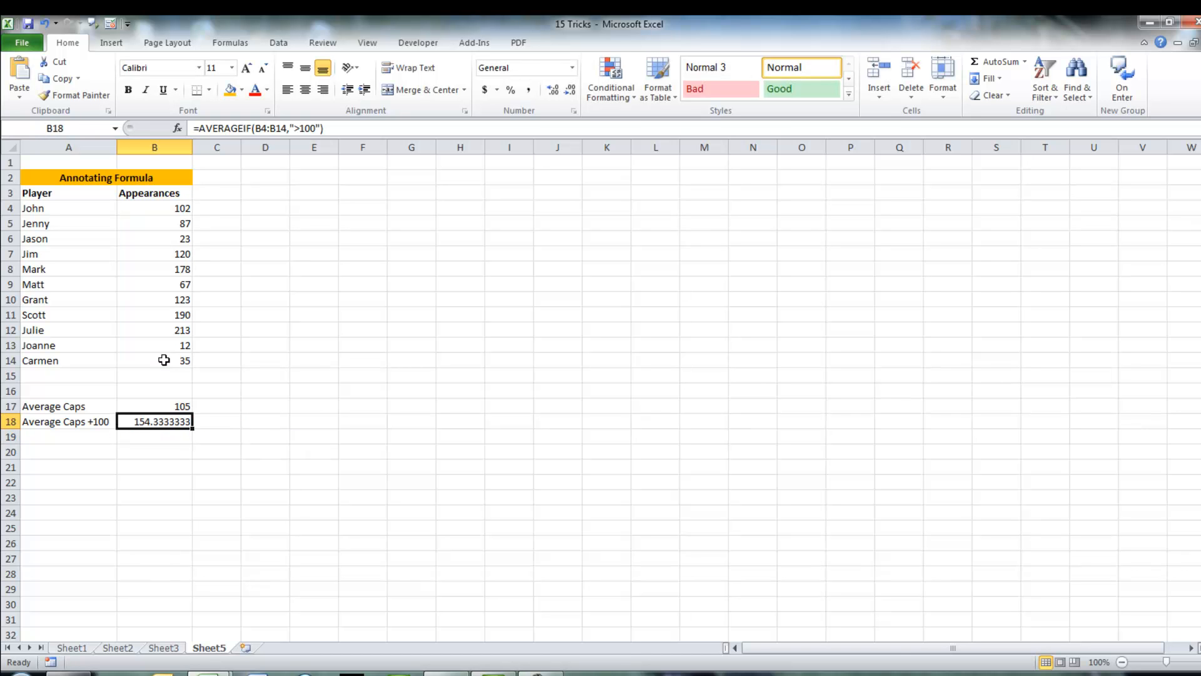
Step: Decrease the decimal places of B18's result to a whole number
{"action": "left_click", "coordinate": [570, 91]}
{"action": "left_click", "coordinate": [571, 92]}
{"action": "left_click", "coordinate": [570, 91]}
{"action": "left_click", "coordinate": [570, 91]}
{"action": "left_click", "coordinate": [570, 91]}
{"action": "left_click", "coordinate": [571, 91]}
{"action": "left_click", "coordinate": [570, 91]}
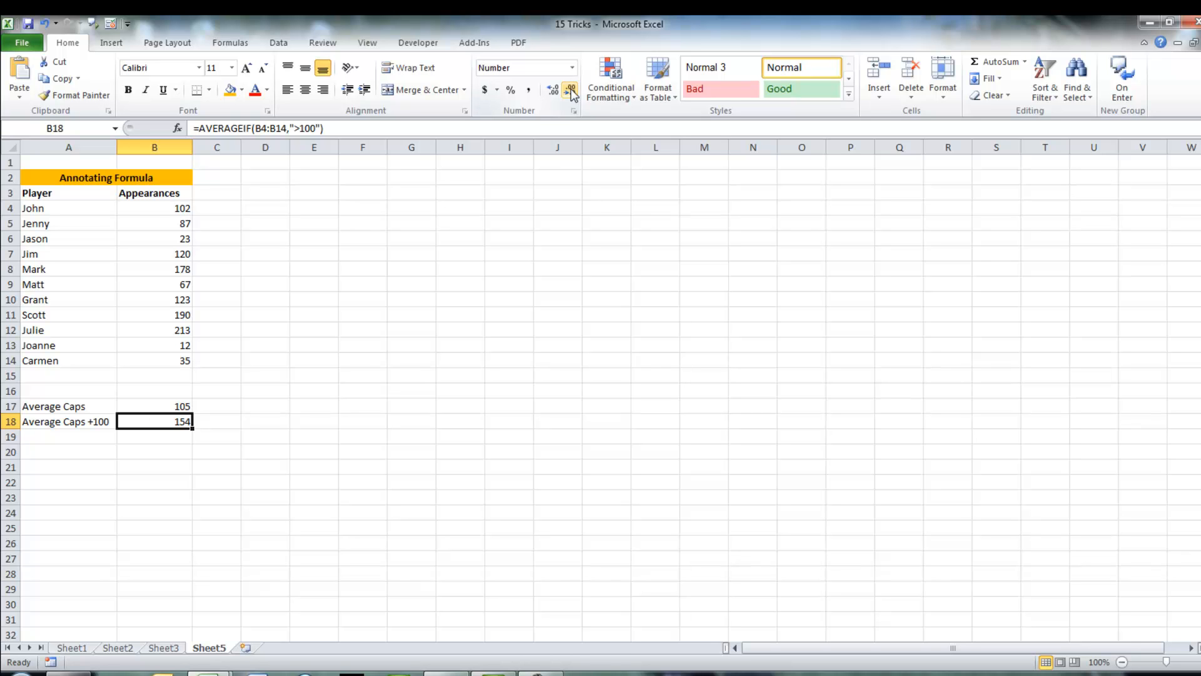
{"action": "left_click", "coordinate": [67, 439]}
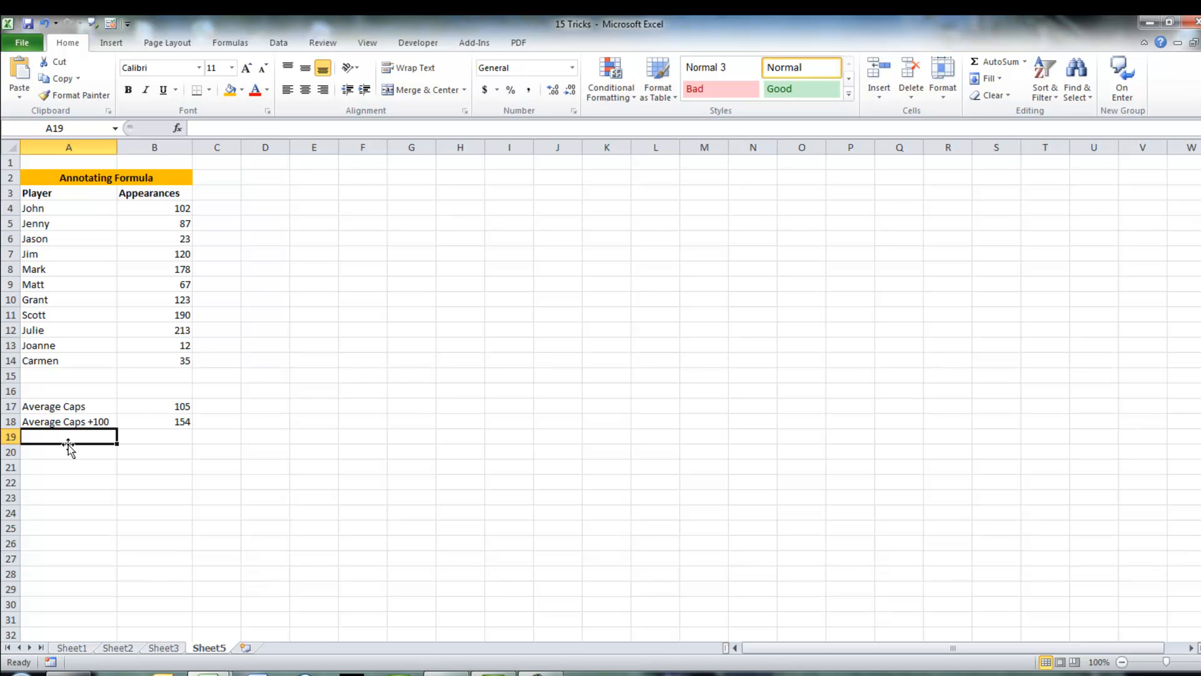
{"action": "left_click", "coordinate": [128, 422]}
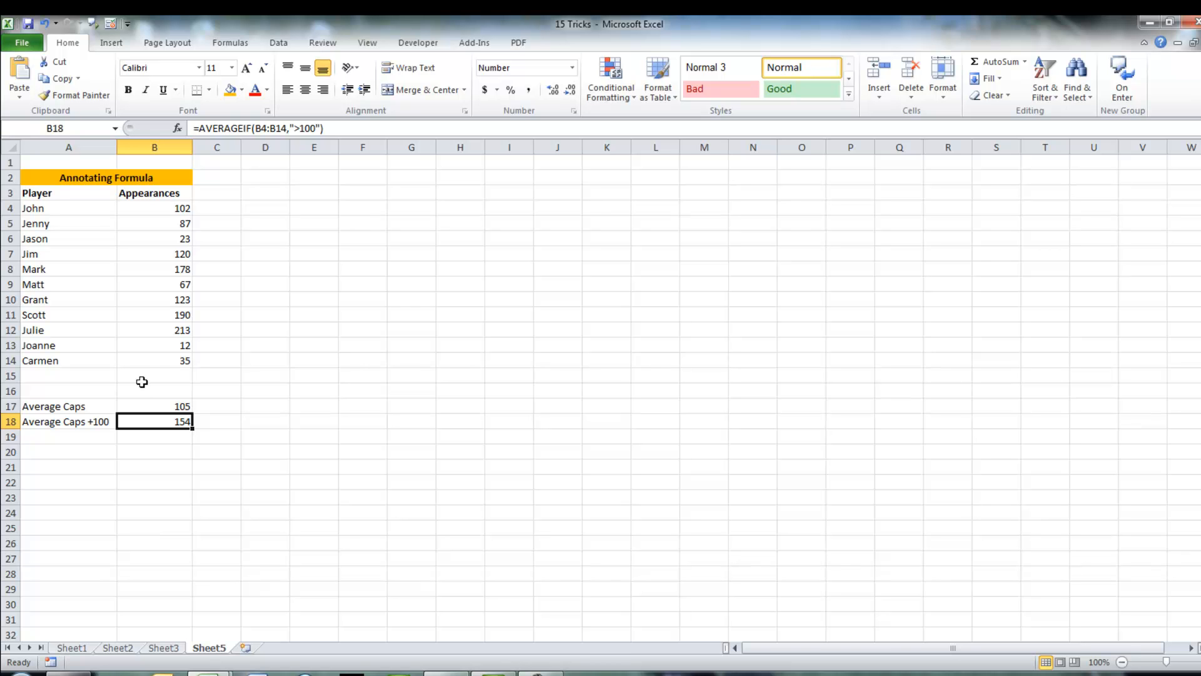
Step: Insert a comment on B18 reading "What I wanted to do was calculate......."
{"action": "right_click", "coordinate": [142, 425]}
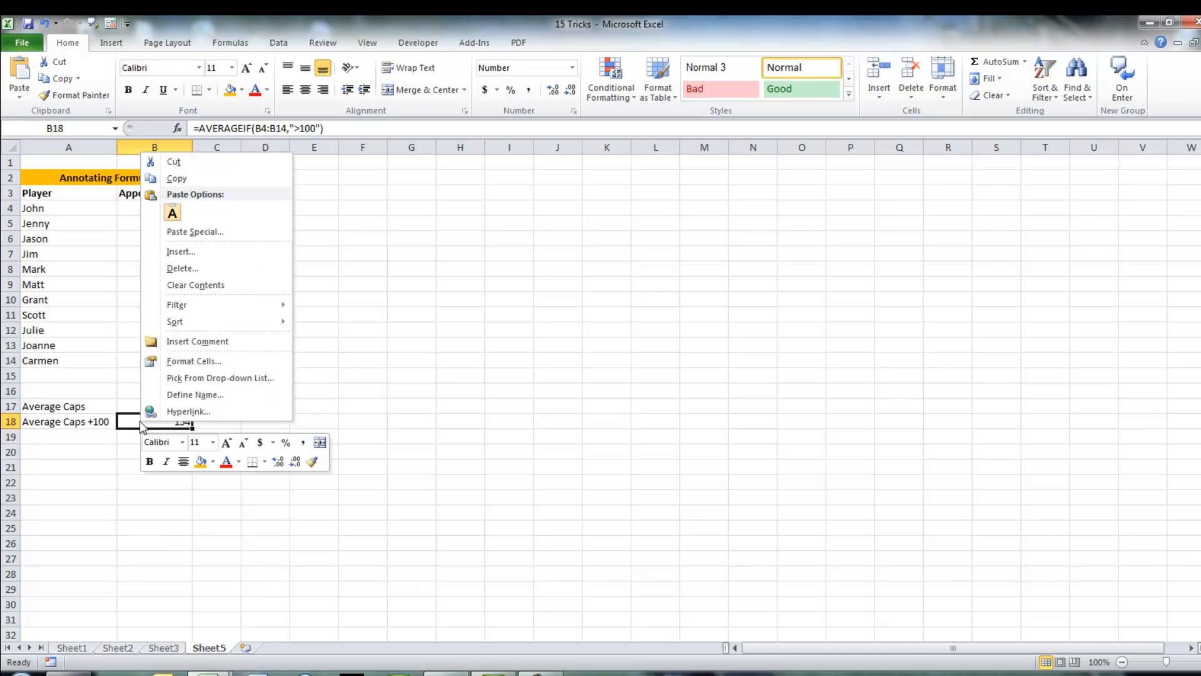
{"action": "left_click", "coordinate": [190, 341]}
{"action": "type", "text": "What I wanted to do was calculate"}
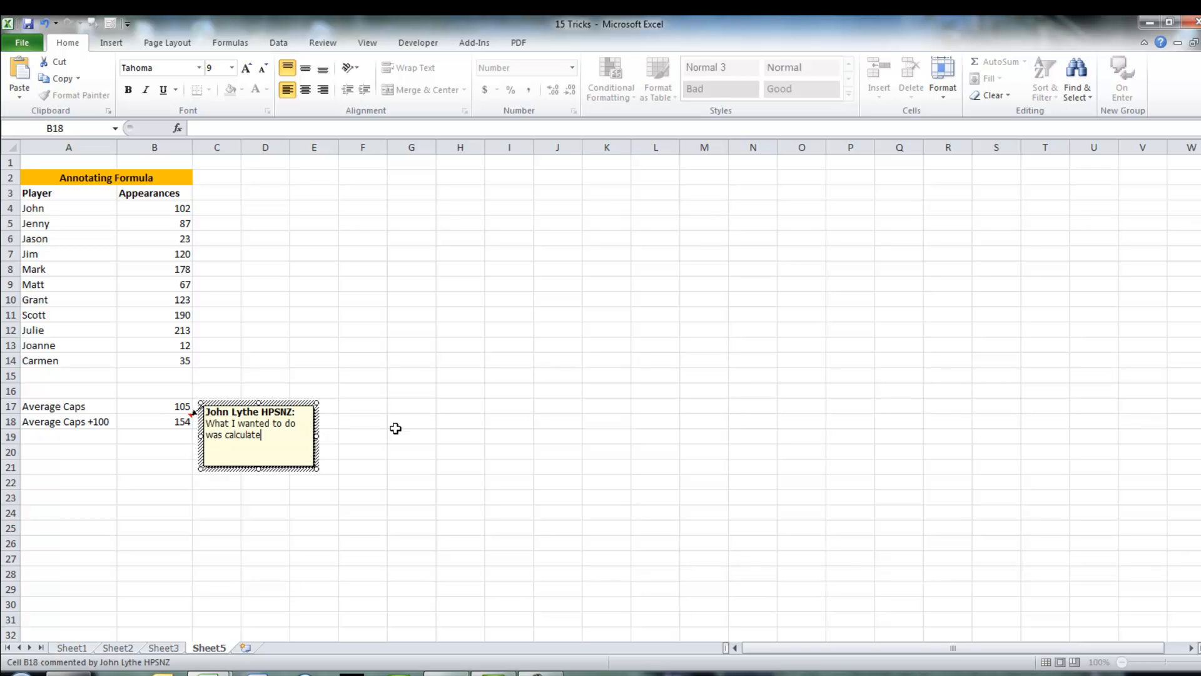
{"action": "type", "text": "......."}
{"action": "left_click", "coordinate": [155, 468]}
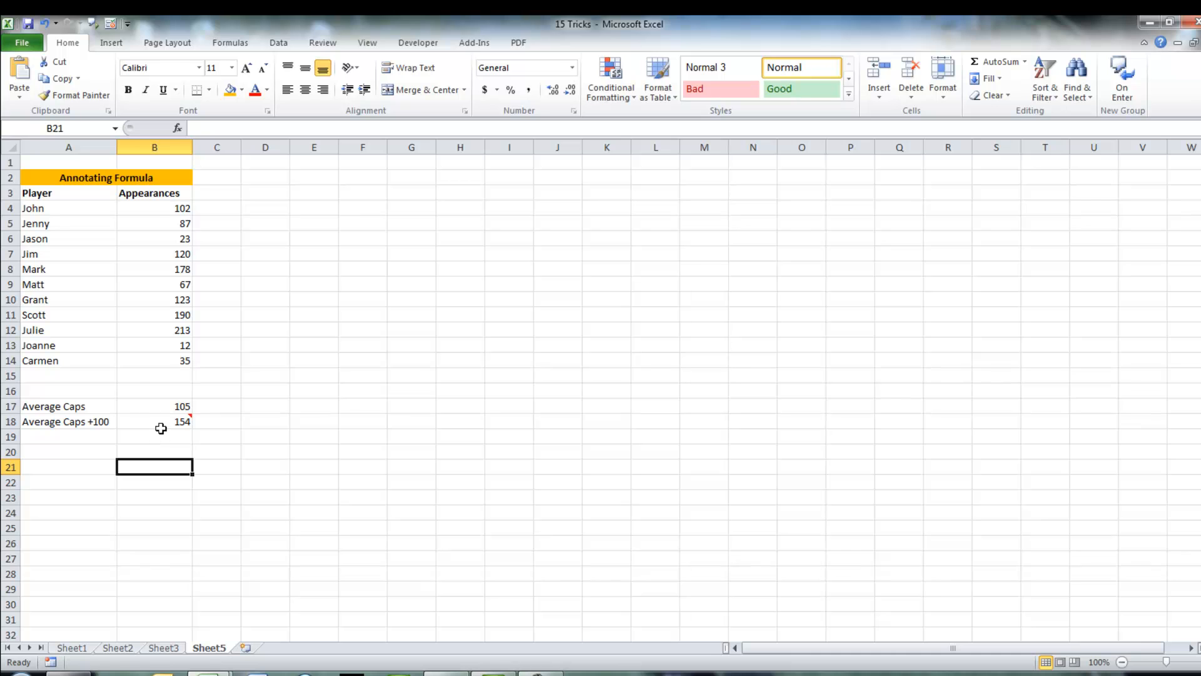
Step: Delete the comment from B18
{"action": "mouse_move", "coordinate": [164, 422]}
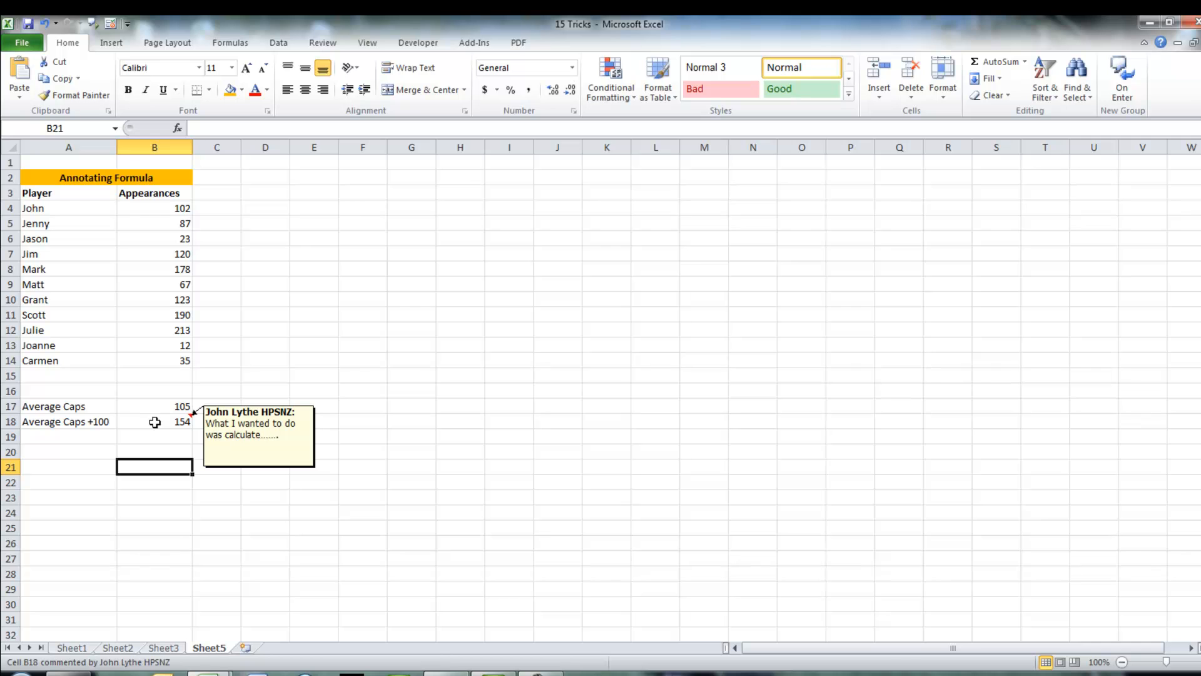
{"action": "left_click", "coordinate": [155, 422]}
{"action": "right_click", "coordinate": [157, 423]}
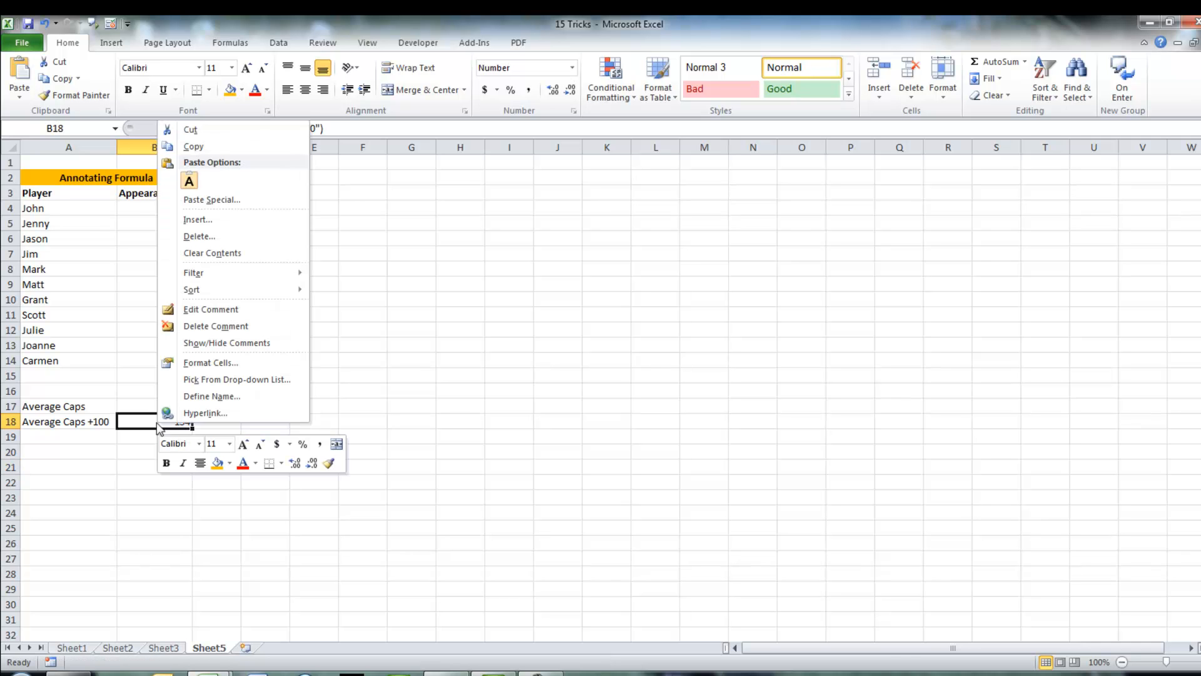
{"action": "left_click", "coordinate": [212, 325]}
{"action": "left_click", "coordinate": [168, 507]}
{"action": "left_click", "coordinate": [169, 421]}
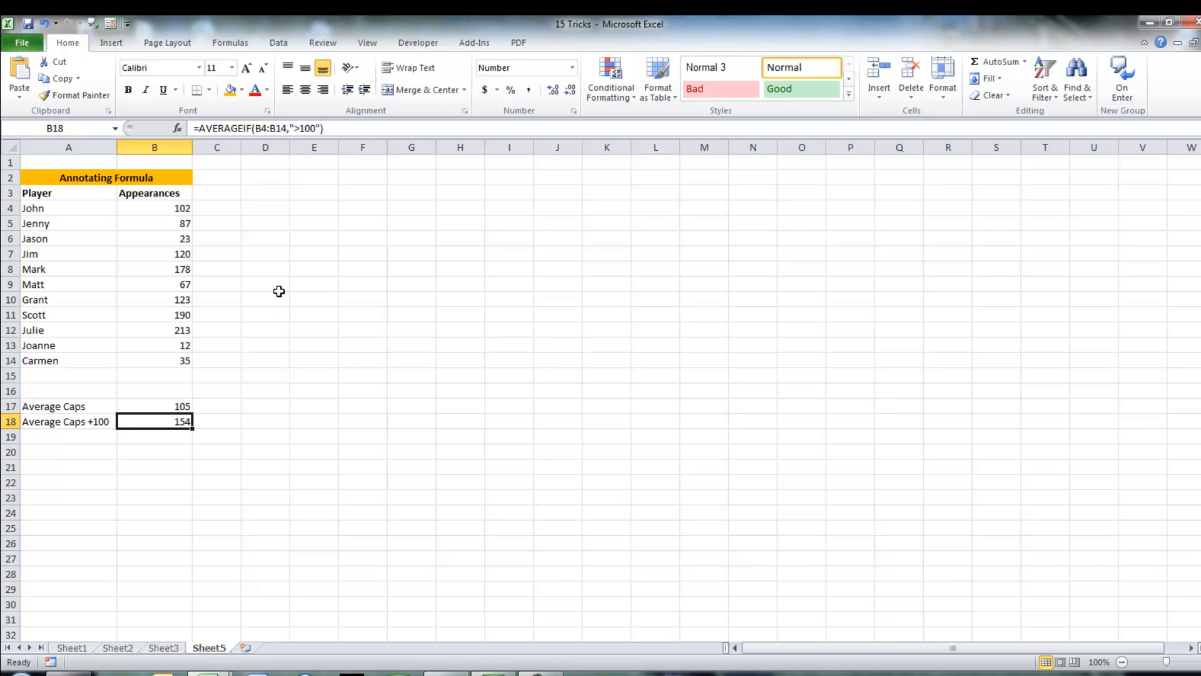
Step: Append + N("I wanted to know average caps of players who had played more than 100 matches") to B18's formula
{"action": "left_click", "coordinate": [358, 129]}
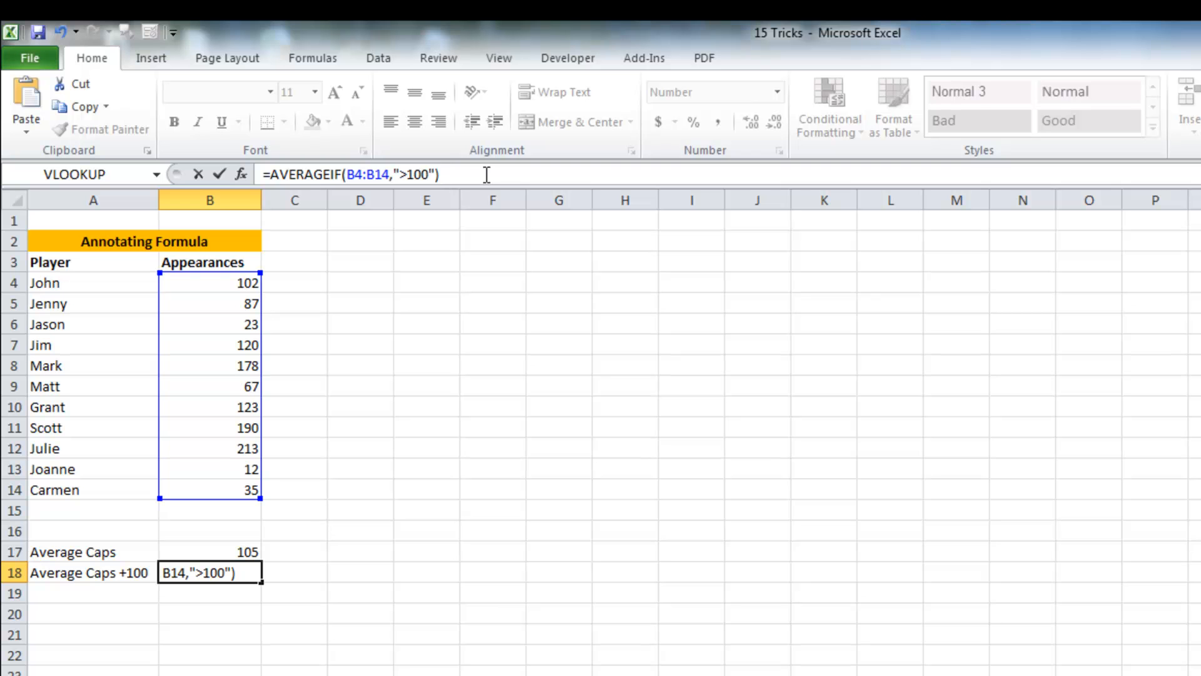
{"action": "type", "text": "+ N"}
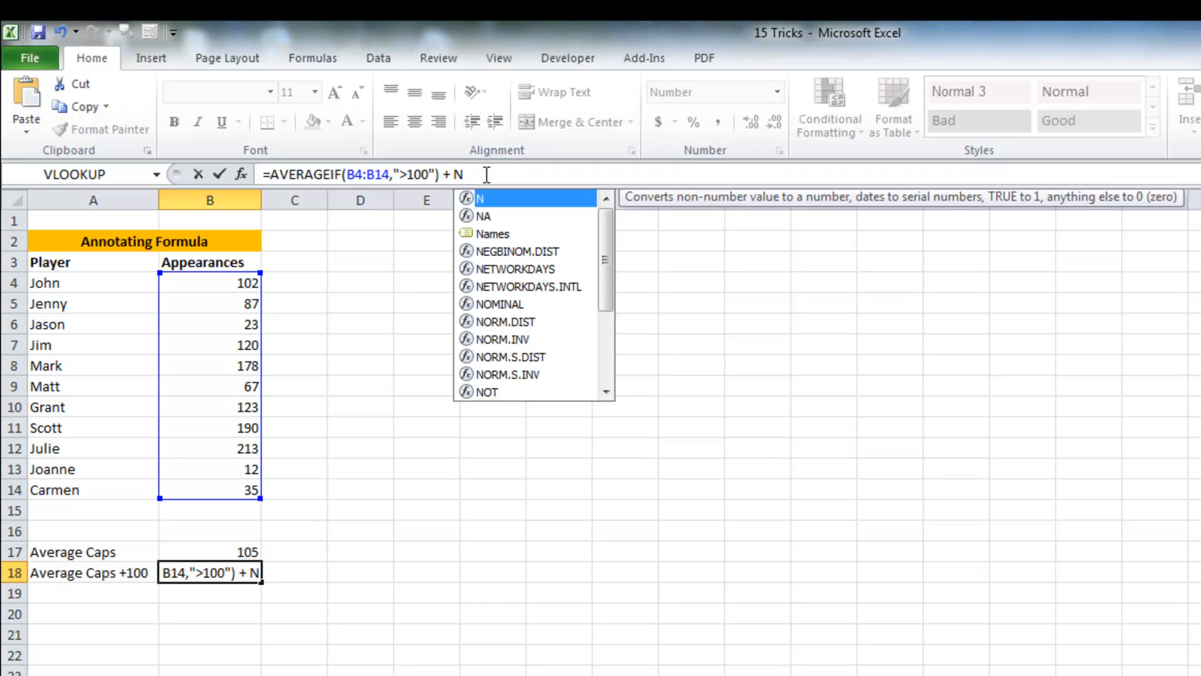
{"action": "type", "text": "("}
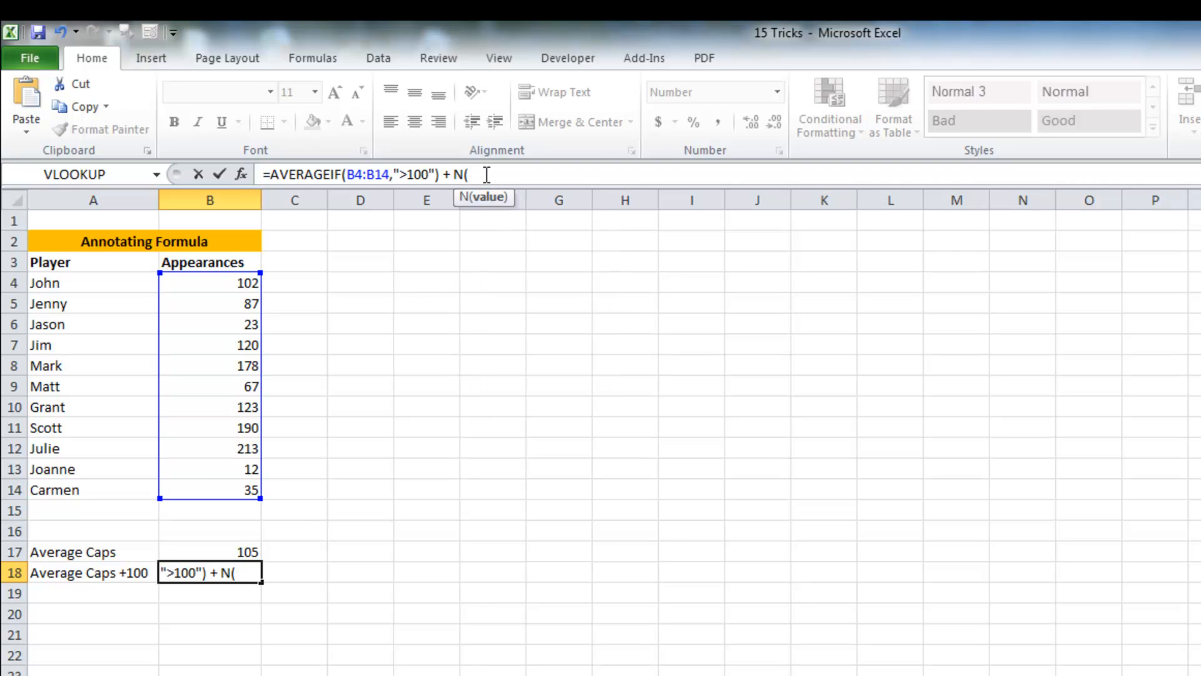
{"action": "type", "text": "(\"I wanted to know average caps of players who had played more than 100 matches\")"}
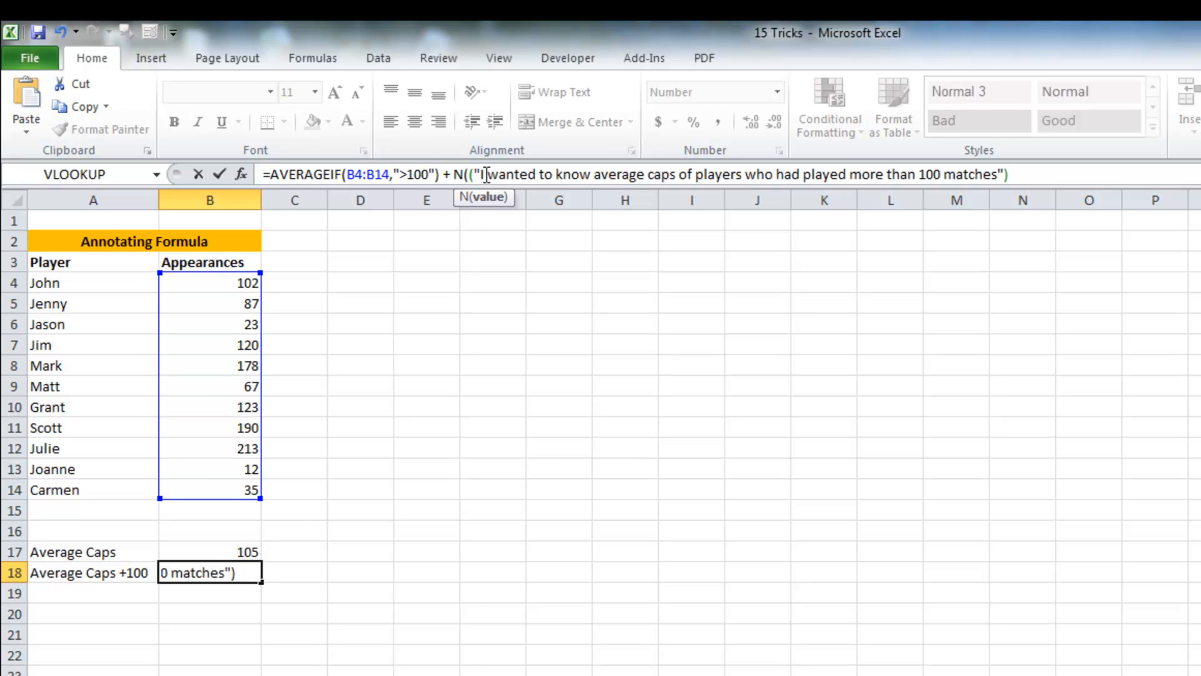
{"action": "left_click", "coordinate": [471, 174]}
{"action": "key", "text": "BackSpace"}
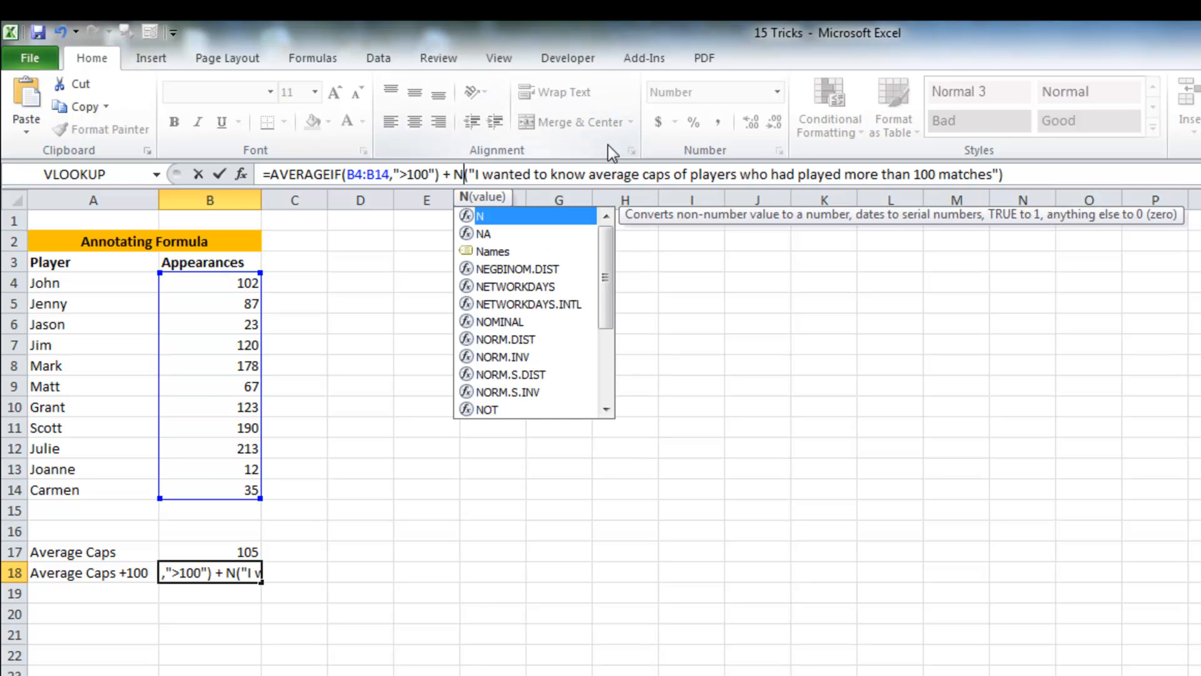
{"action": "left_click", "coordinate": [1036, 172]}
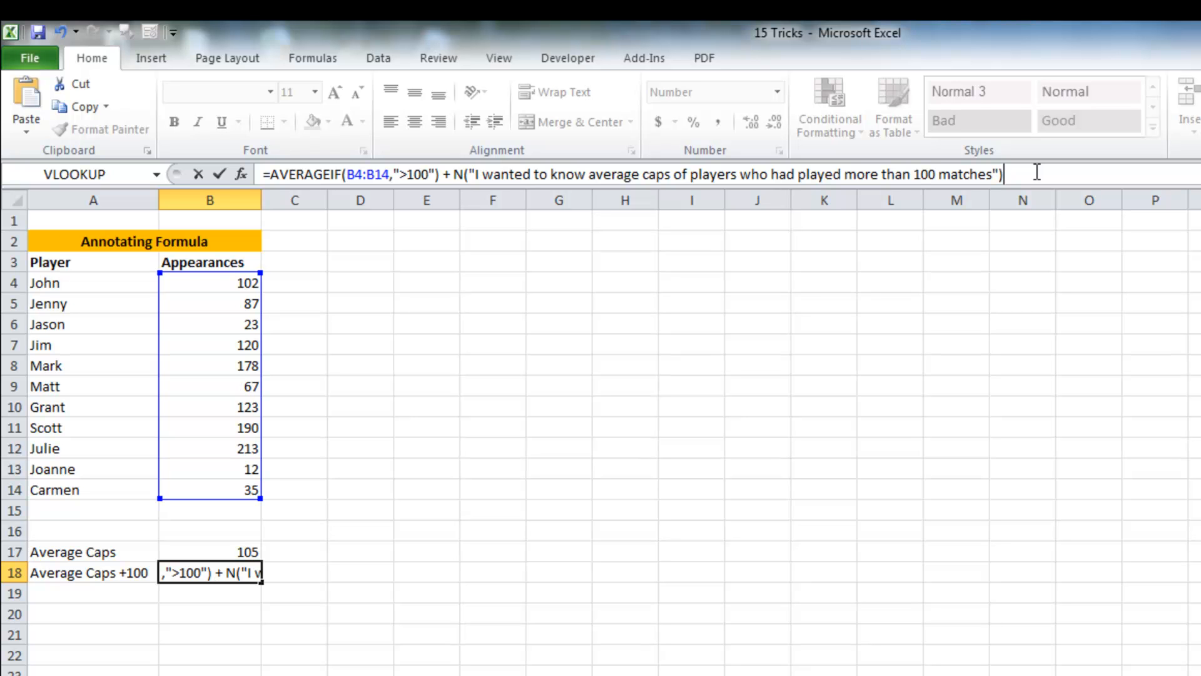
{"action": "key", "text": "Return"}
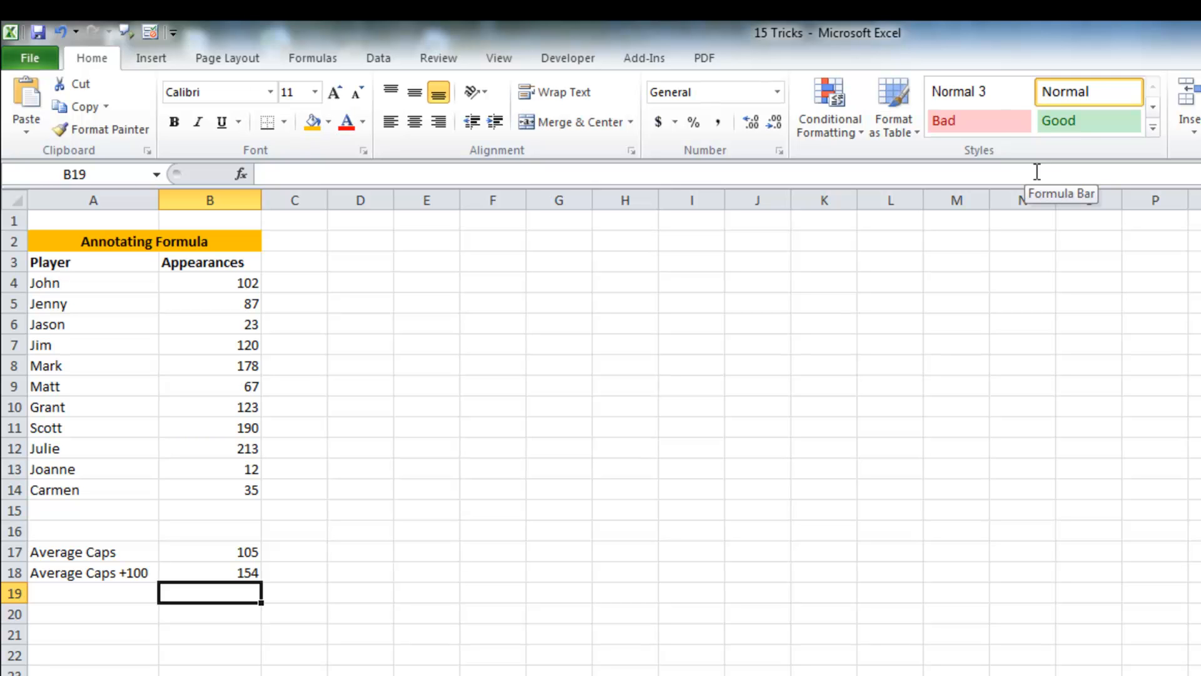
{"action": "key", "text": "Up"}
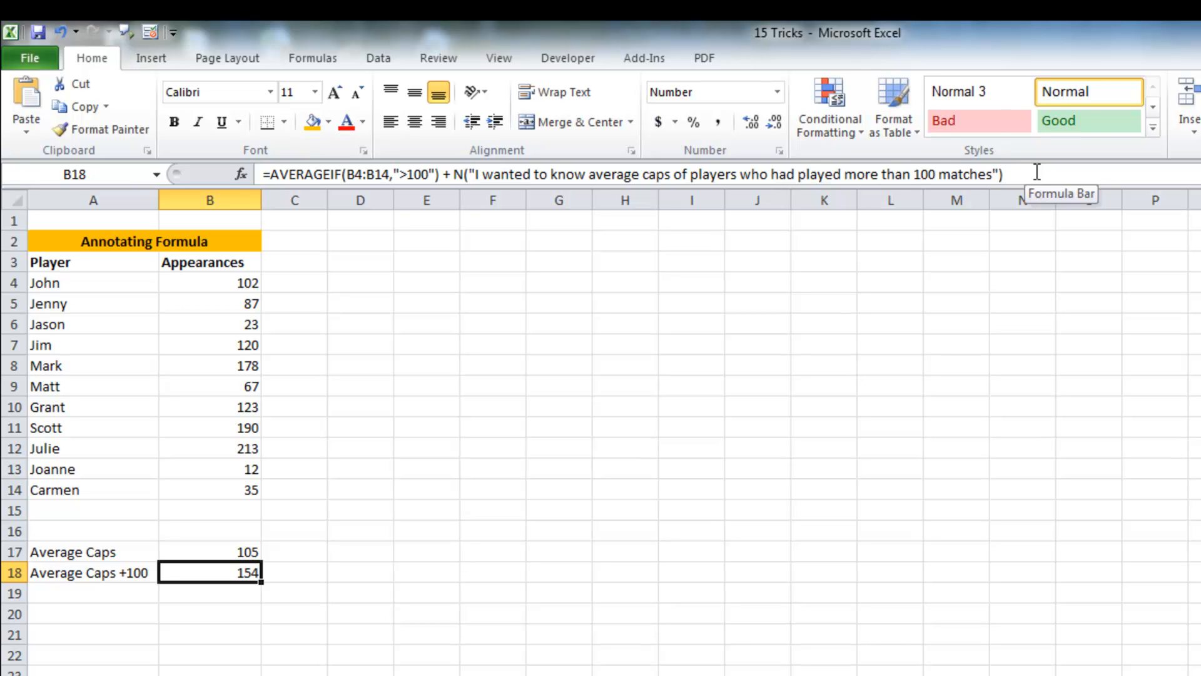
{"action": "key", "text": "Down"}
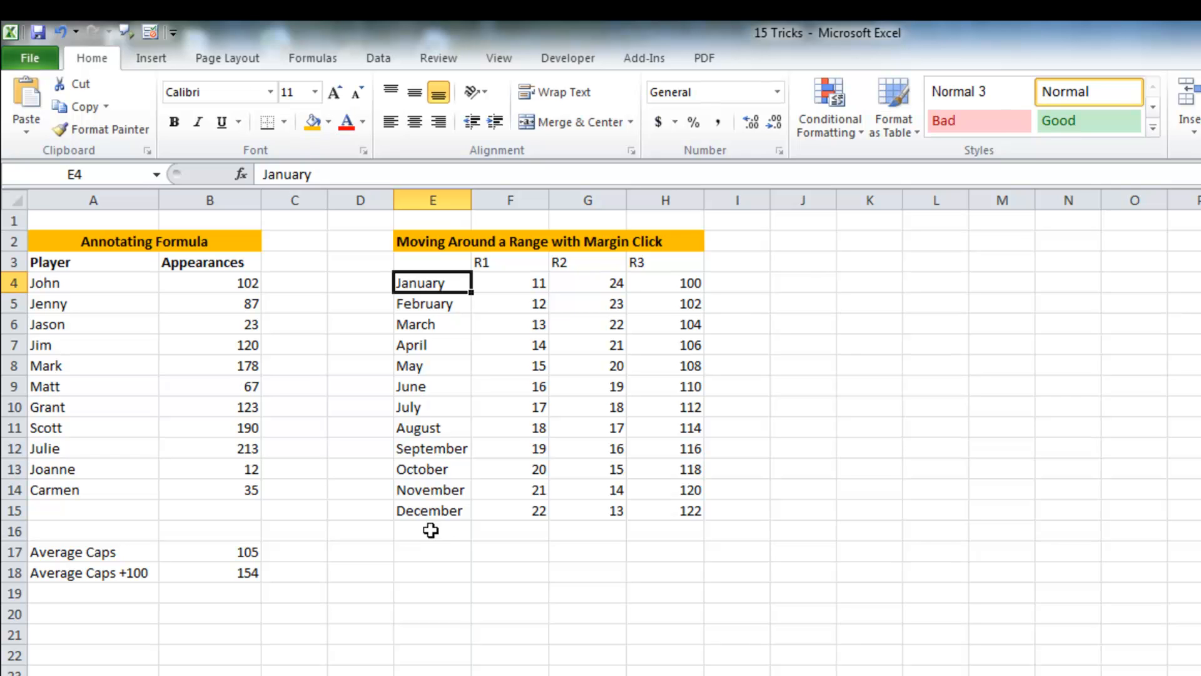
Step: Jump from January to the month table's last row, then across to its last column
{"action": "double_click", "coordinate": [428, 292]}
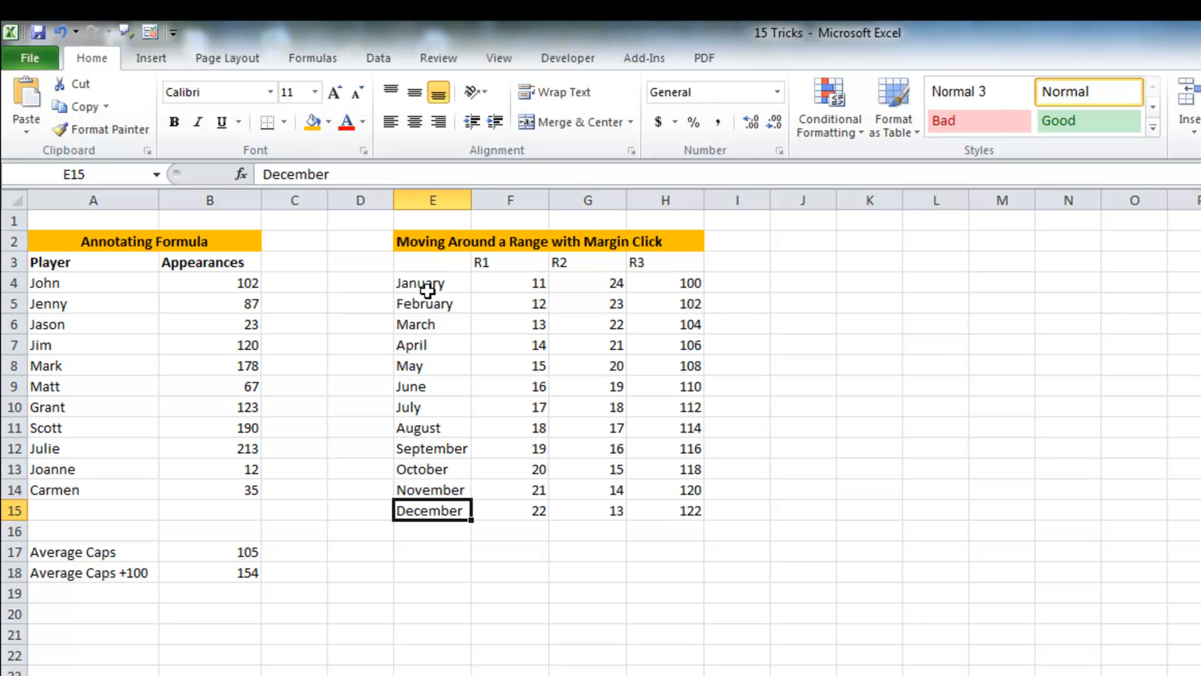
{"action": "double_click", "coordinate": [473, 511]}
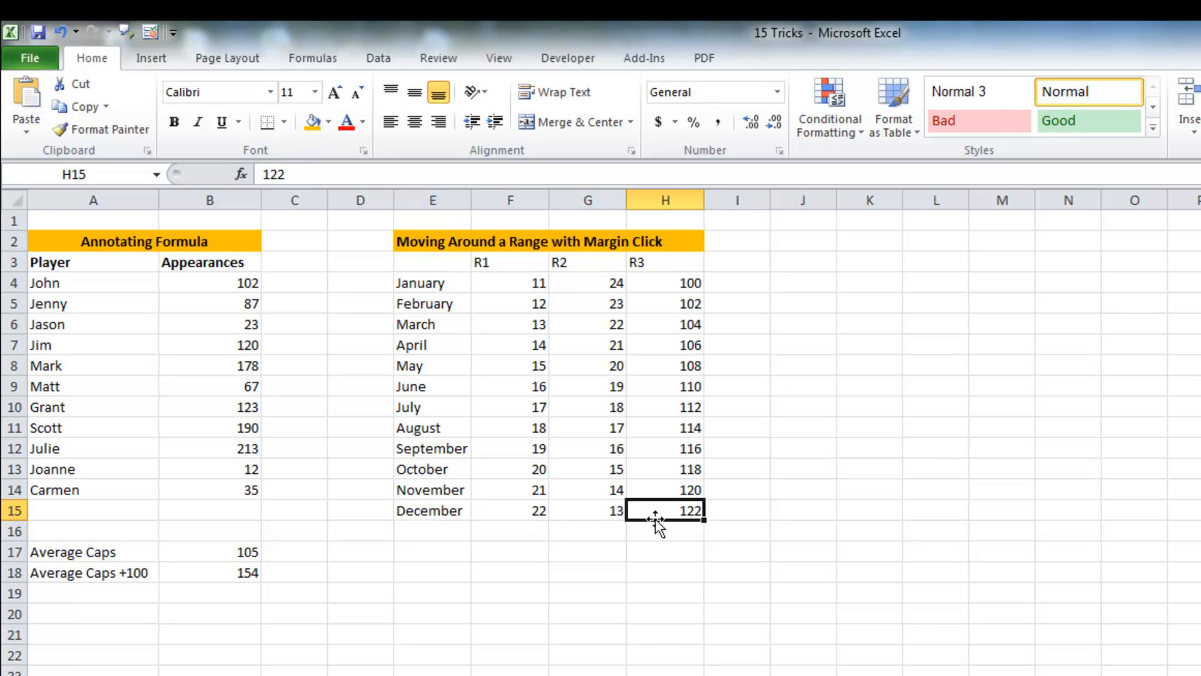
Step: Jump around the month table's edges: from H15 up to the R3 header, across to R1, down to row 15, and back to column H
{"action": "double_click", "coordinate": [665, 500]}
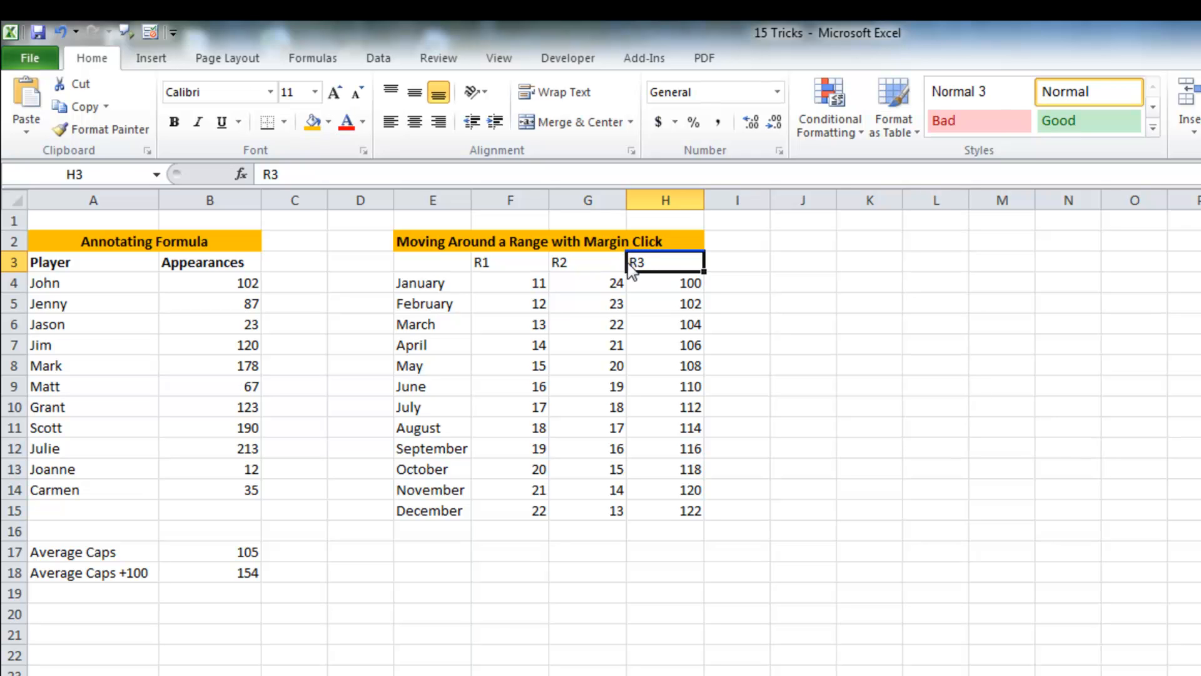
{"action": "double_click", "coordinate": [628, 262]}
{"action": "double_click", "coordinate": [501, 271]}
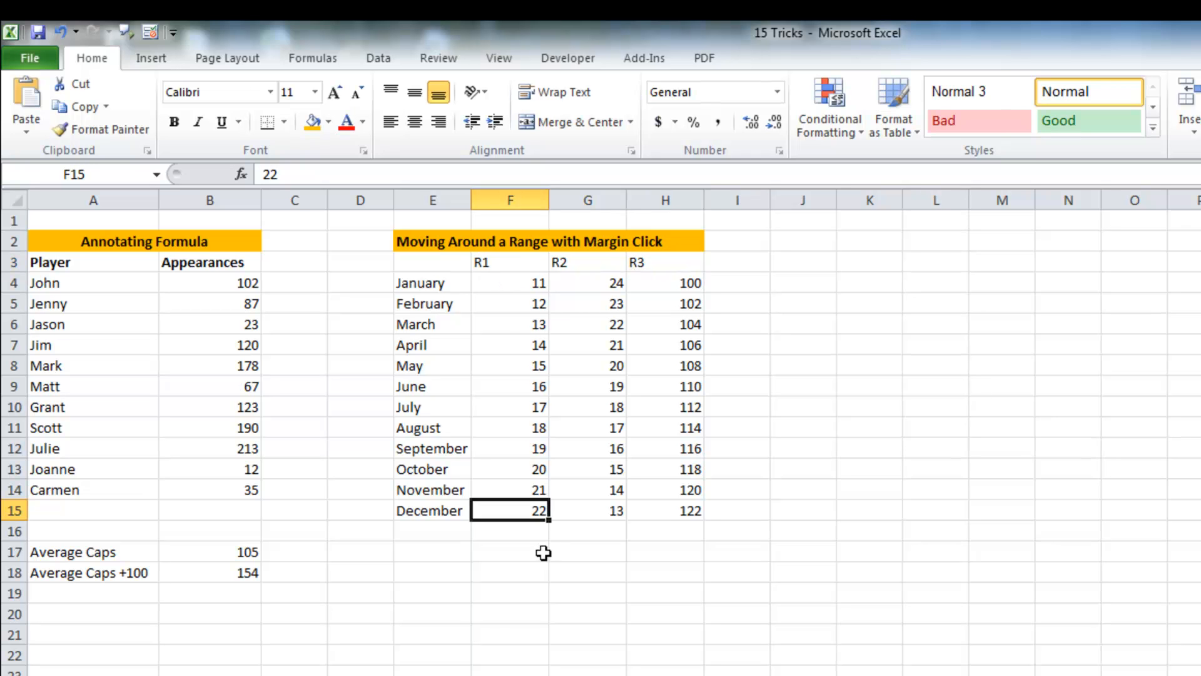
{"action": "double_click", "coordinate": [548, 510]}
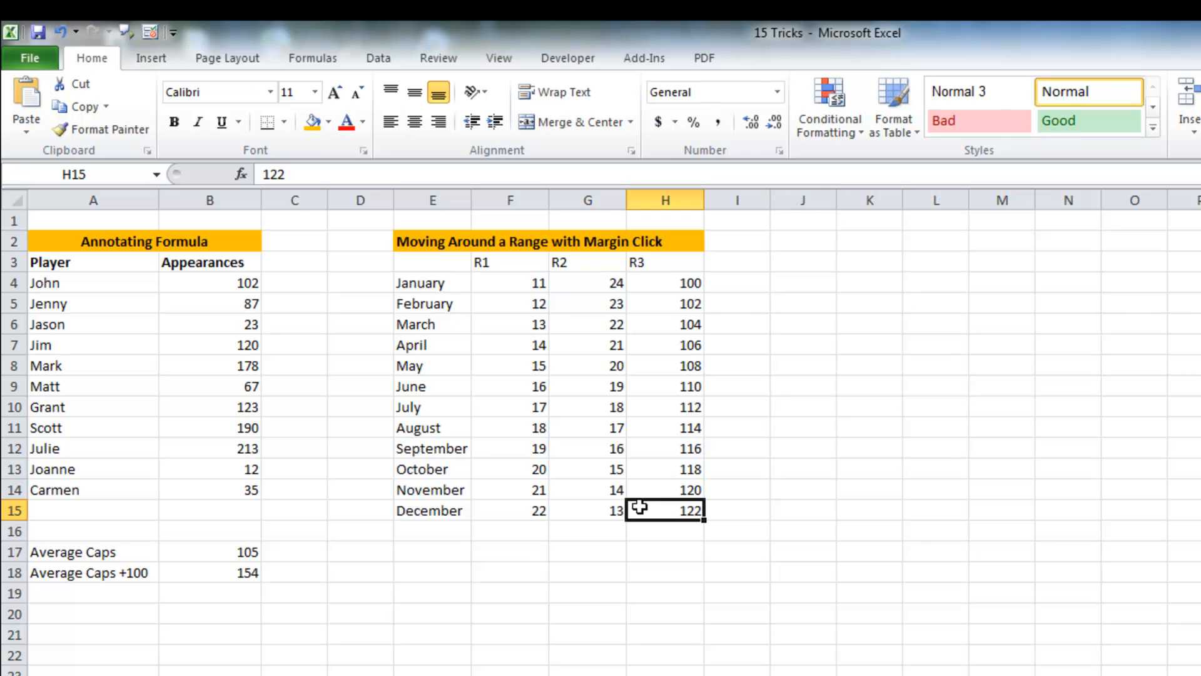
Step: Jump from H15 across to December, up to January, back down to December, right to F15, and up to the R1 header
{"action": "double_click", "coordinate": [626, 512]}
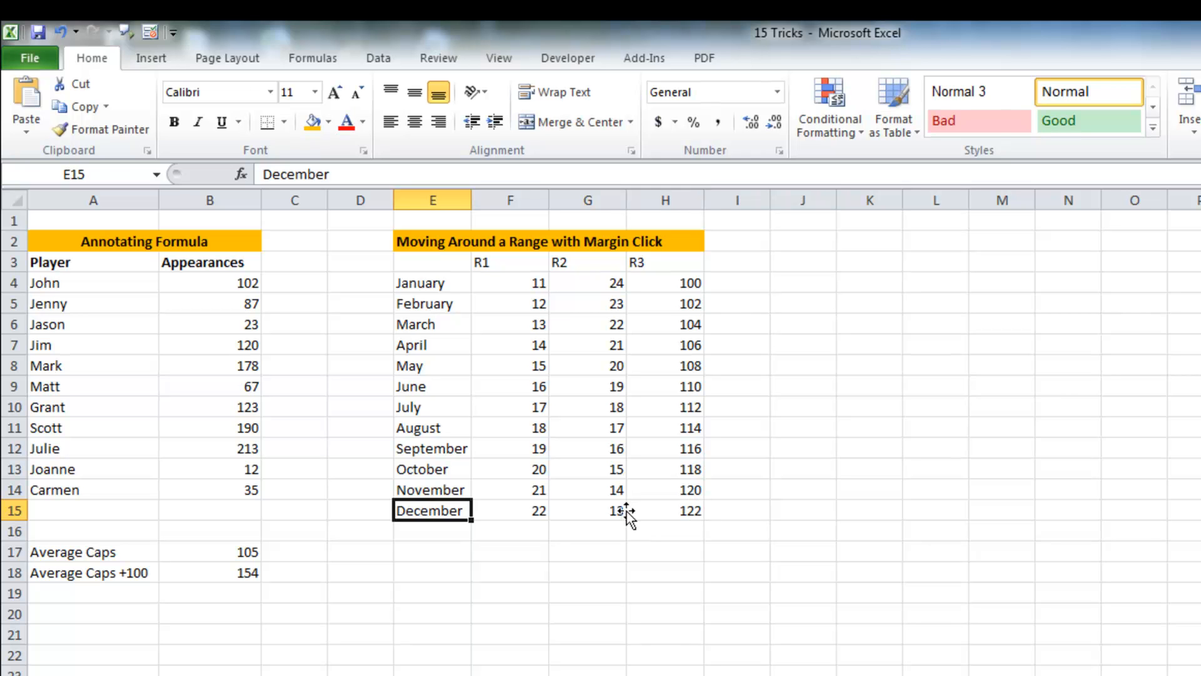
{"action": "double_click", "coordinate": [444, 499]}
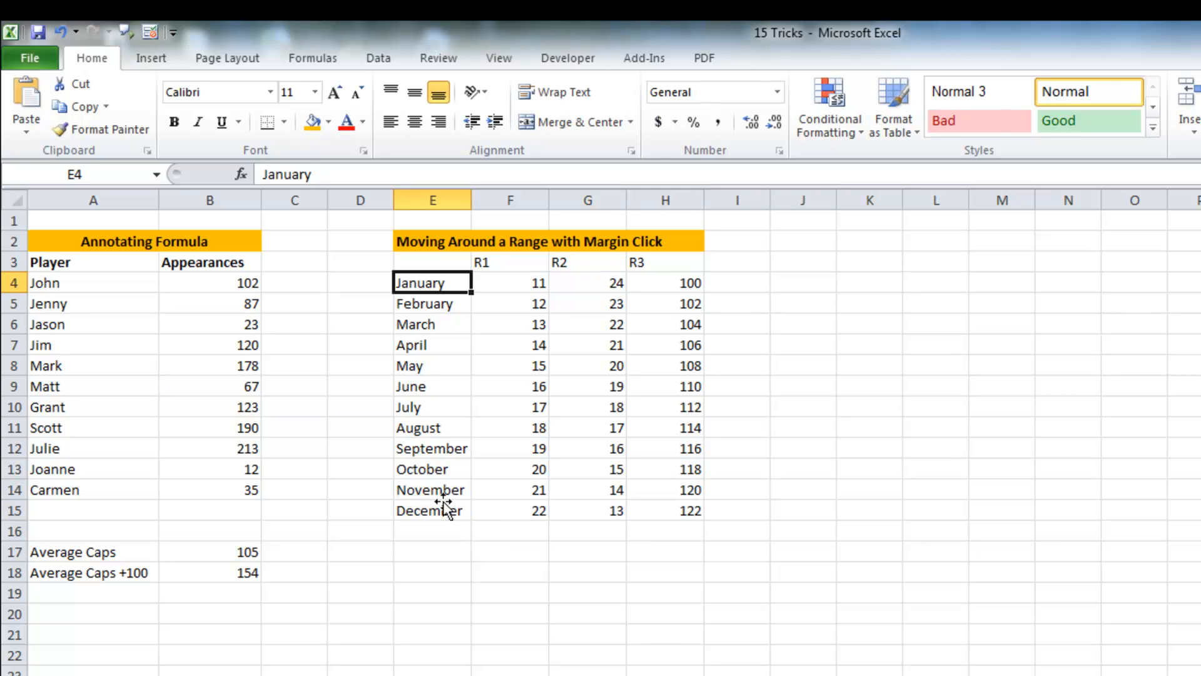
{"action": "double_click", "coordinate": [437, 293]}
{"action": "key", "text": "Right"}
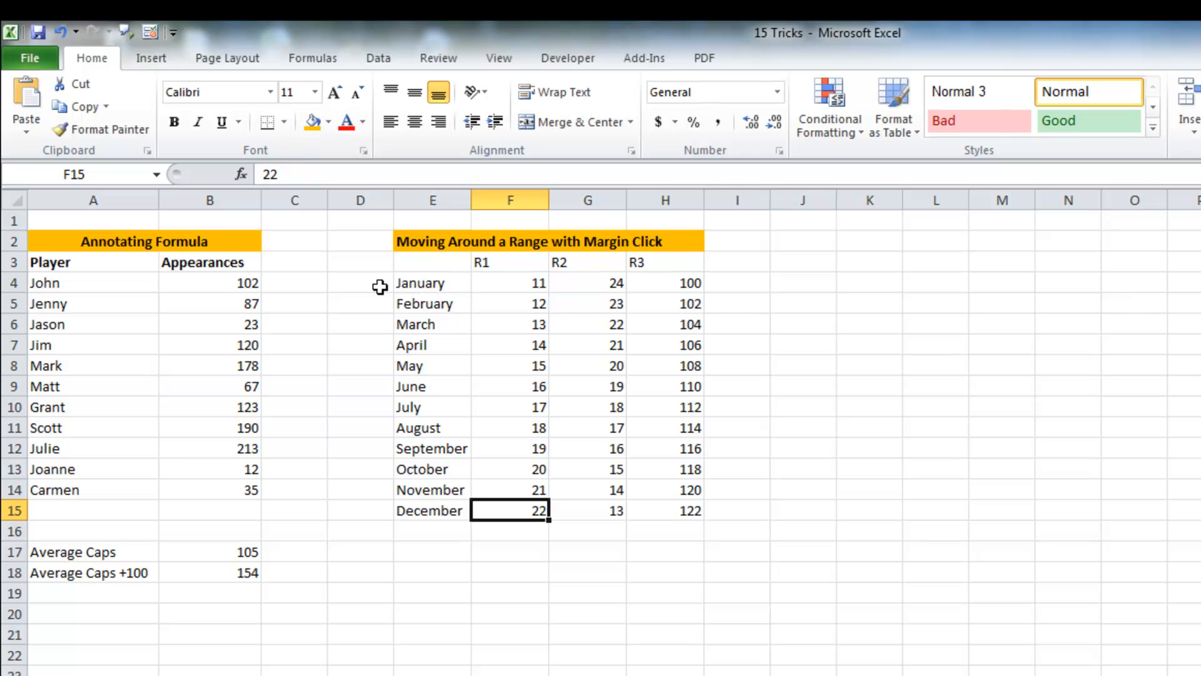
{"action": "double_click", "coordinate": [510, 499]}
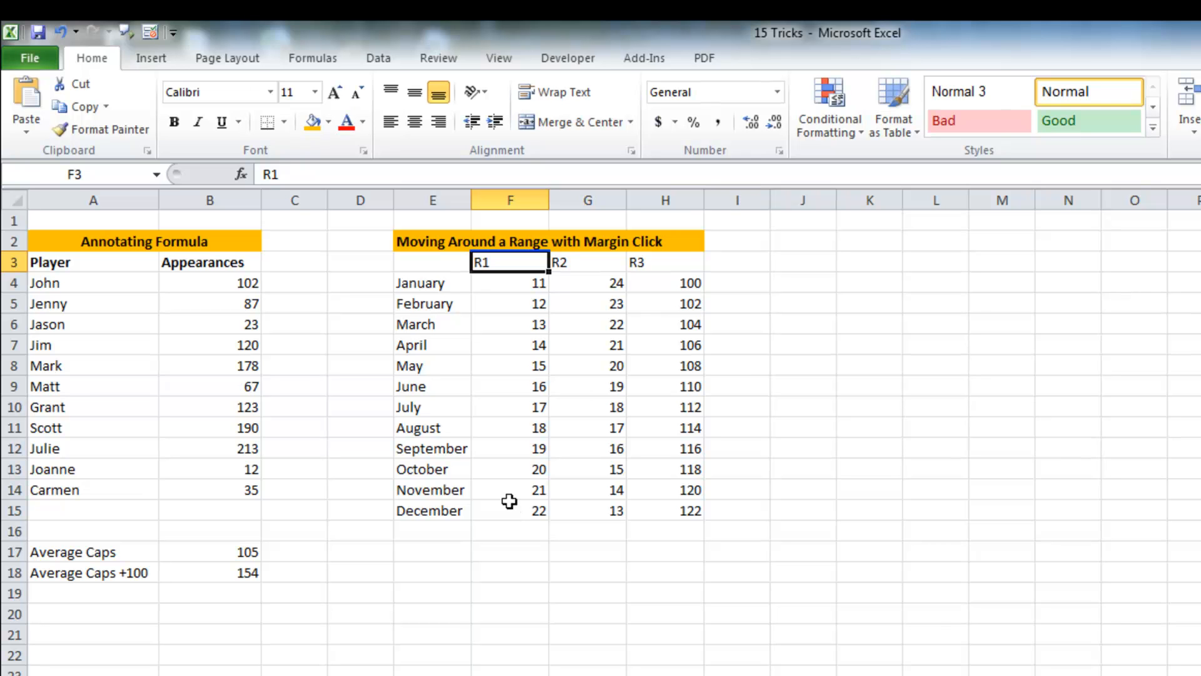